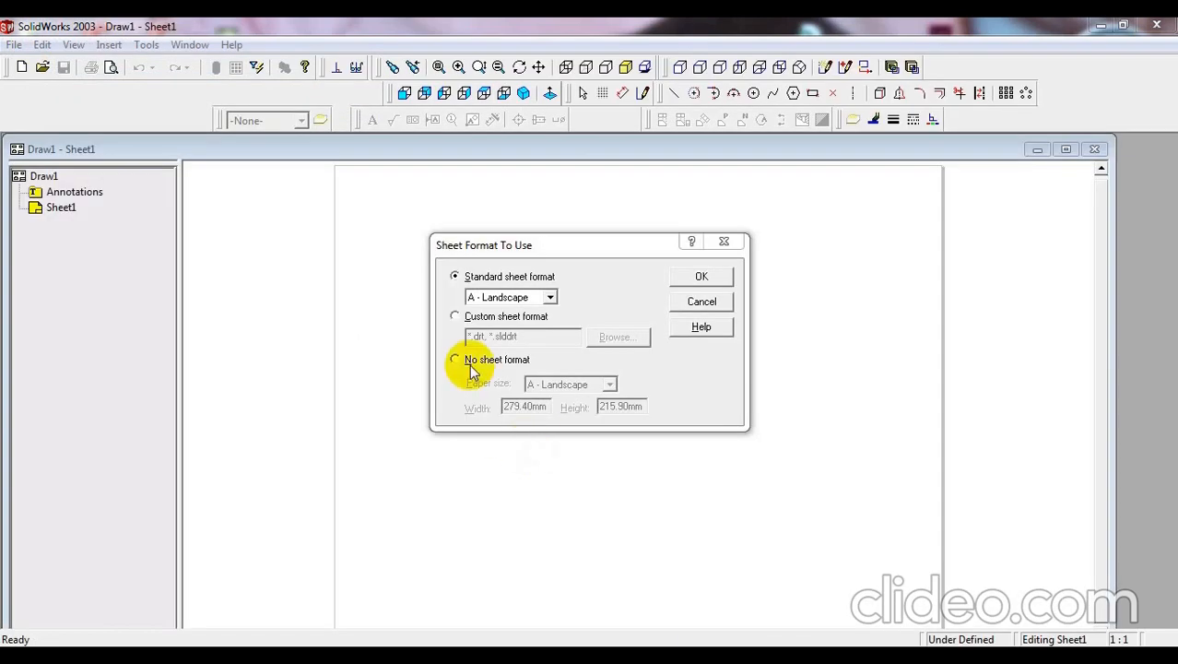
- Create the drawing with no sheet format on A4 - Landscape paper and maximize its window
click(480, 365)
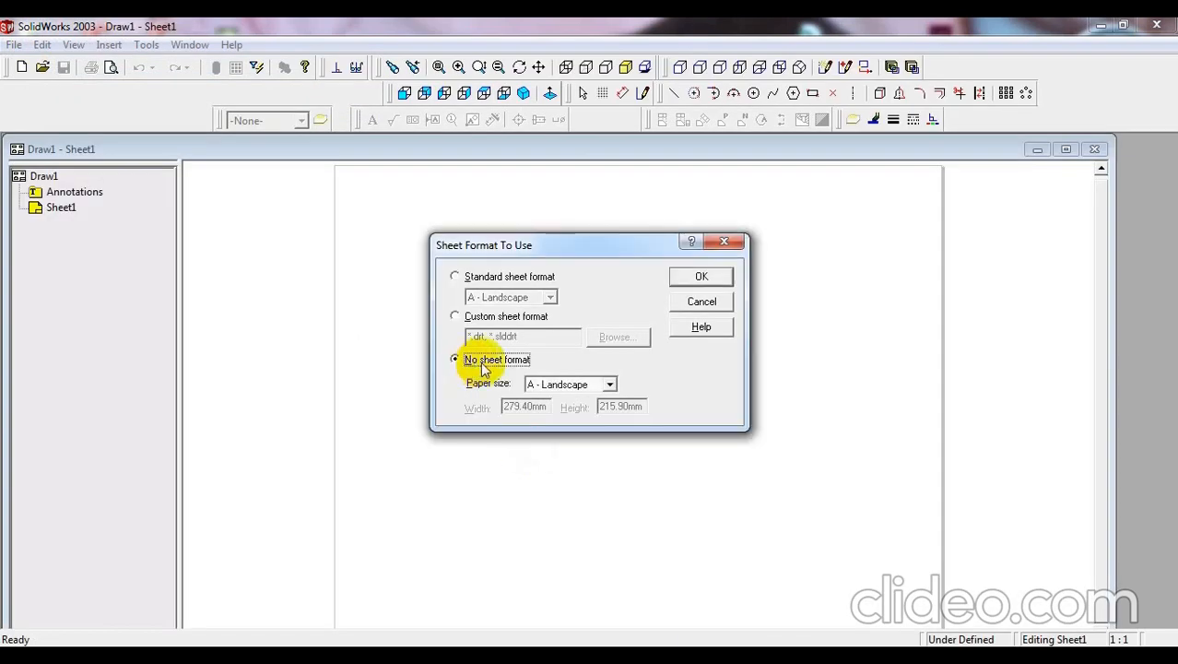
click(609, 386)
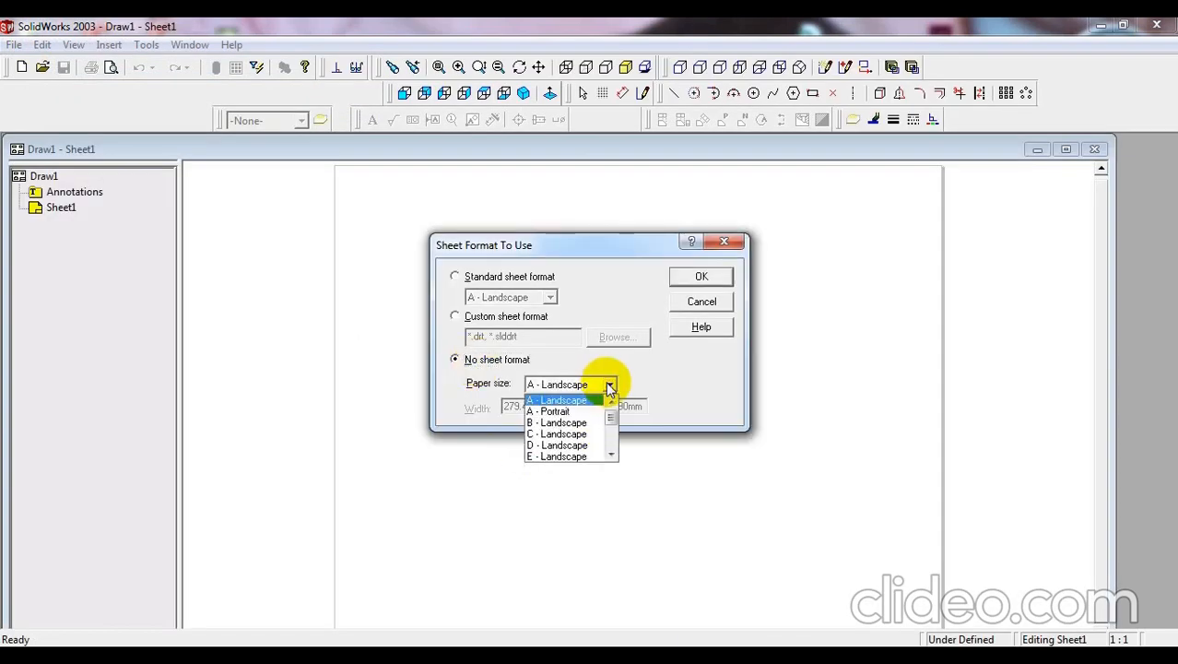
click(611, 455)
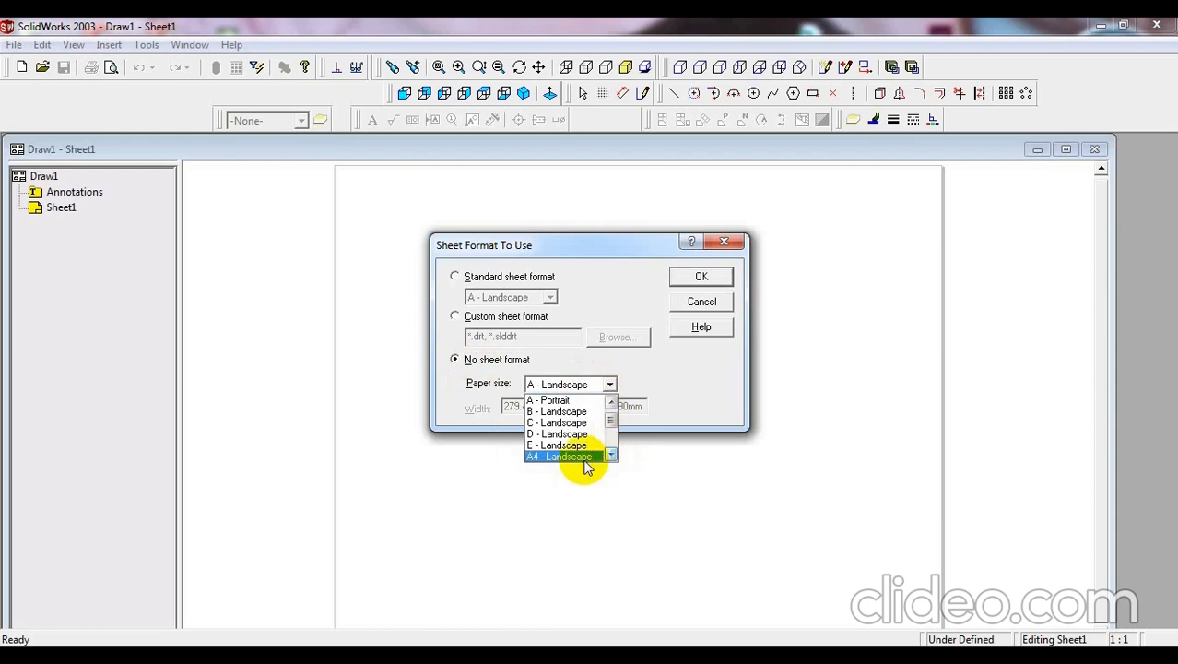
click(584, 457)
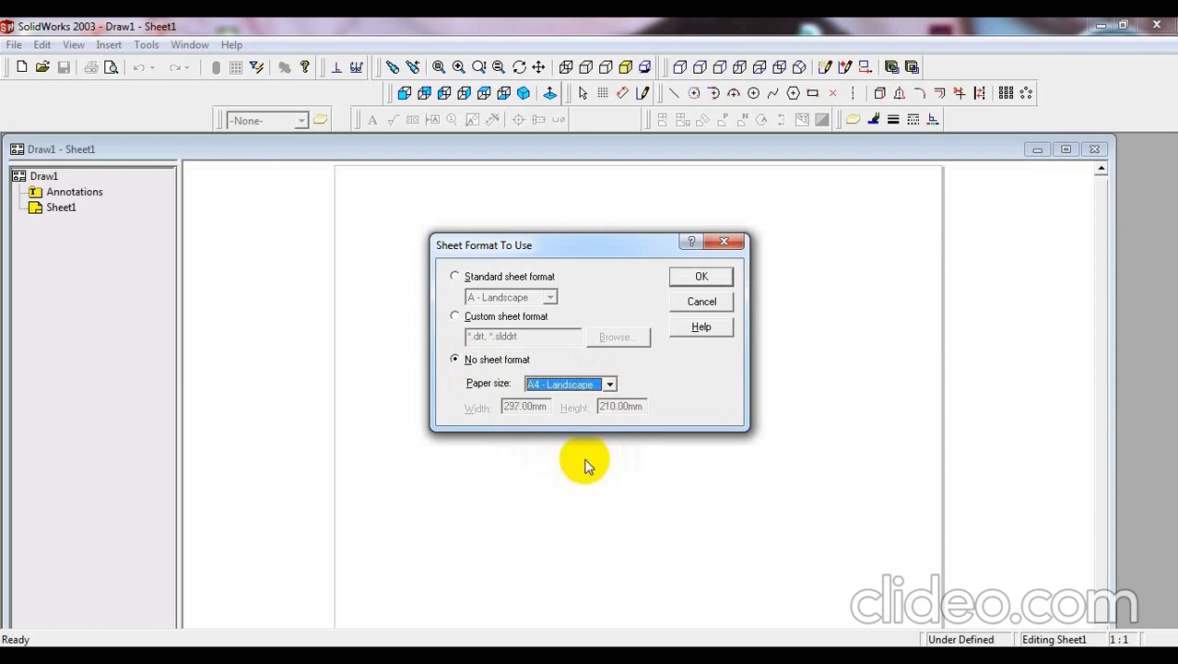
click(703, 279)
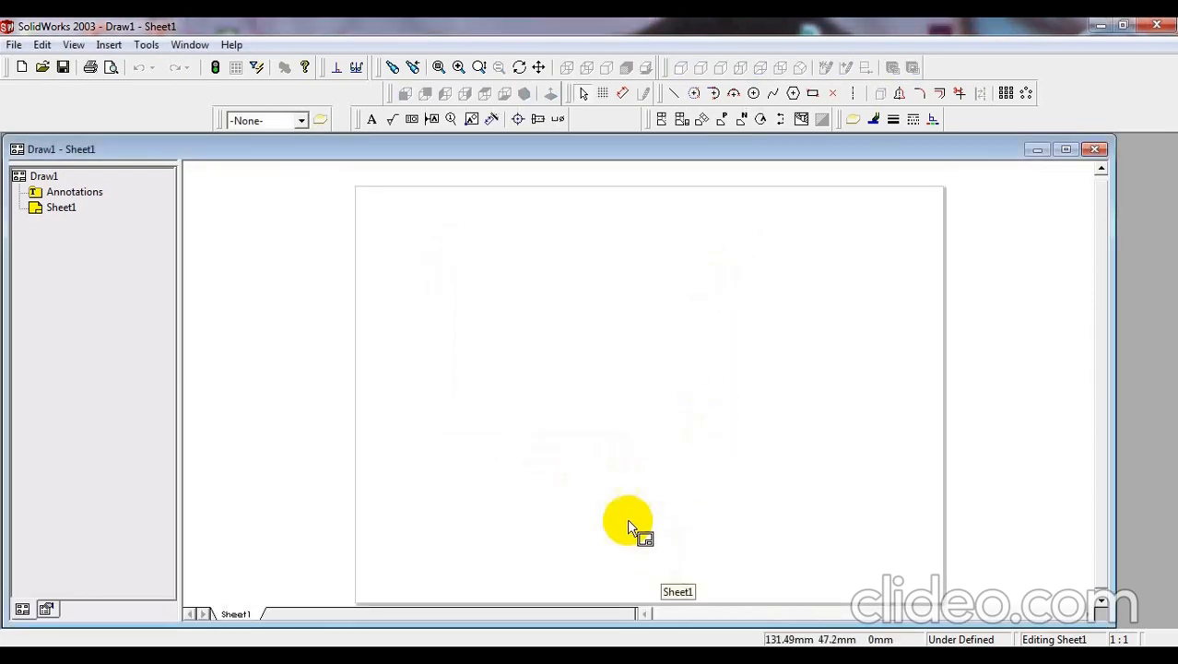
click(1066, 148)
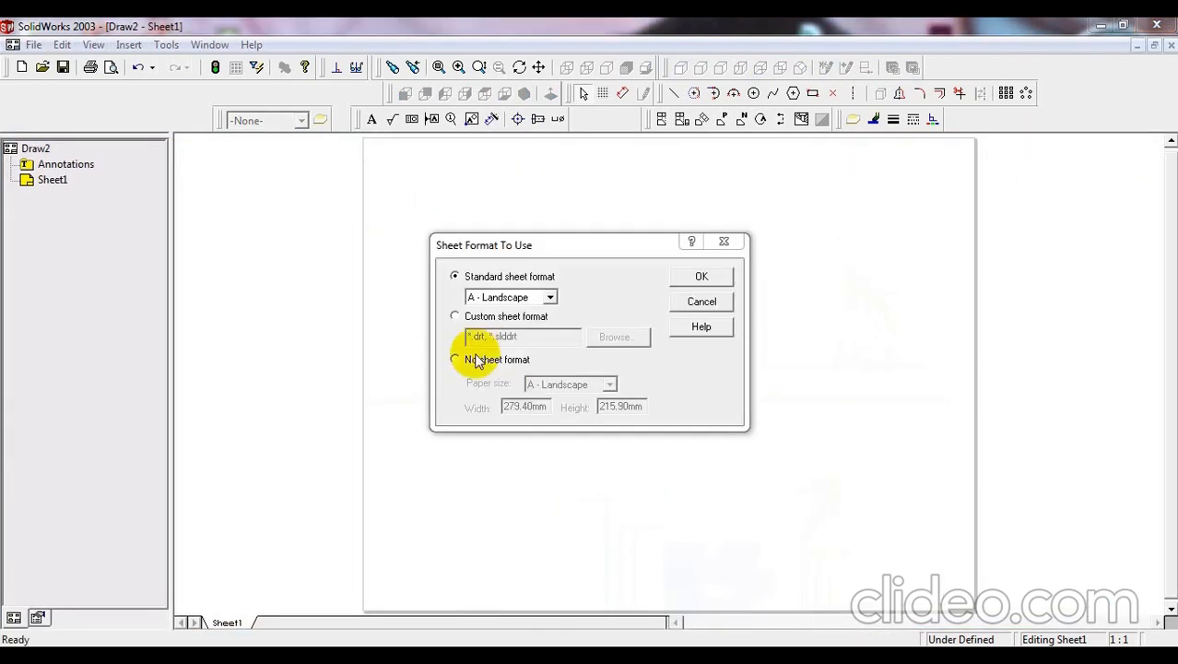
- Set up the second new drawing, Draw2, as an A4 - Landscape sheet with no sheet format
click(475, 362)
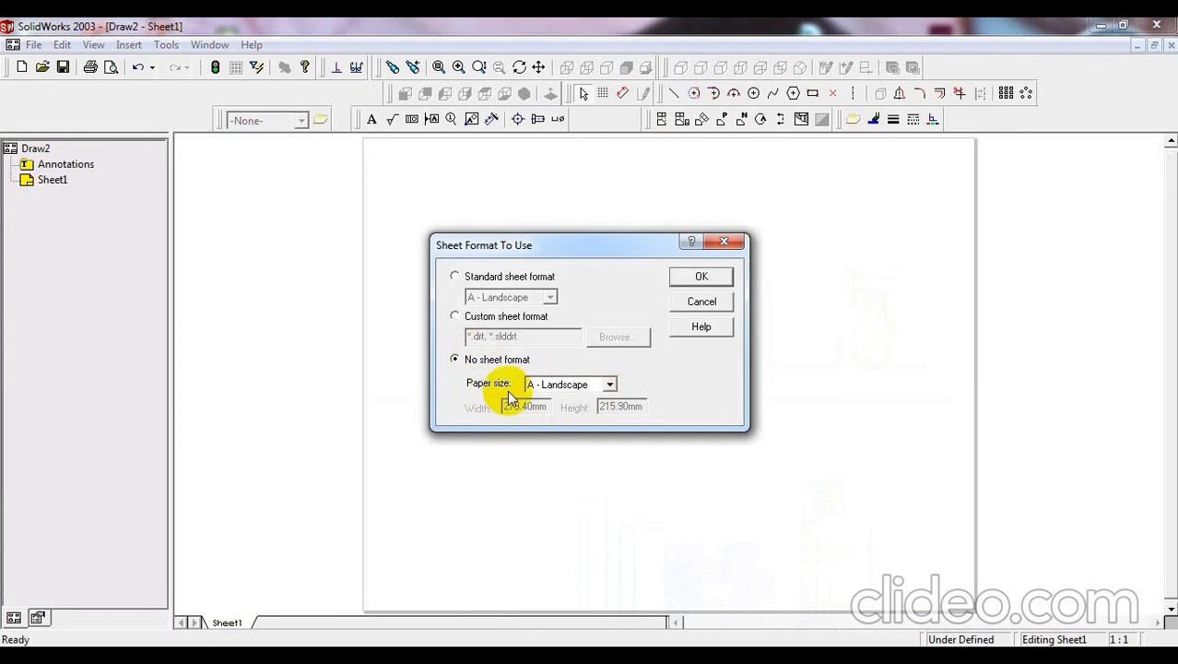
click(610, 385)
click(611, 454)
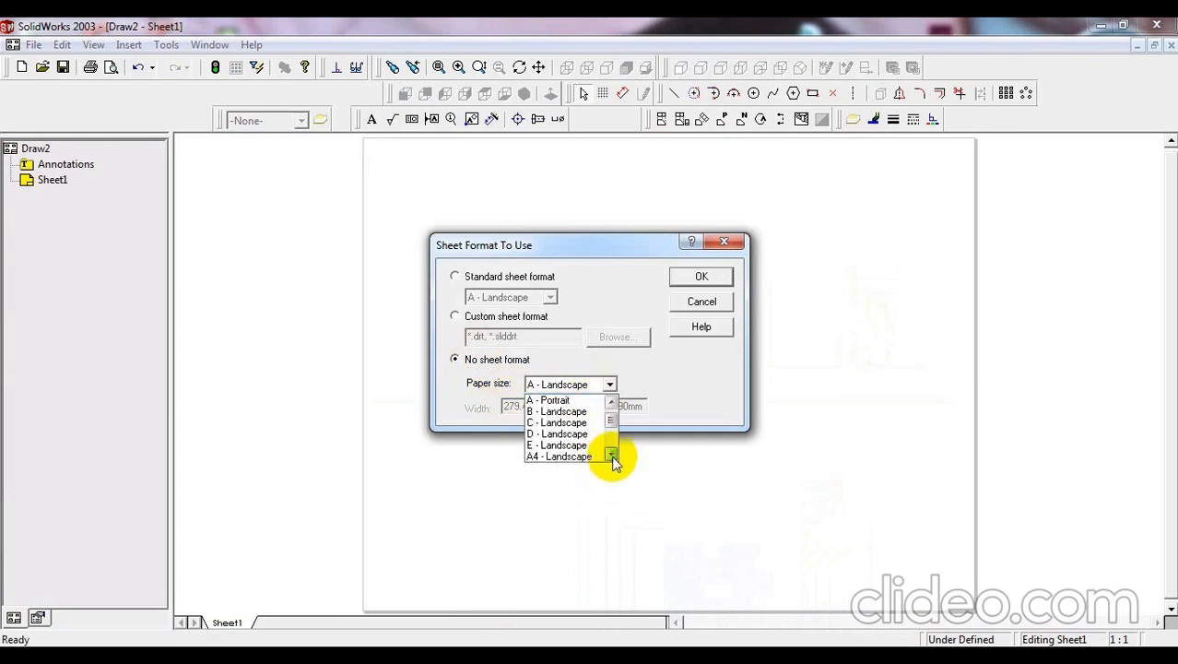
click(573, 457)
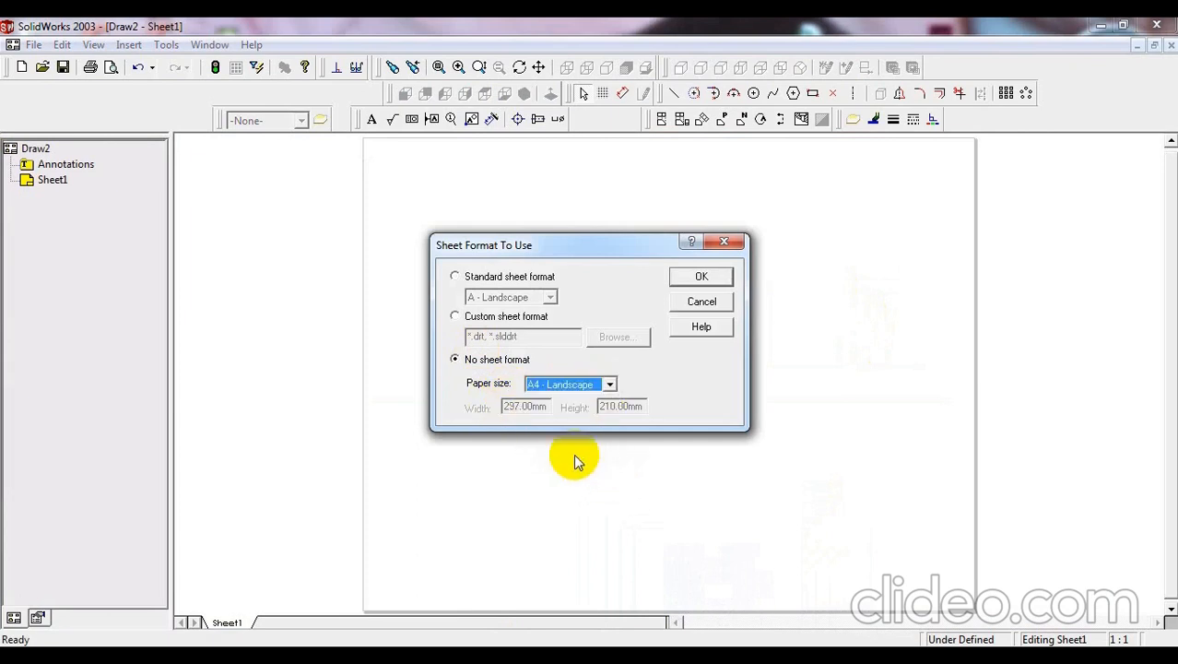
click(698, 279)
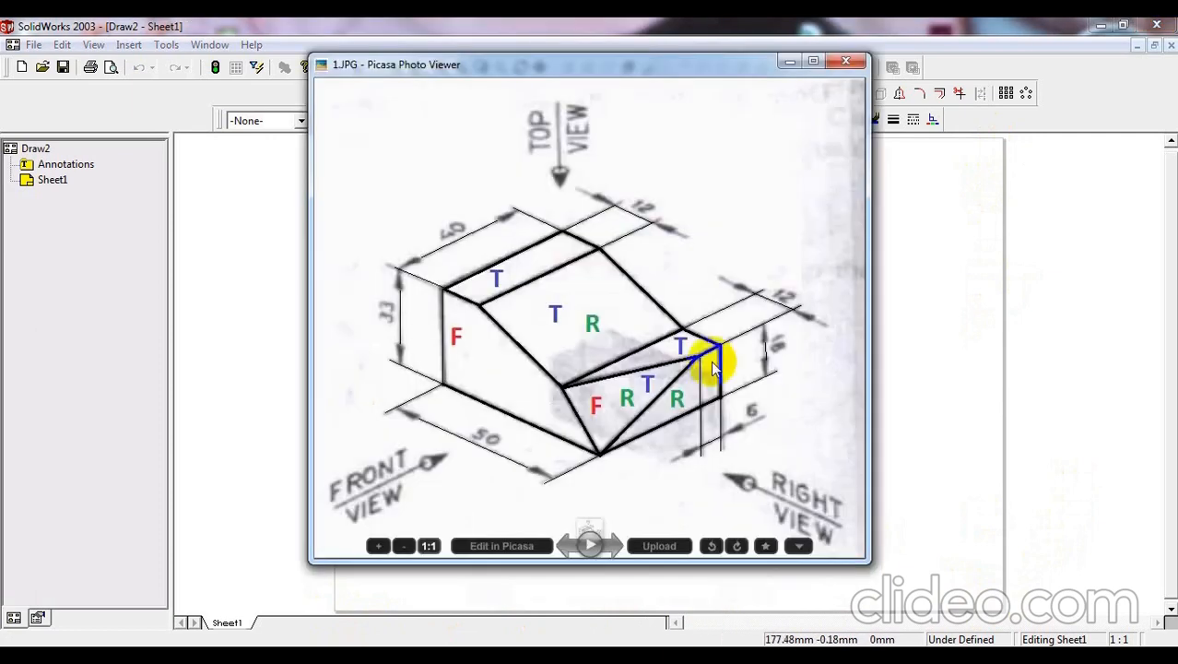
- Examine the isometric reference image 1.JPG for the front view's outline and dimensions, then return to the drawing sheet
click(817, 66)
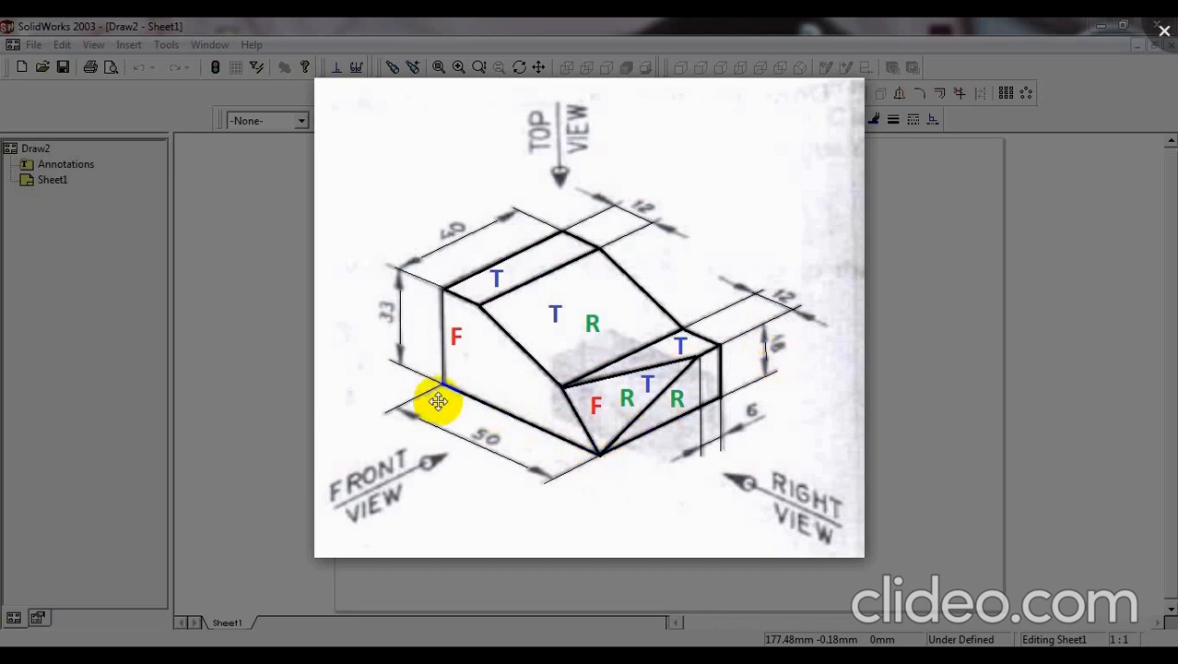
click(442, 289)
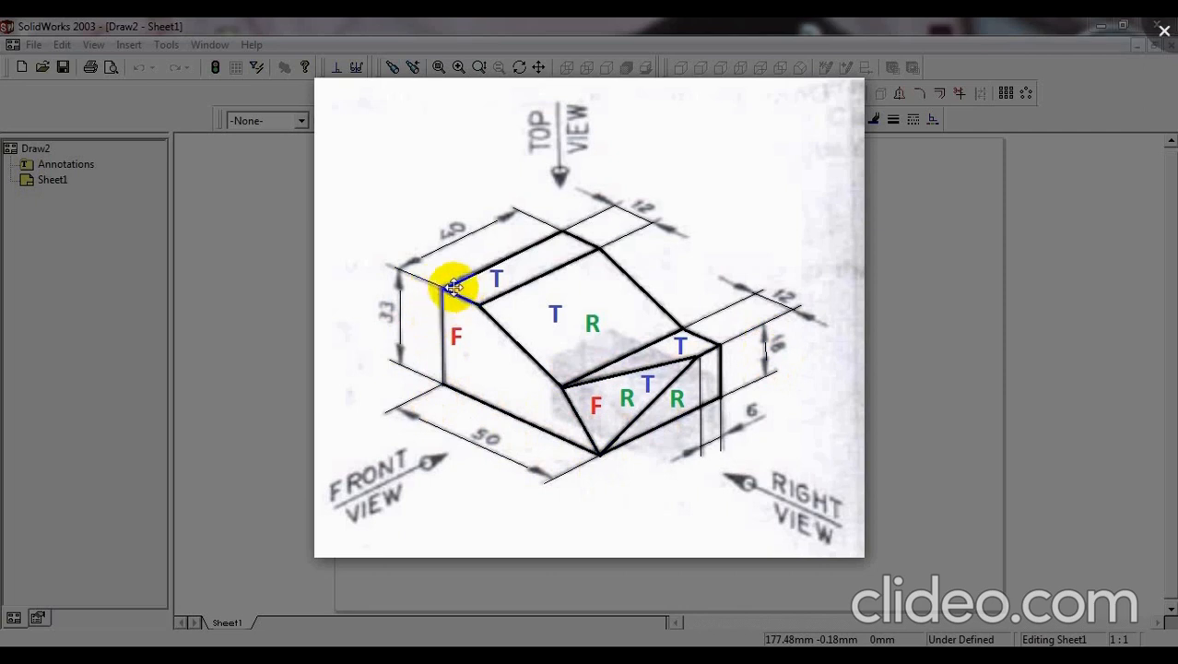
click(478, 307)
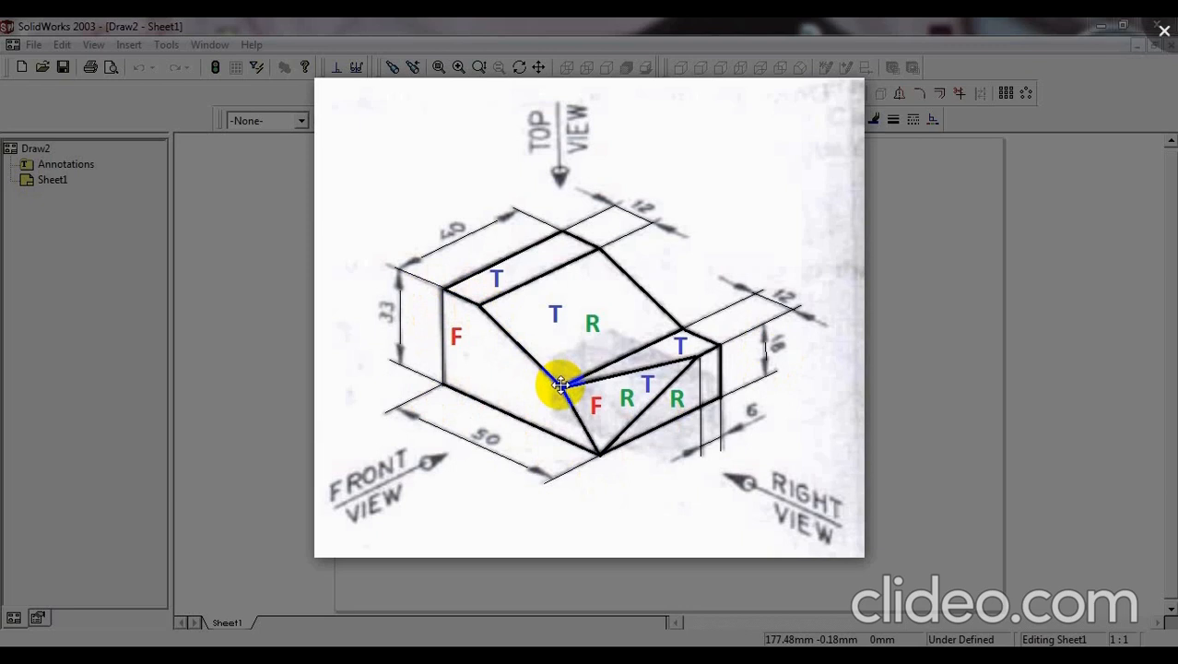
click(1029, 299)
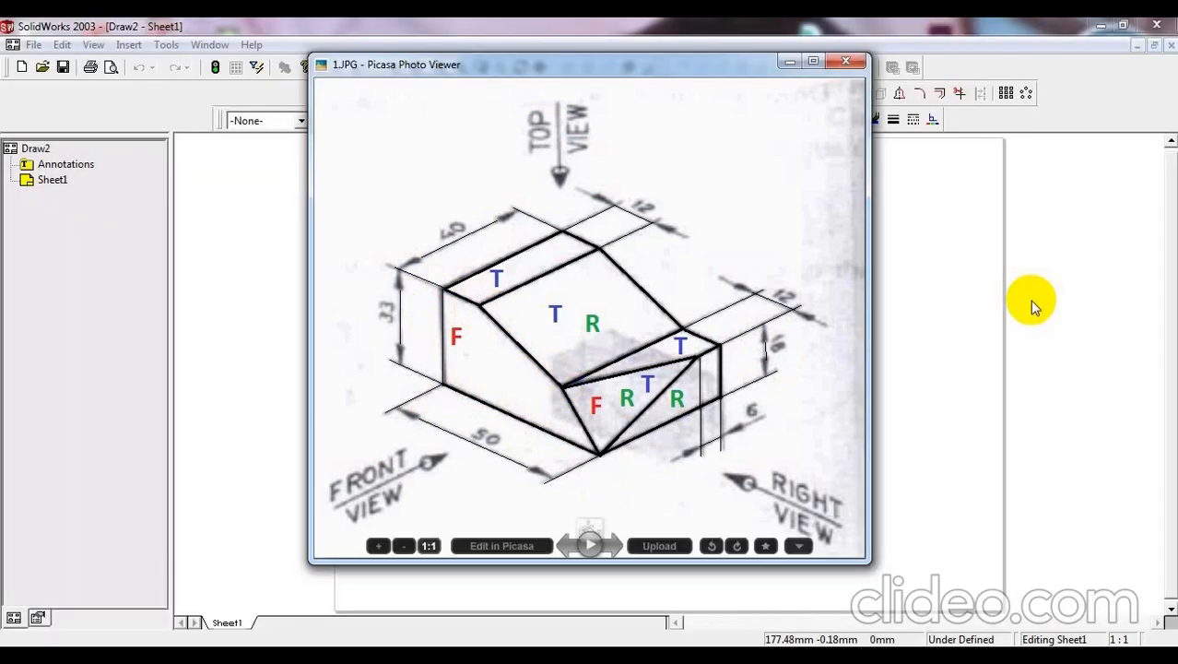
click(788, 65)
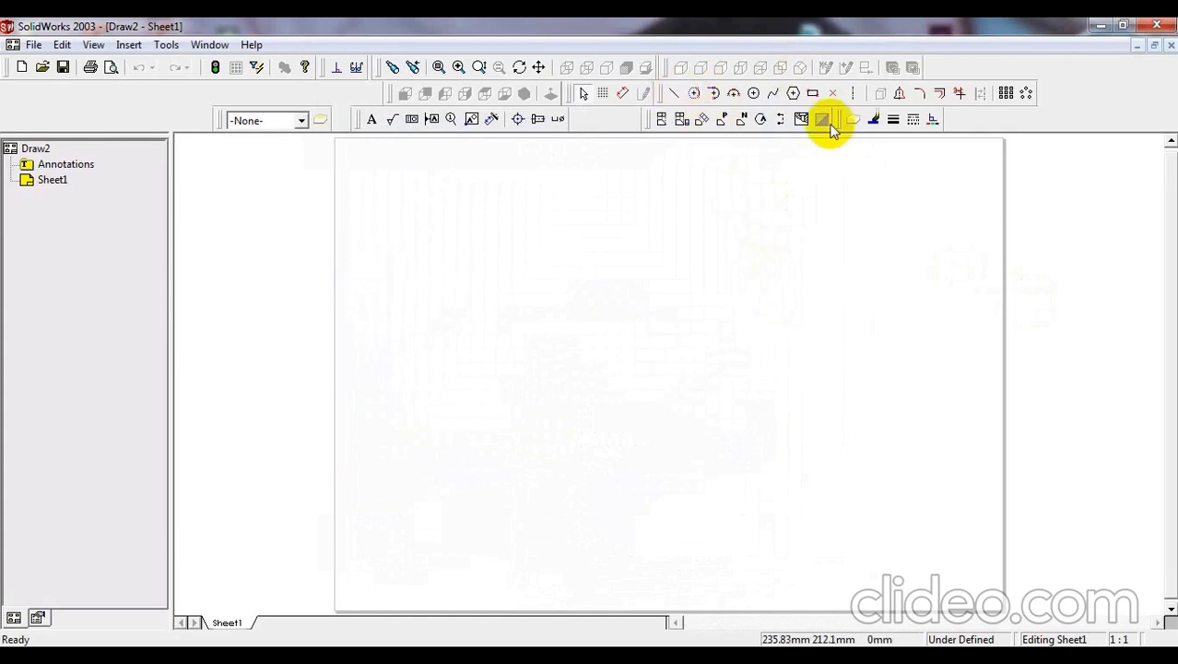
- Select the thinnest line thickness and sketch a horizontal line about 274 mm long across the middle of the sheet
click(891, 122)
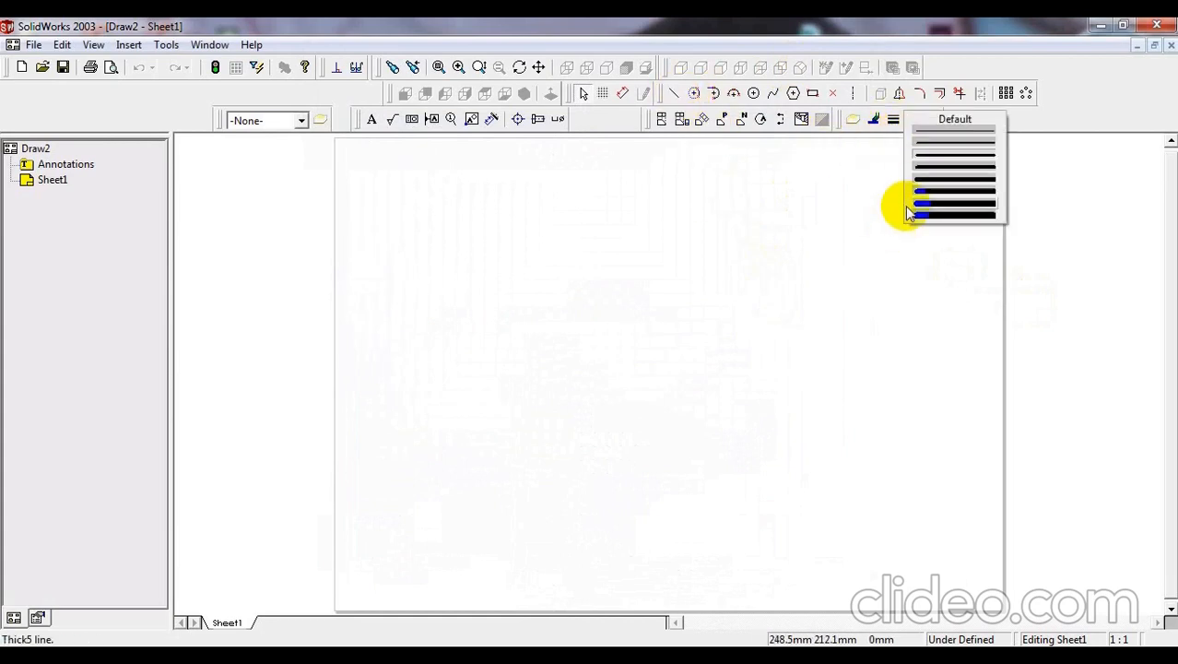
click(960, 132)
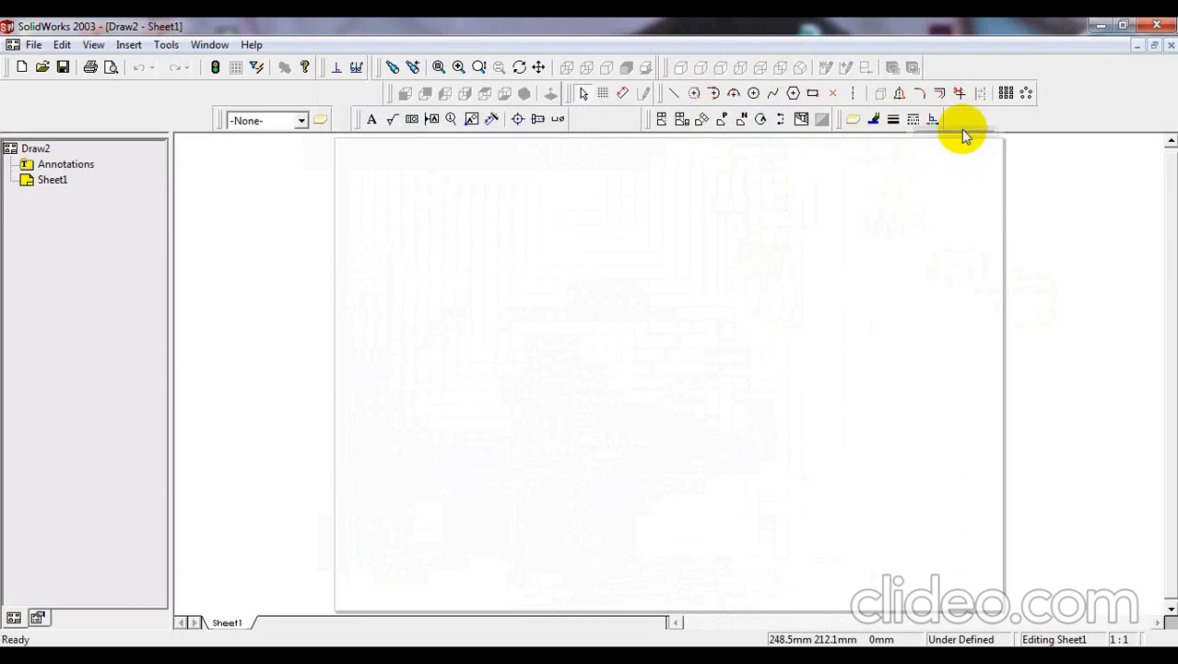
click(672, 95)
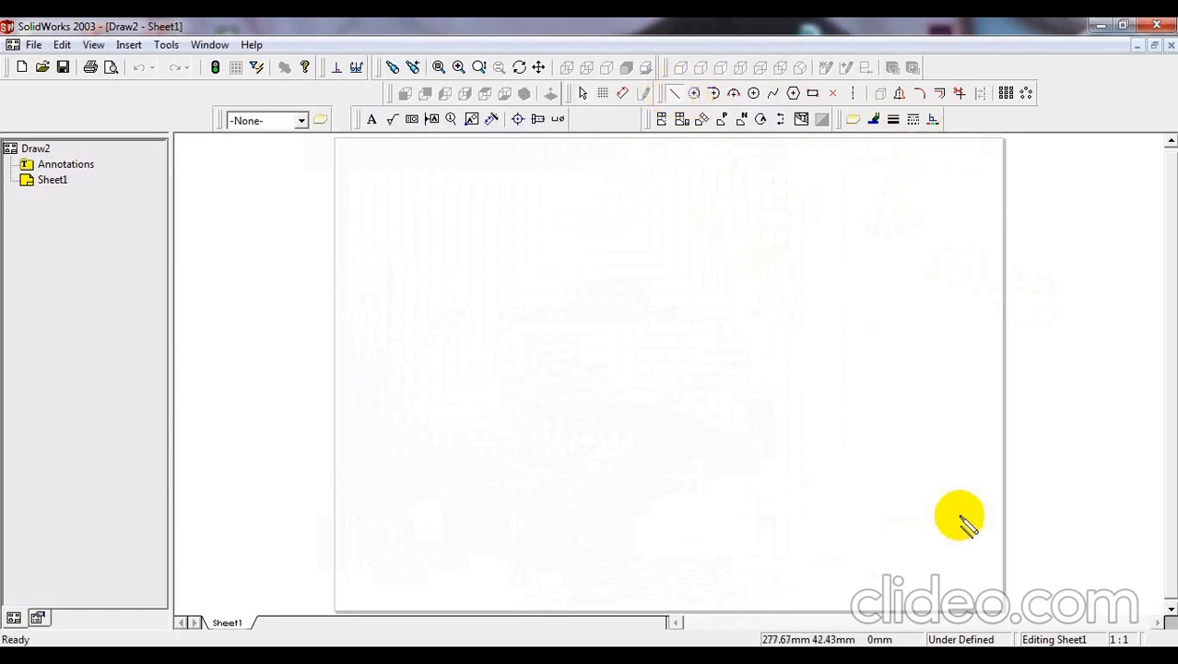
click(988, 368)
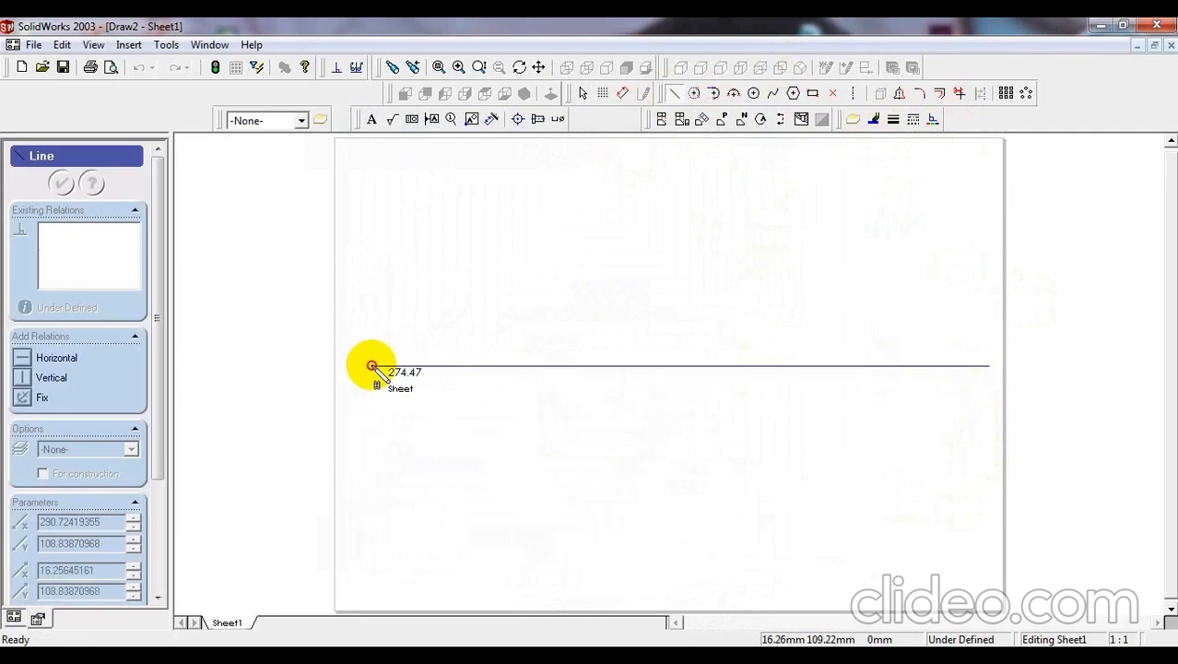
double_click(372, 366)
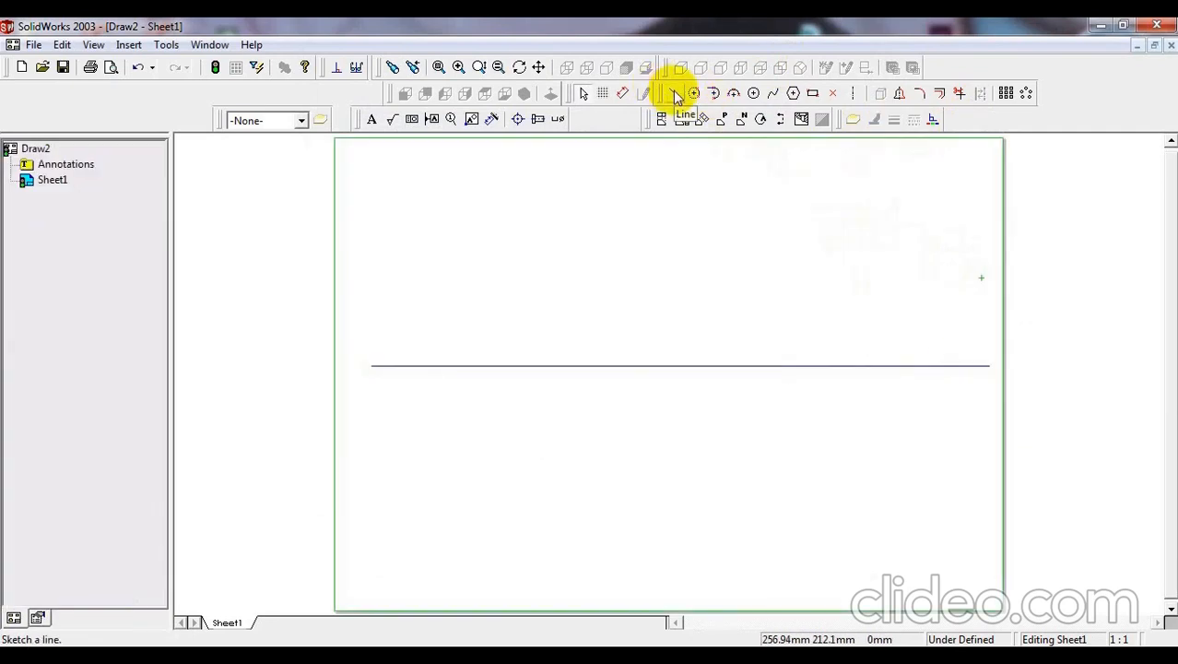
- Sketch a closed five-sided front view outline above the horizontal line, about 51 mm wide and 34 mm high, with a 15 mm top edge and sloping side
click(676, 93)
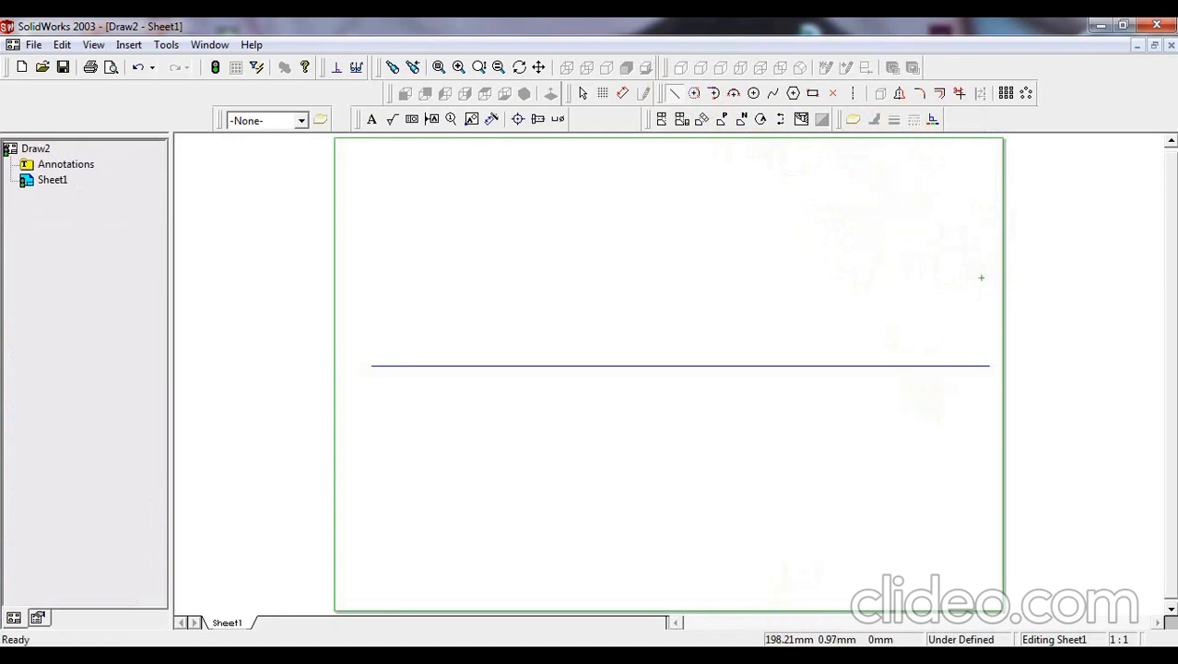
key(alt+Tab)
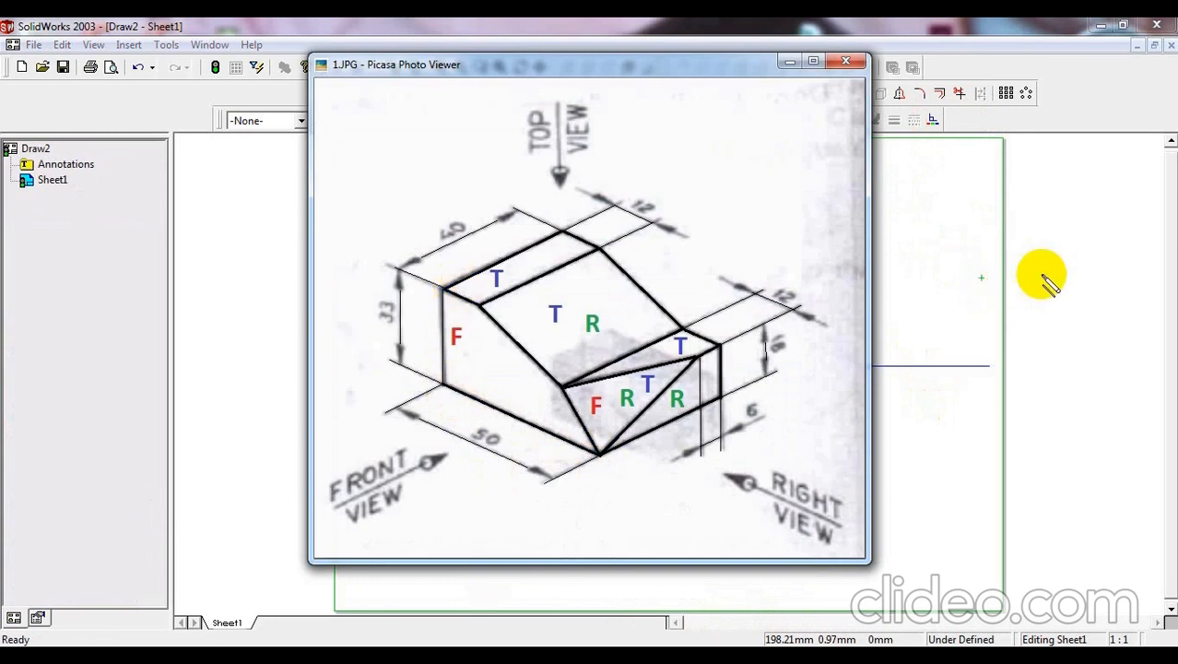
click(789, 62)
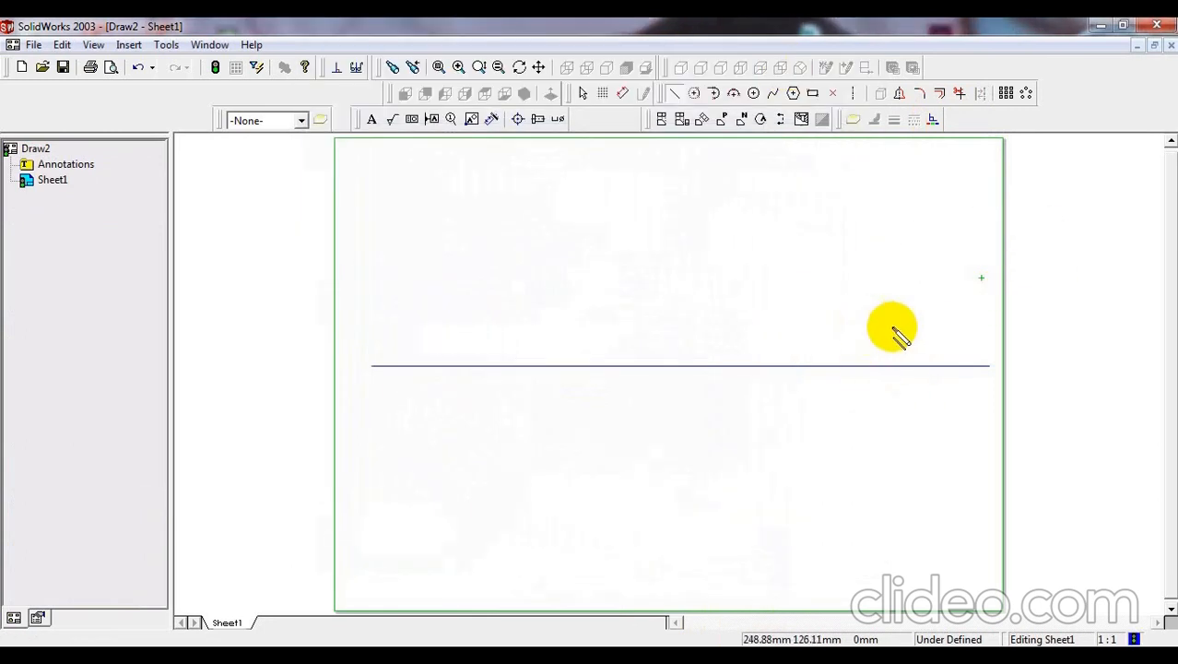
click(894, 327)
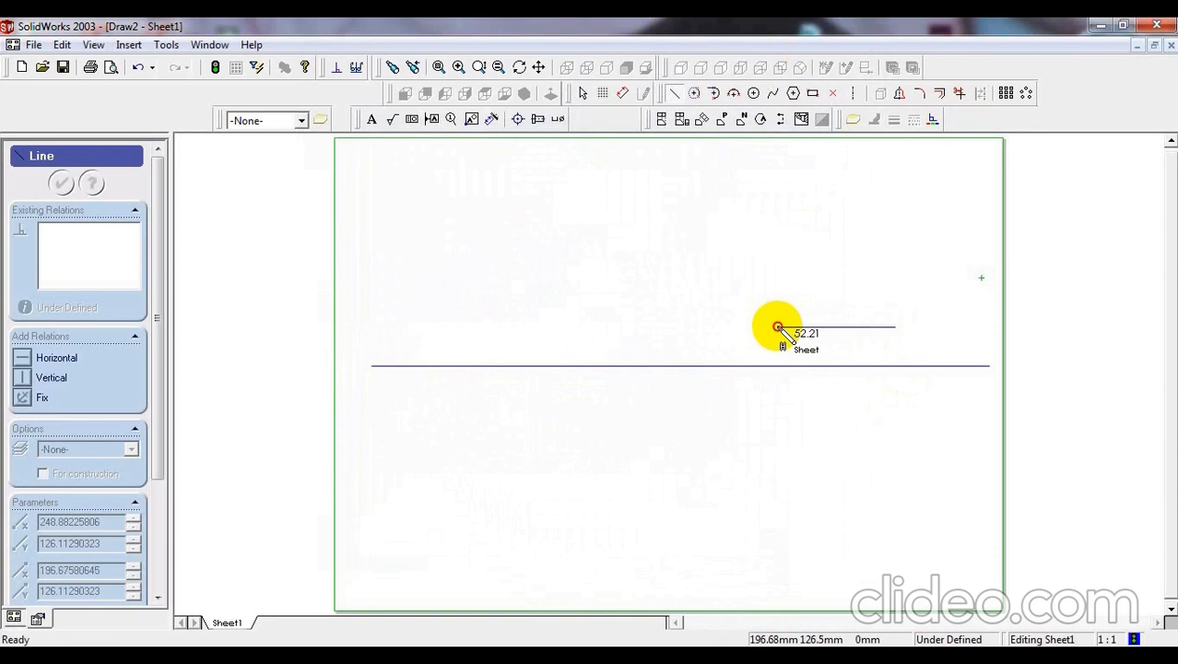
click(782, 327)
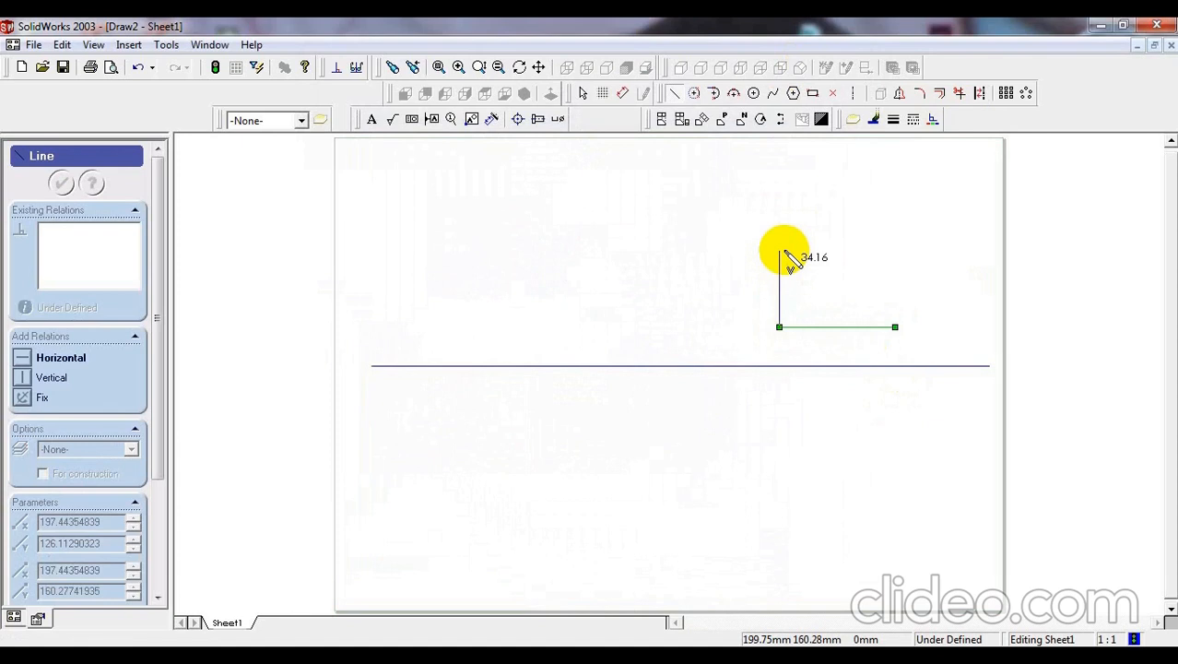
click(781, 251)
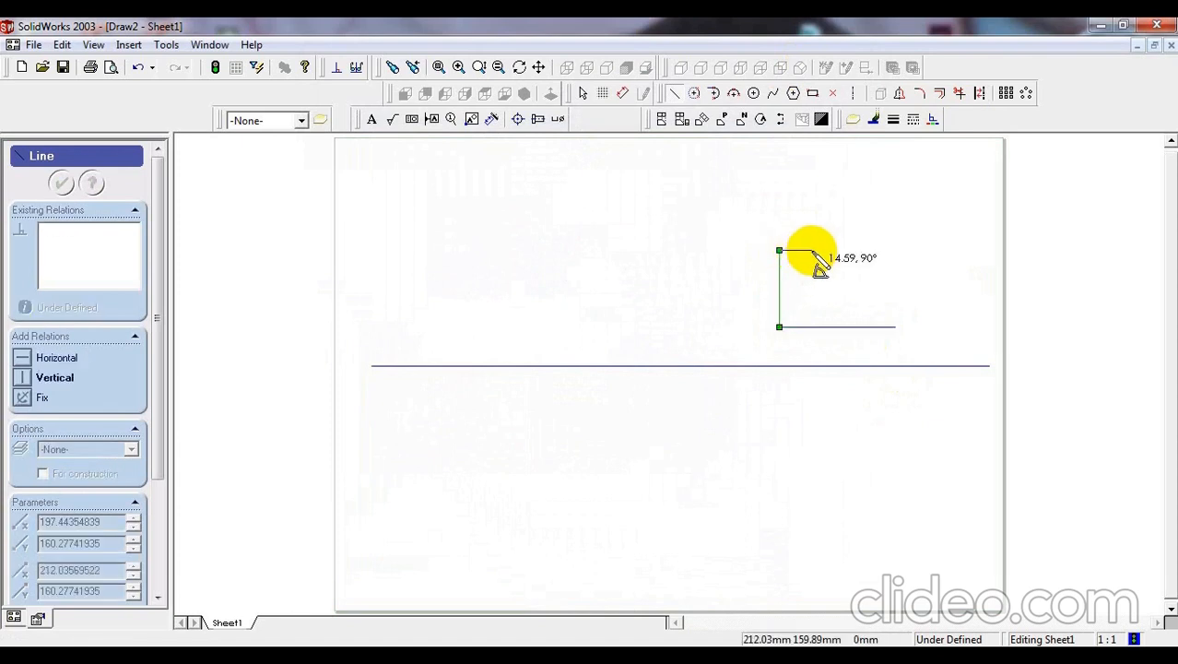
click(813, 251)
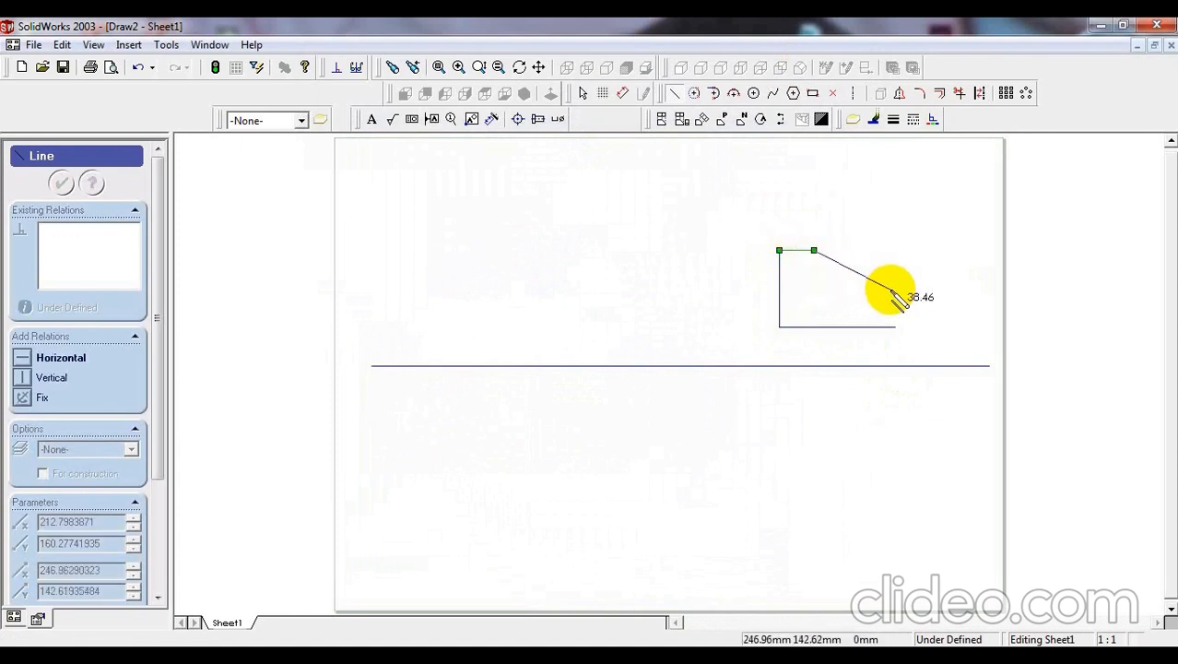
click(891, 296)
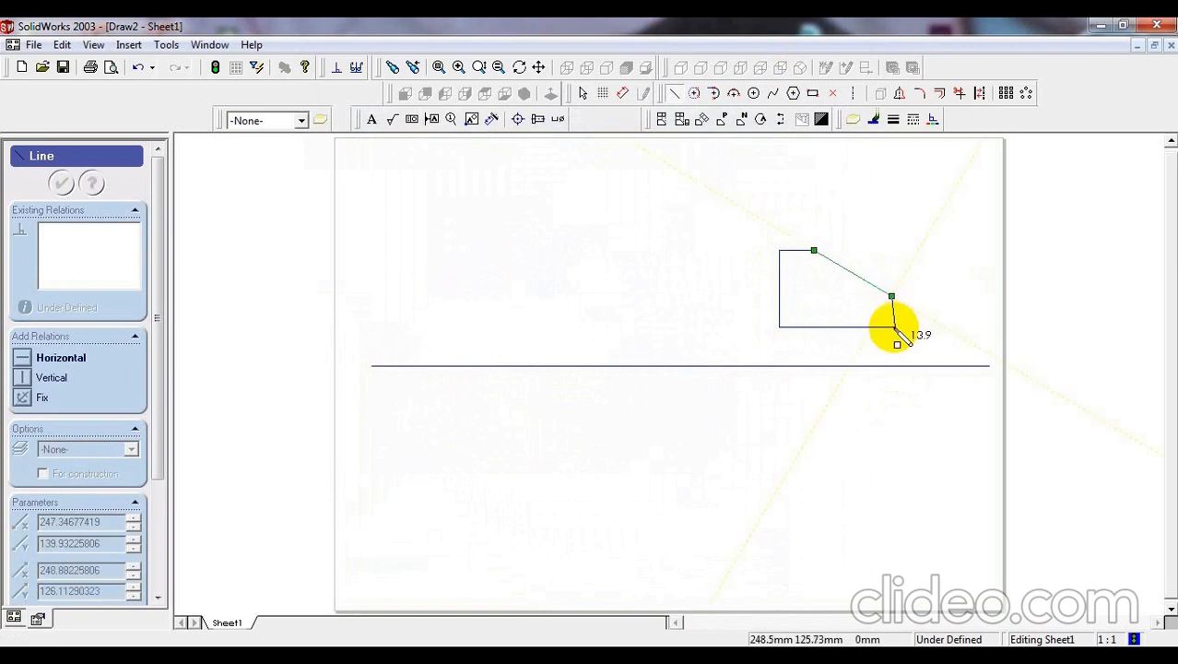
right_click(899, 330)
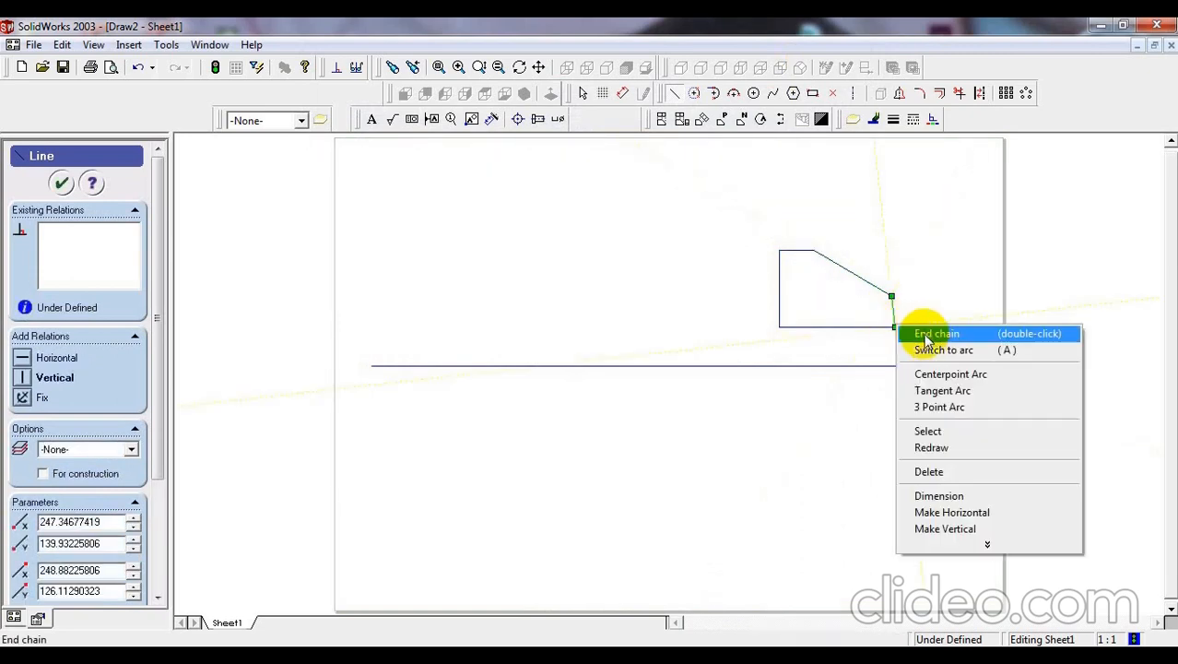
click(905, 330)
- Add a Vertical relation to the short slanted edge at the right end of the front view outline
right_click(975, 239)
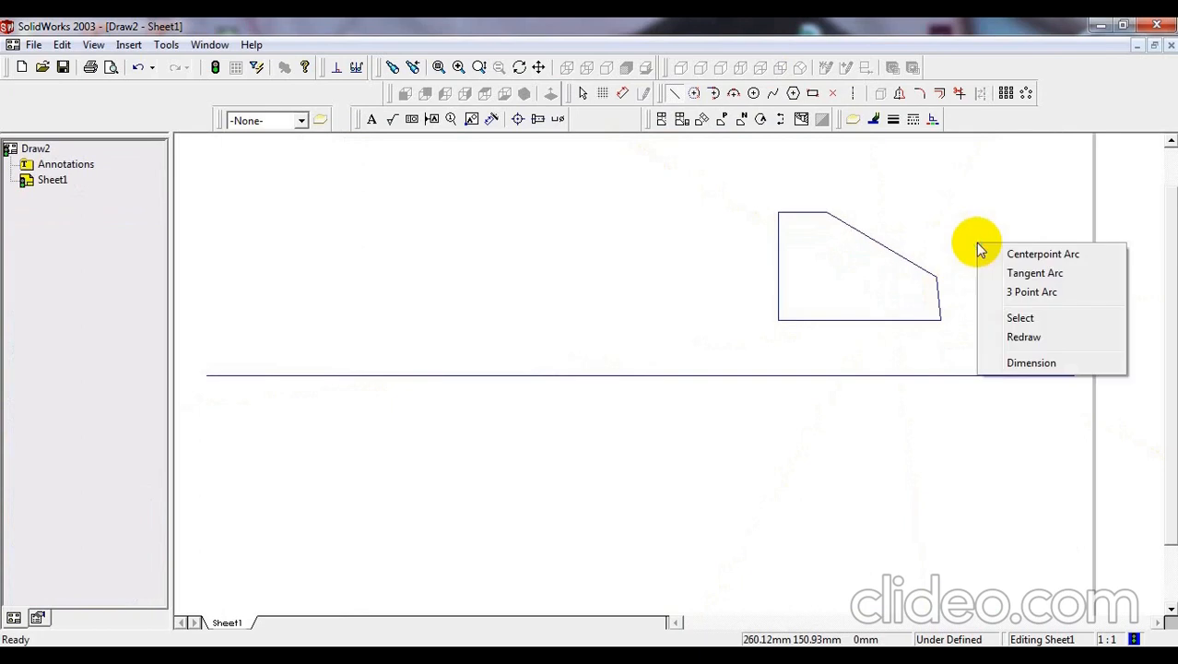
click(1019, 318)
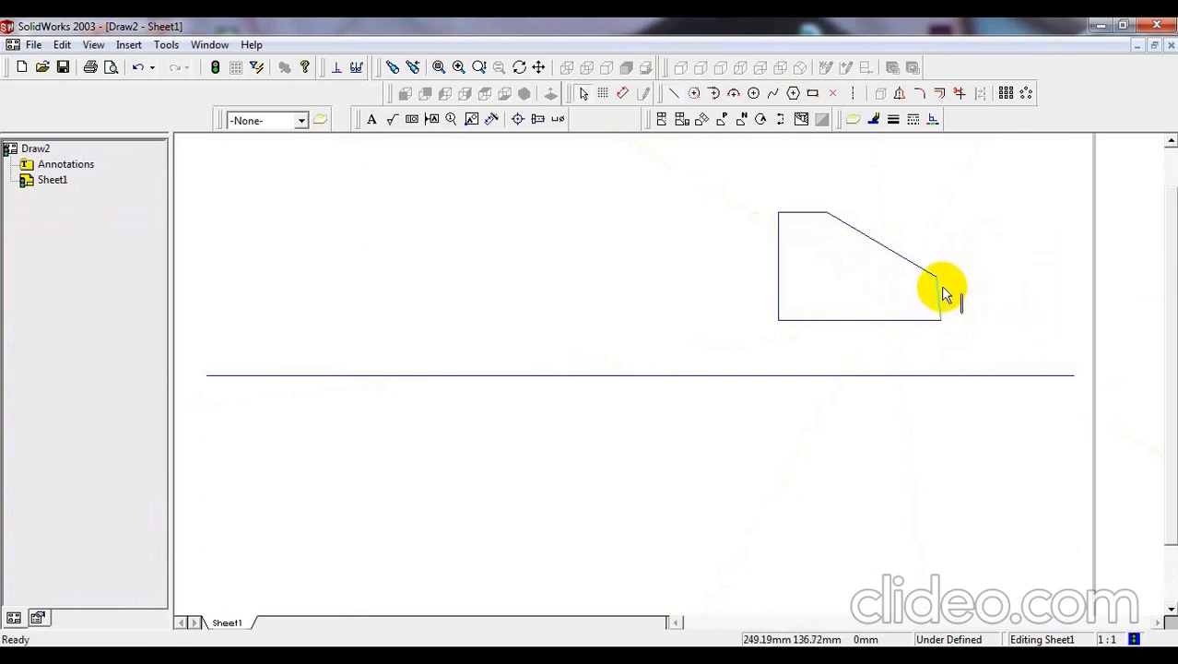
click(940, 293)
click(23, 377)
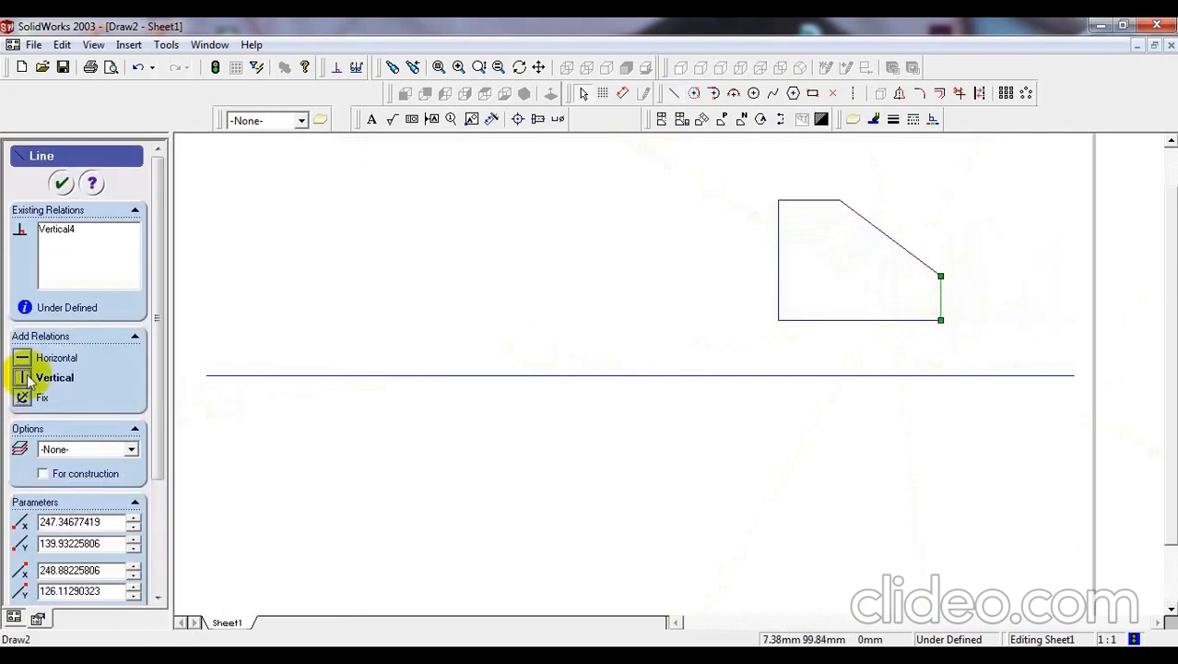
click(986, 286)
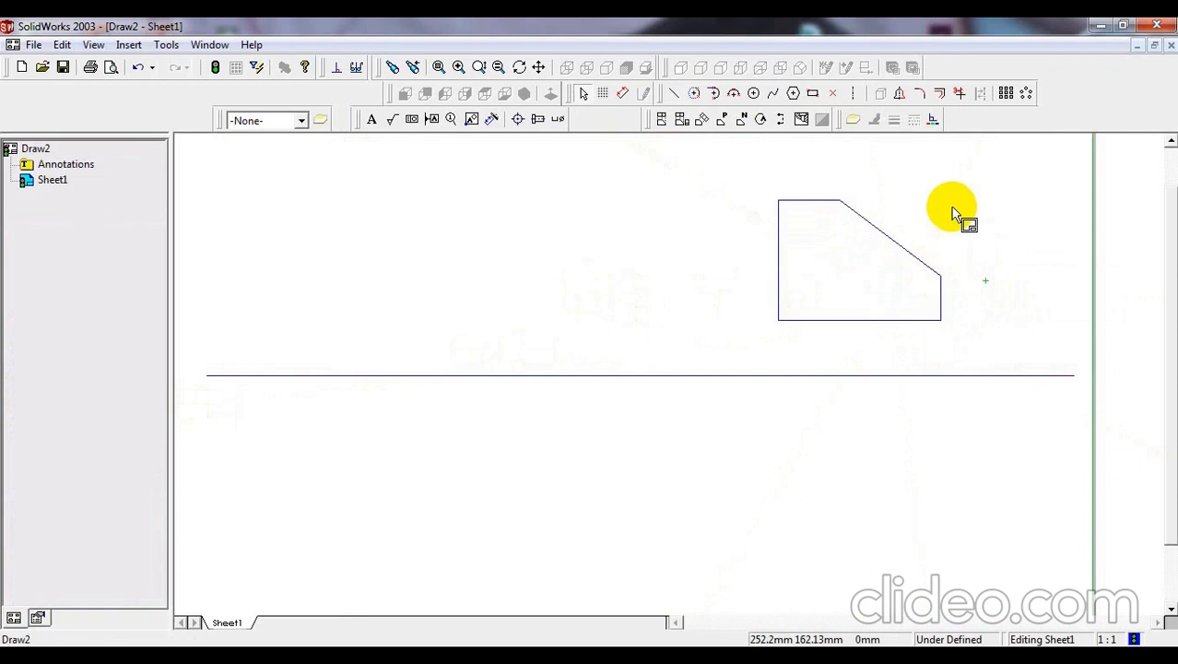
- Dimension the bottom edge of the front view outline and set its length to 50 mm
scroll(948, 208, up, 2)
scroll(737, 301, down, 1)
scroll(811, 255, down, 2)
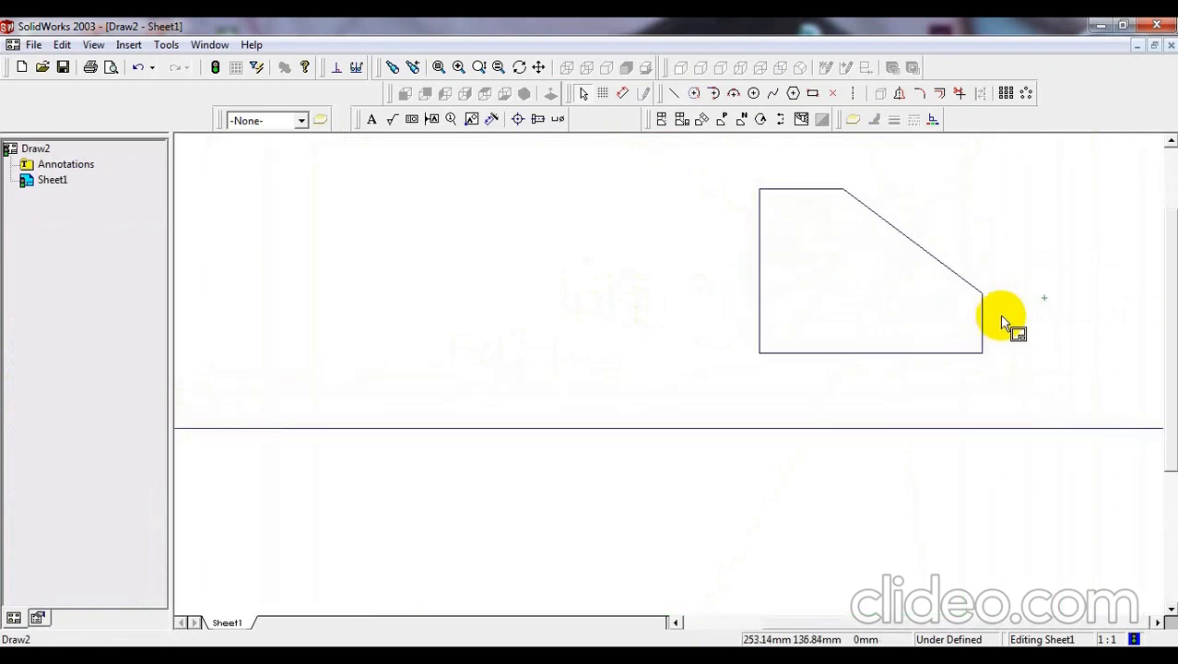
scroll(957, 177, down, 2)
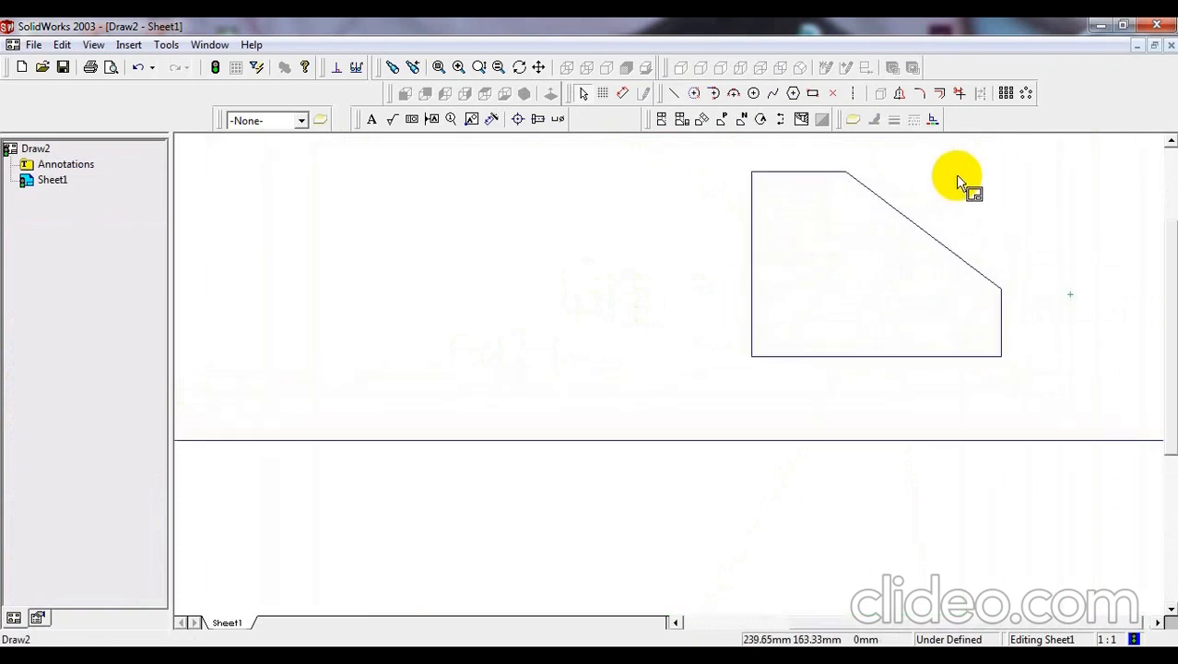
click(621, 95)
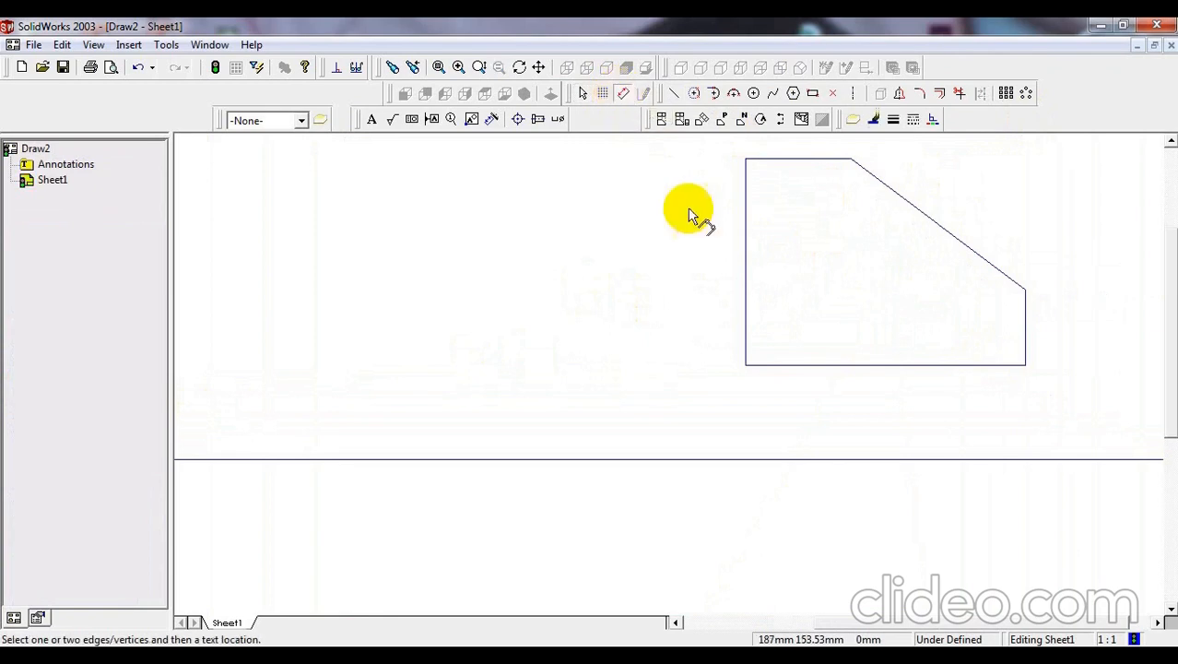
click(879, 369)
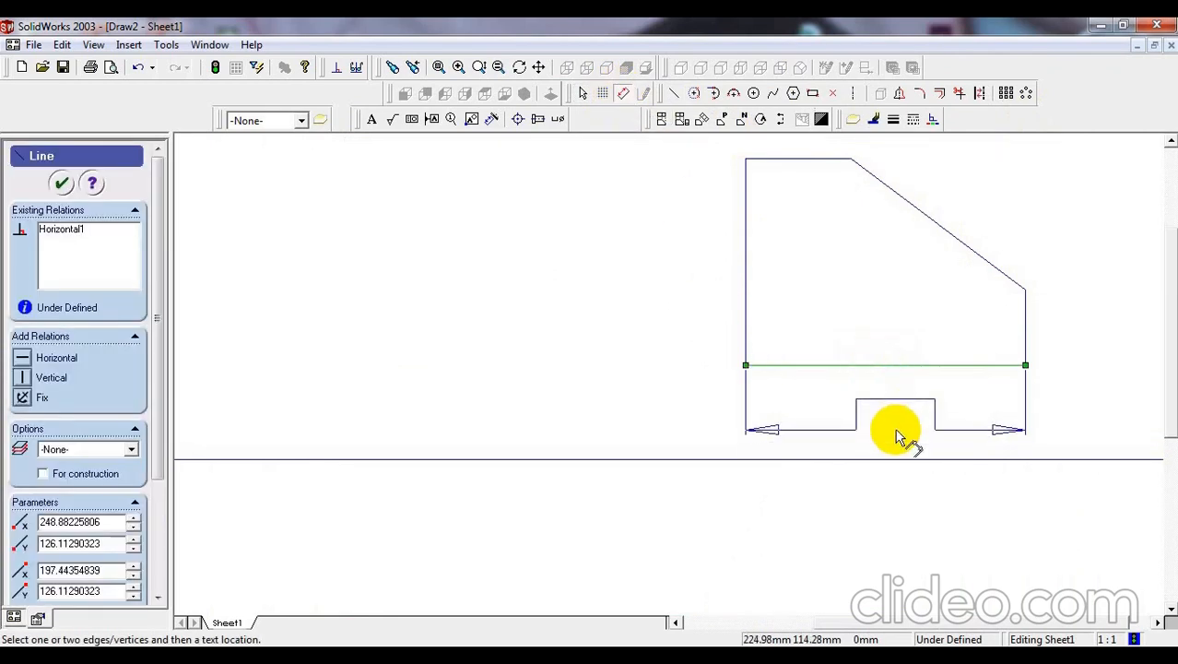
click(899, 436)
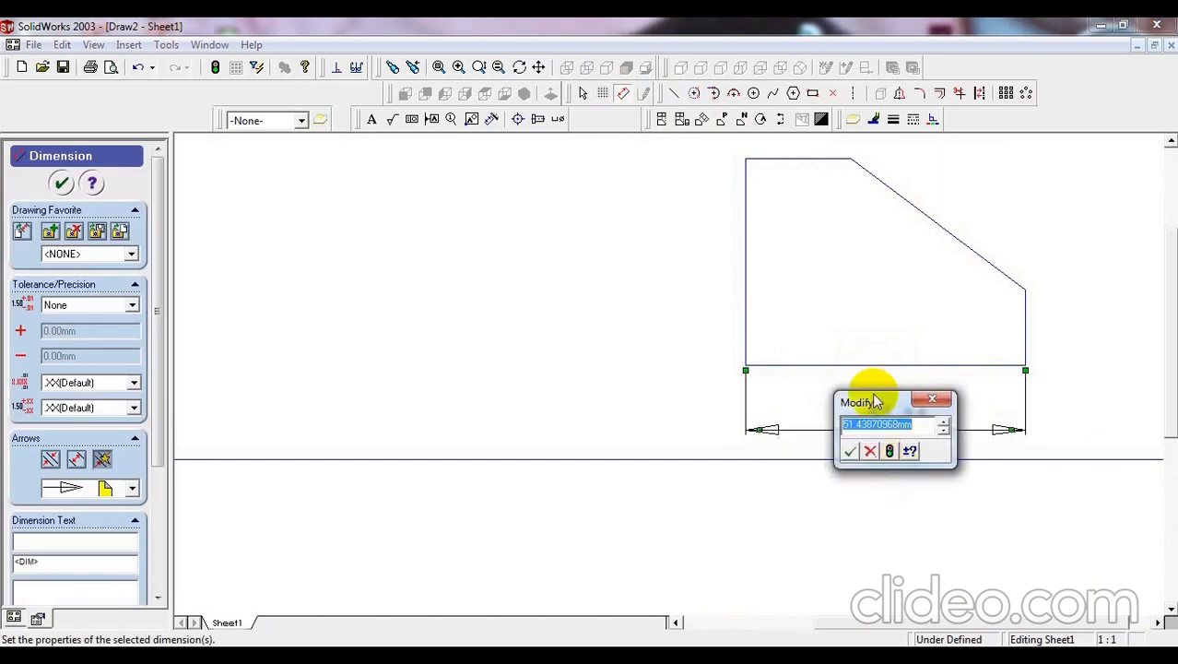
drag(875, 396, 590, 341)
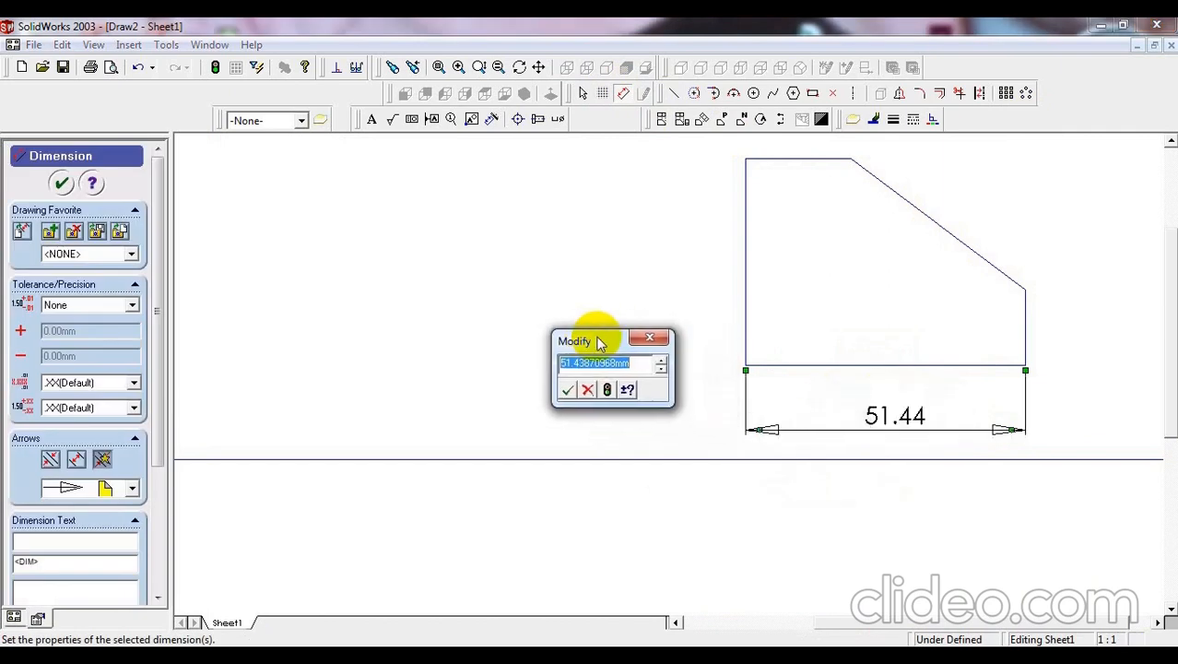
text(50)
key(Return)
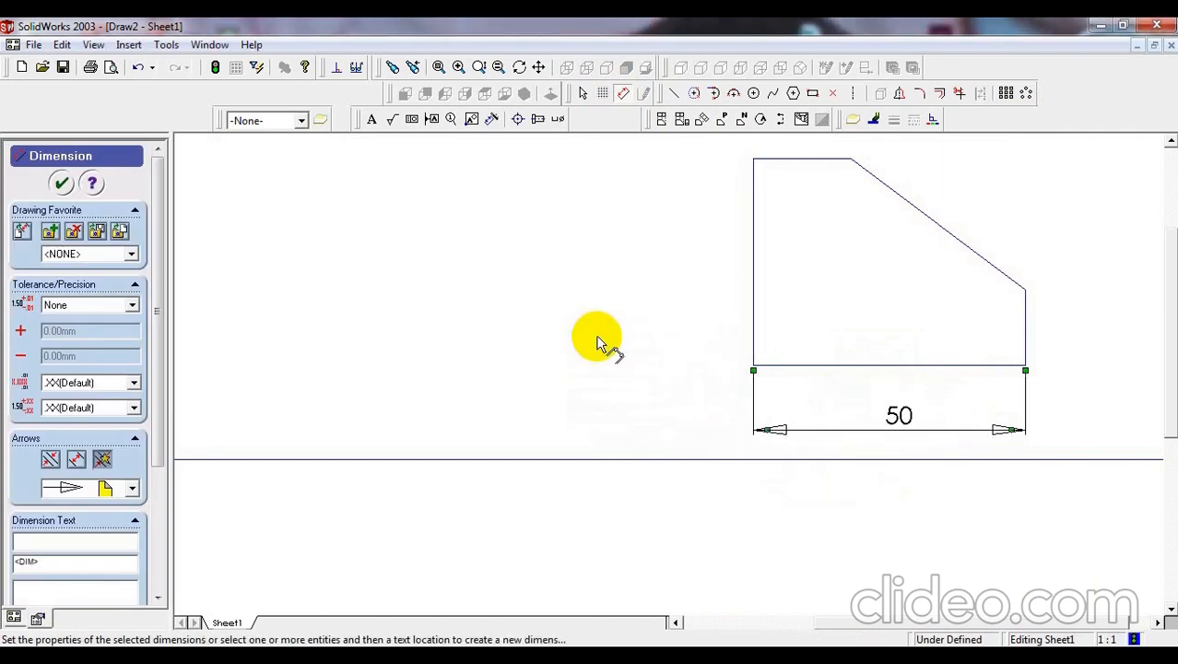
- Dimension the front view's left vertical edge as 33 mm and its top horizontal edge as 12 mm
click(754, 288)
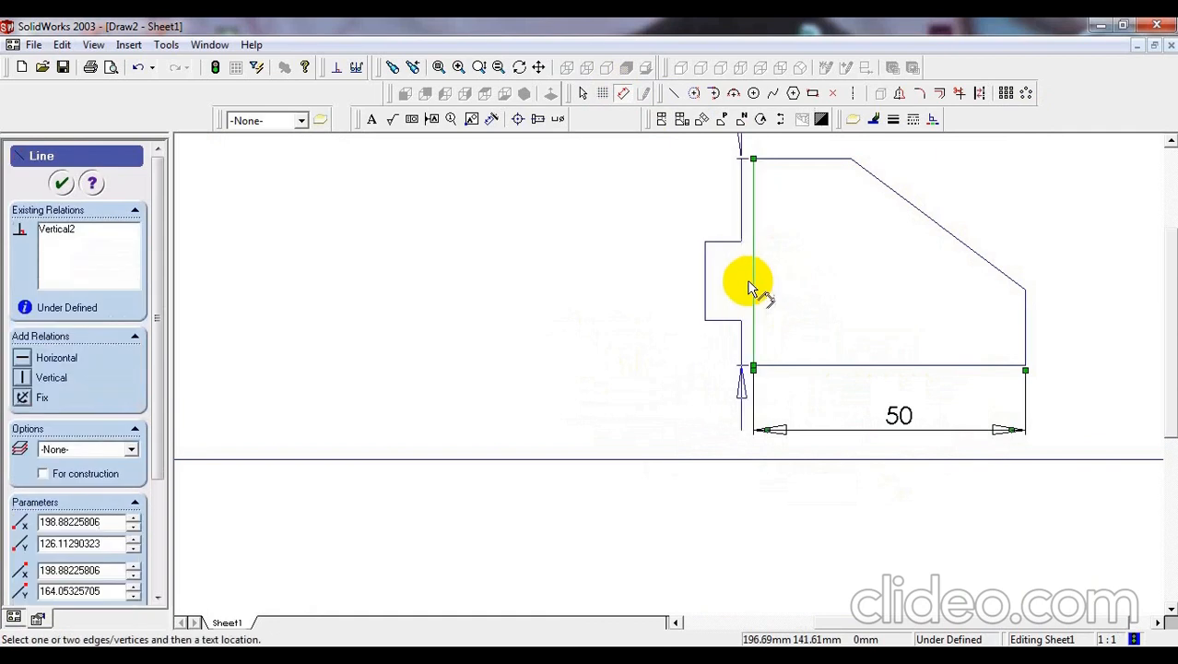
click(667, 271)
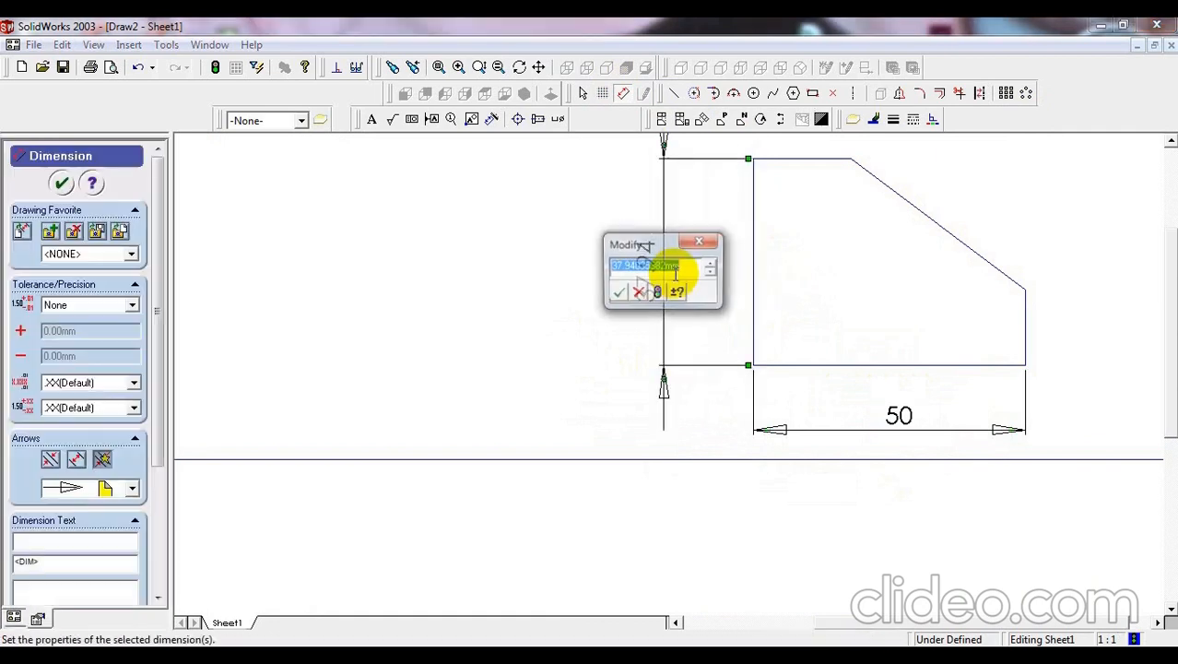
key(Return)
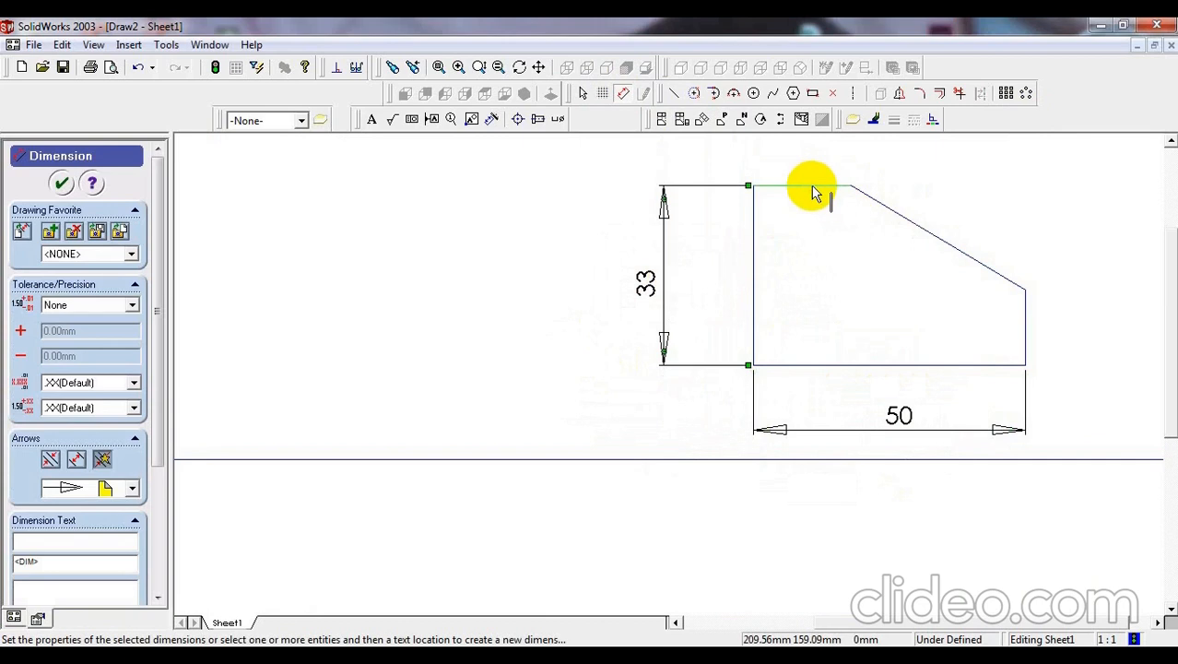
key(z)
click(771, 218)
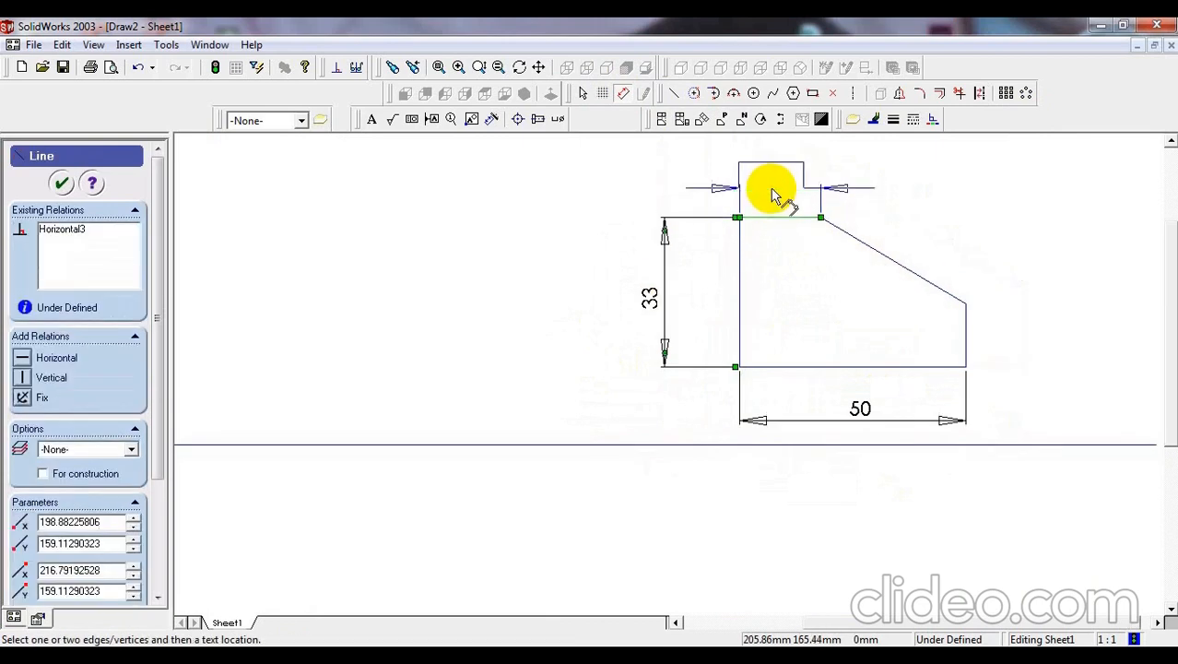
click(774, 192)
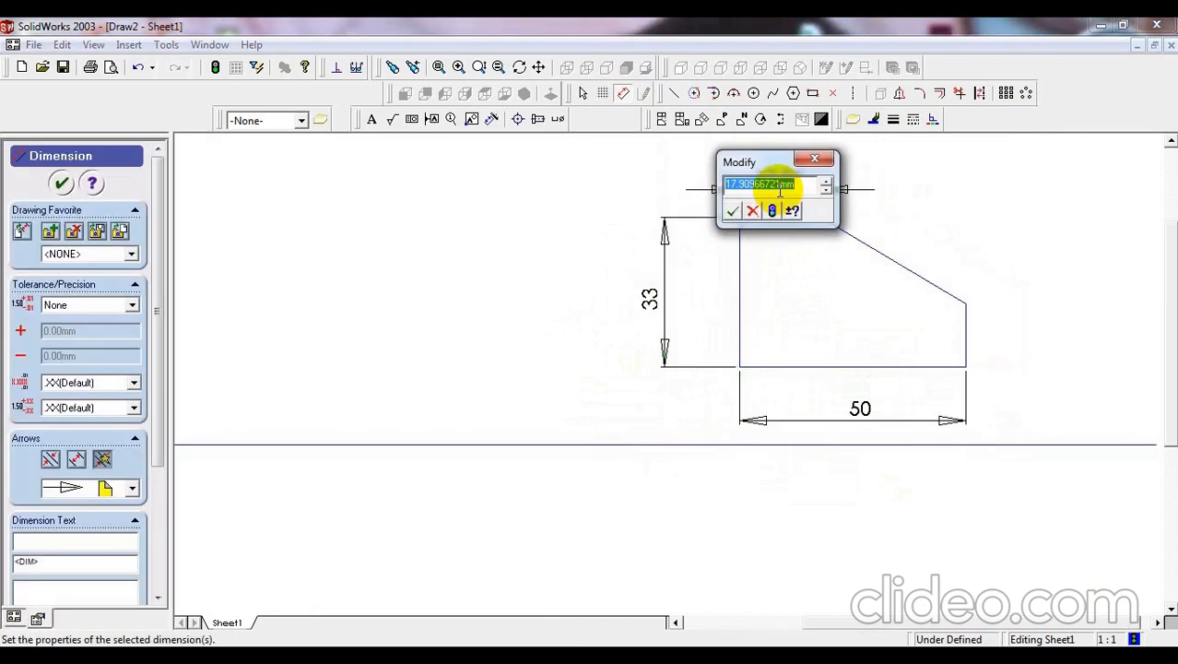
key(Return)
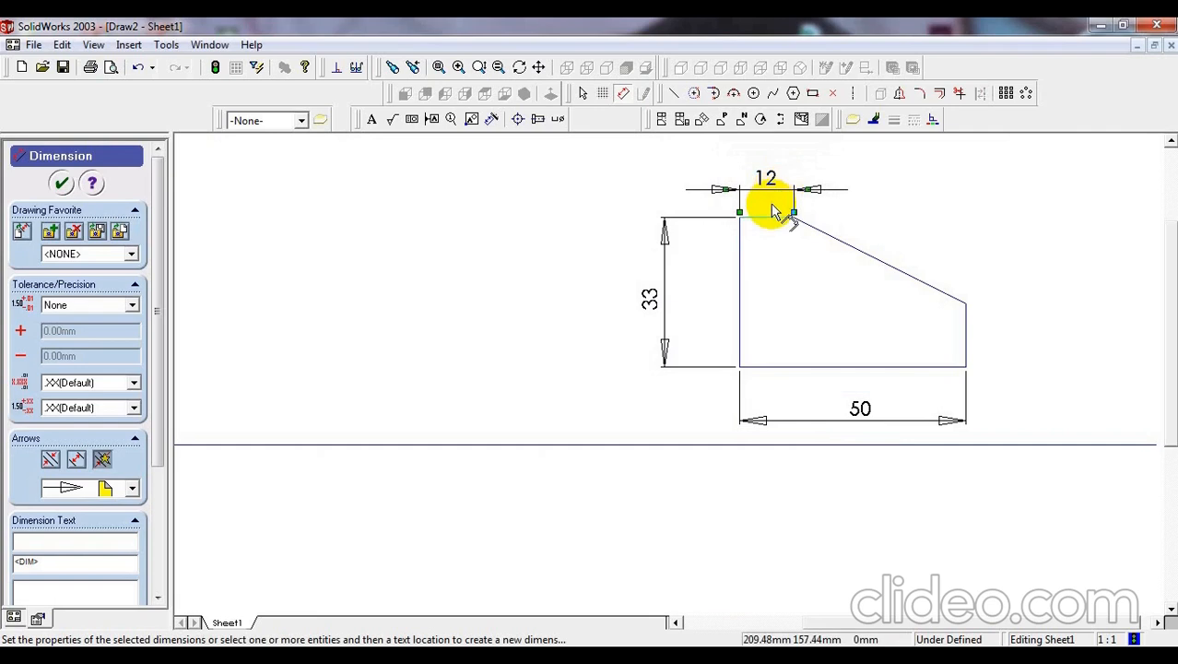
- Dimension the right vertical edge of the front view outline and set its height to 18 mm
click(970, 350)
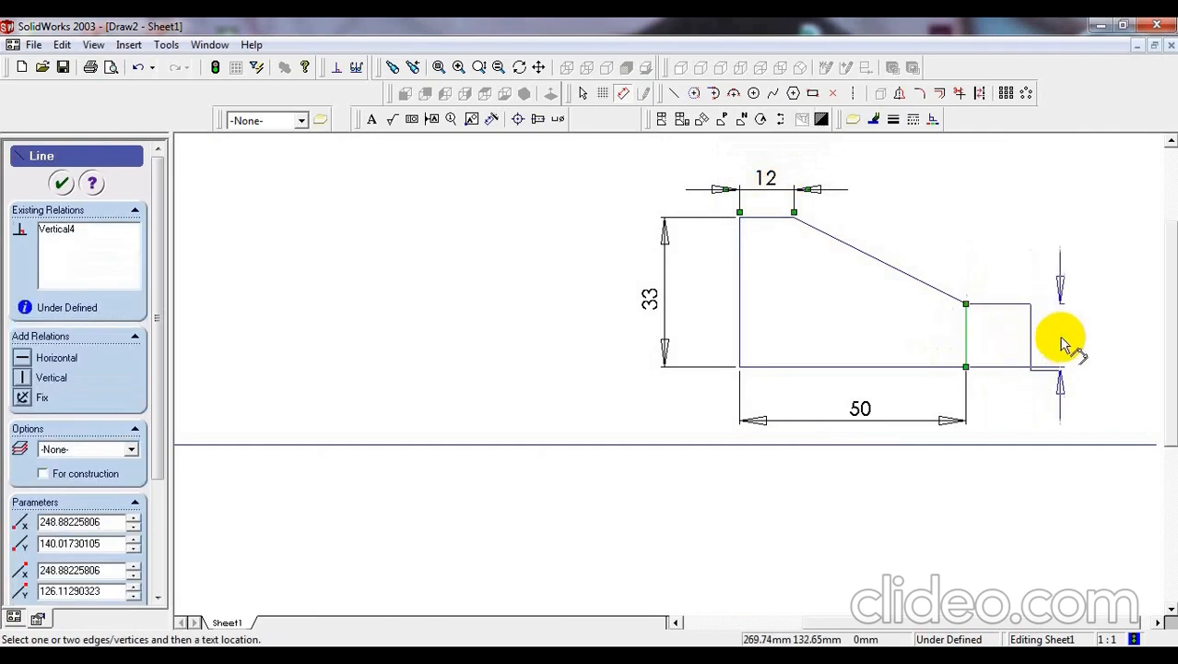
click(1063, 341)
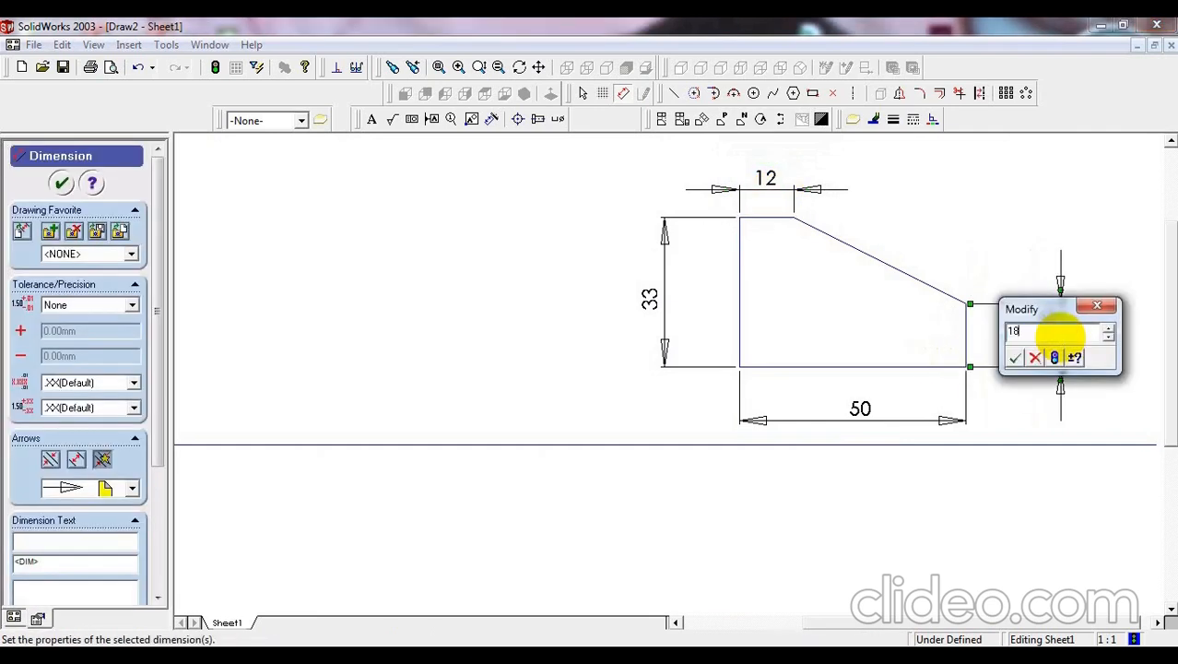
text(18)
key(Return)
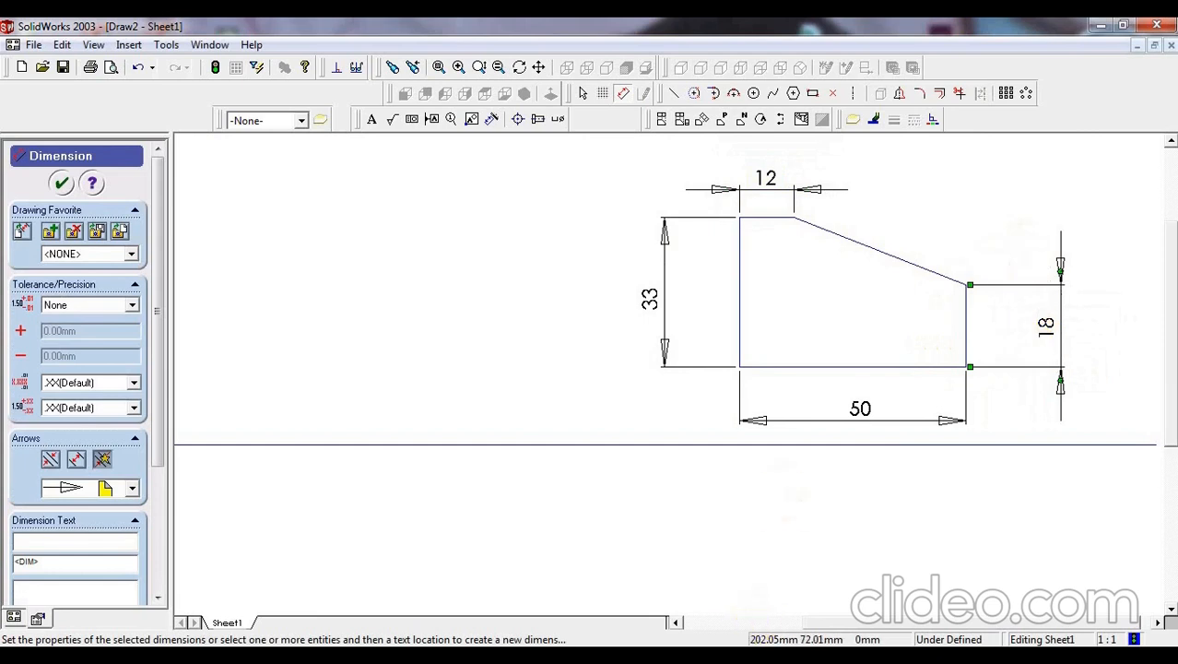
- Check the reference image 1.JPG, then sketch a horizontal line about 15 mm long inward from the top of the 18 mm edge
click(723, 658)
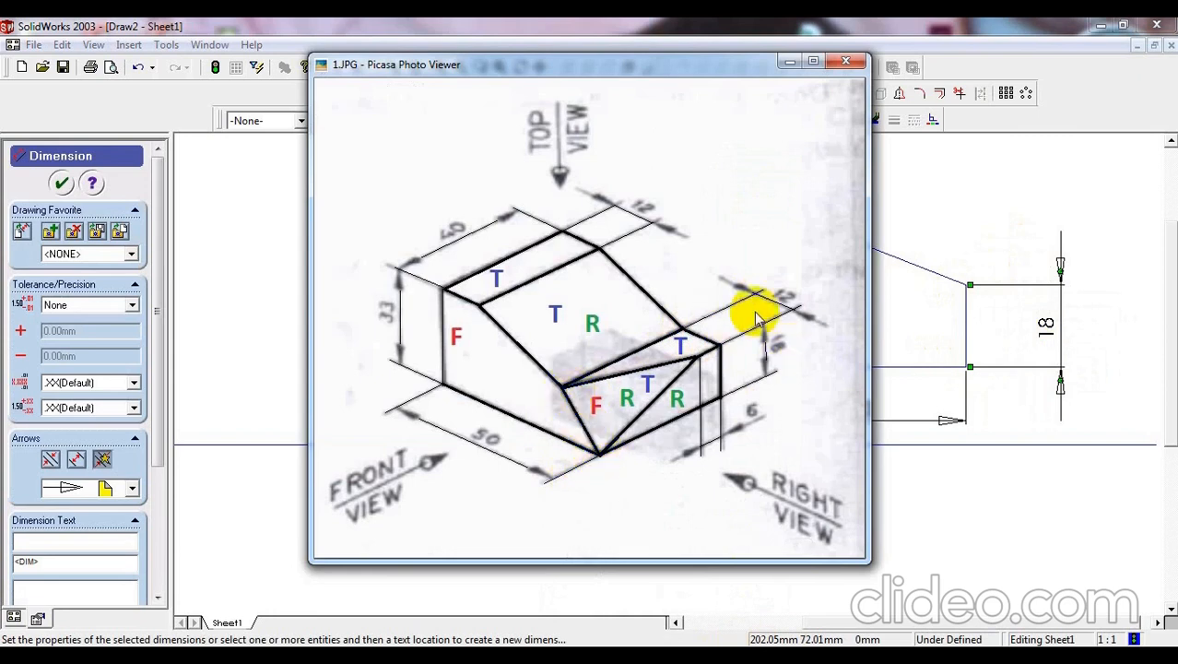
click(785, 65)
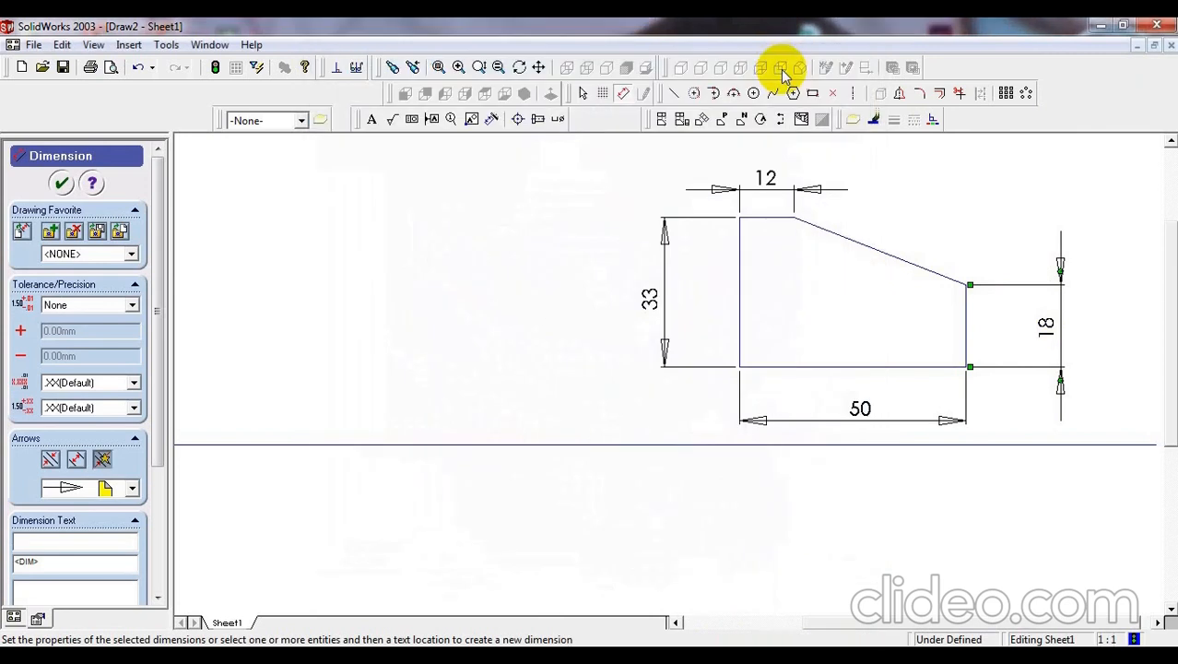
click(674, 94)
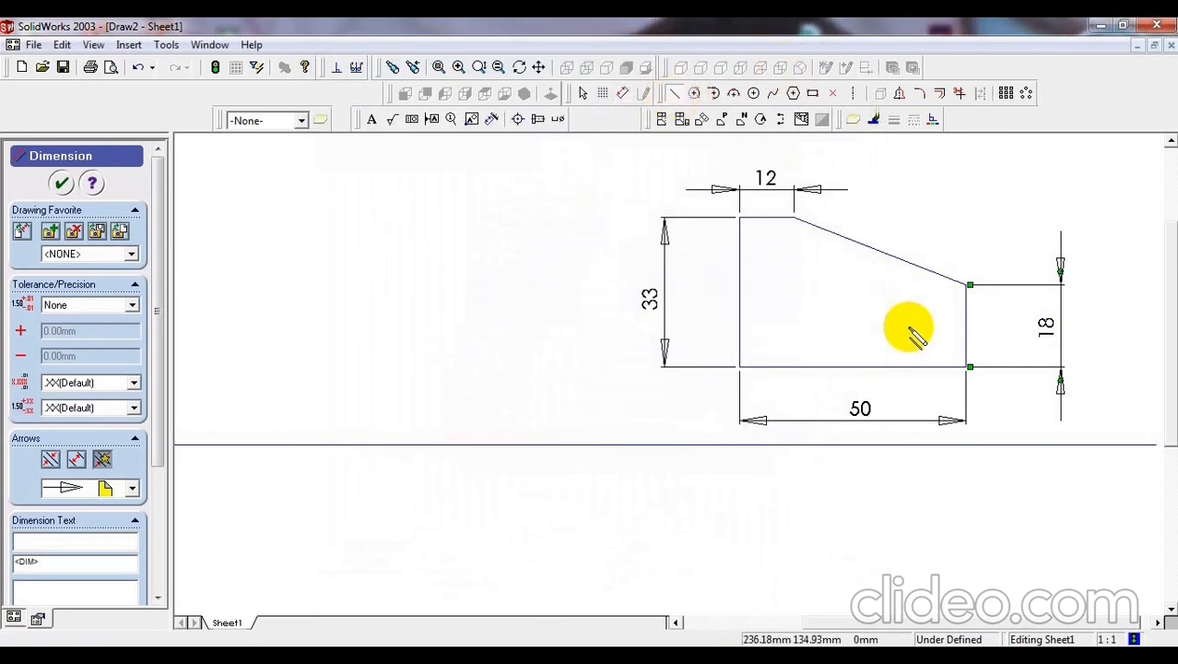
click(968, 284)
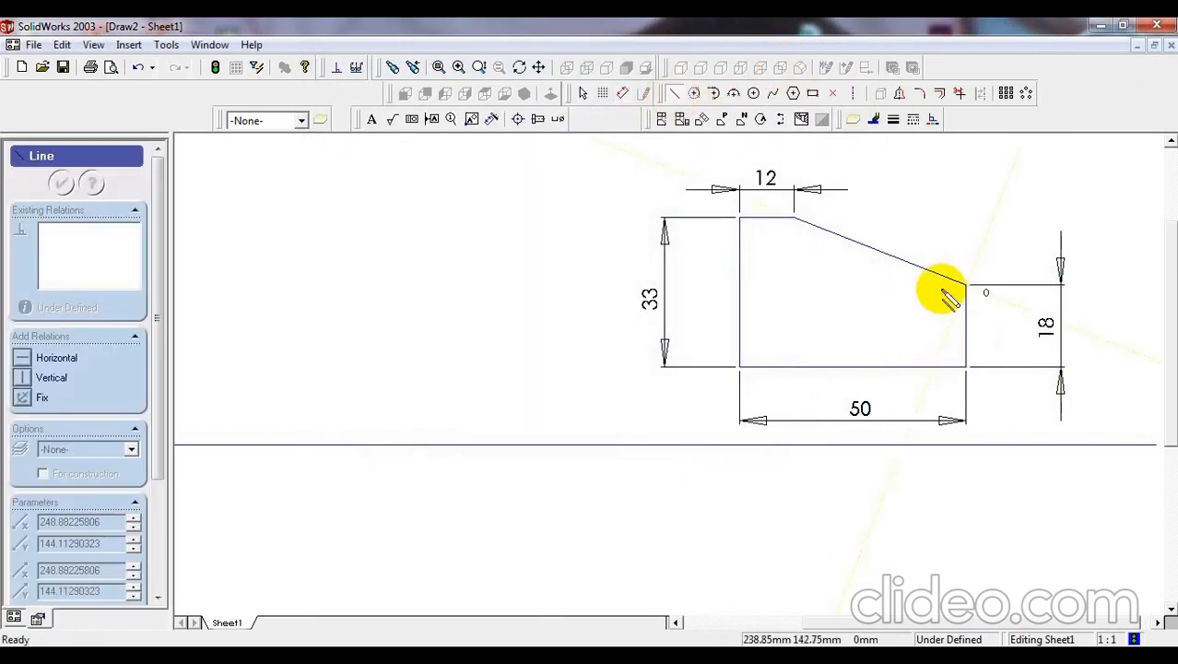
right_click(908, 295)
click(917, 291)
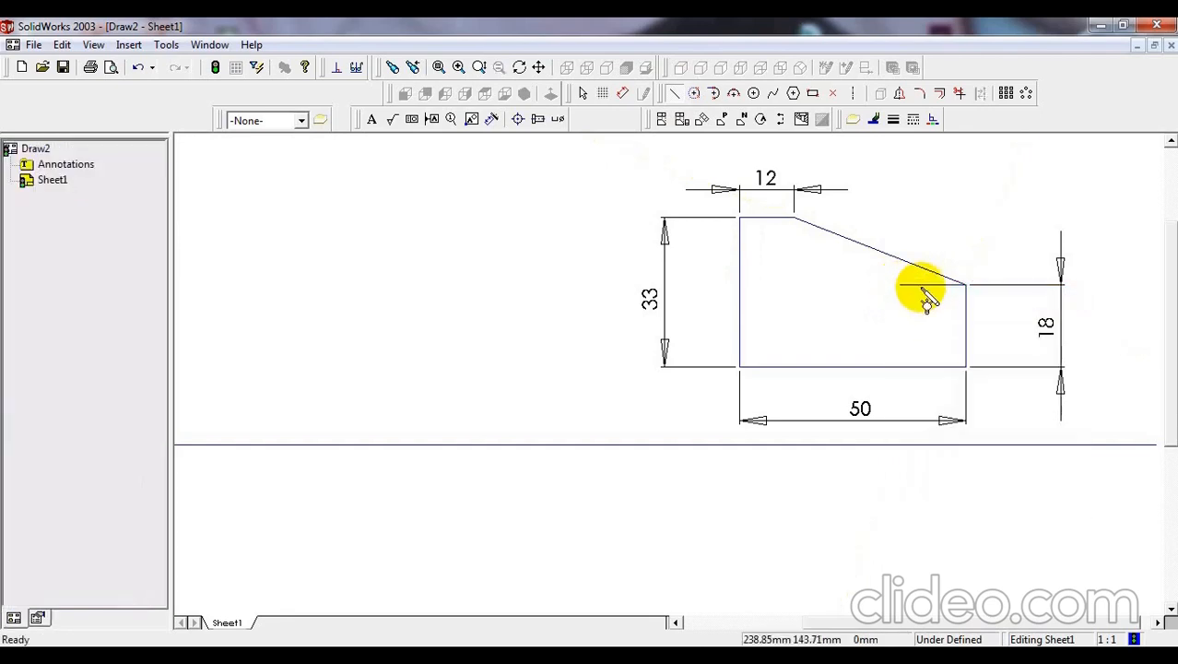
- Dimension the short horizontal line at the top of the 18 mm edge and set its length to 12 mm
right_click(952, 228)
click(1006, 344)
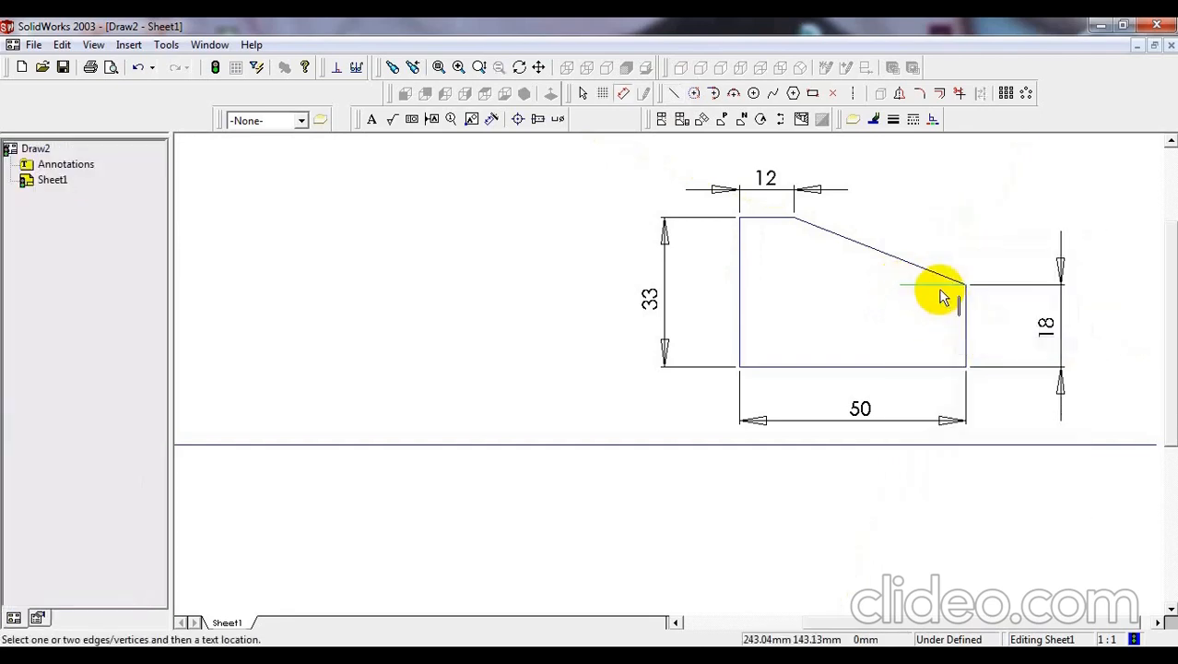
click(936, 285)
click(935, 237)
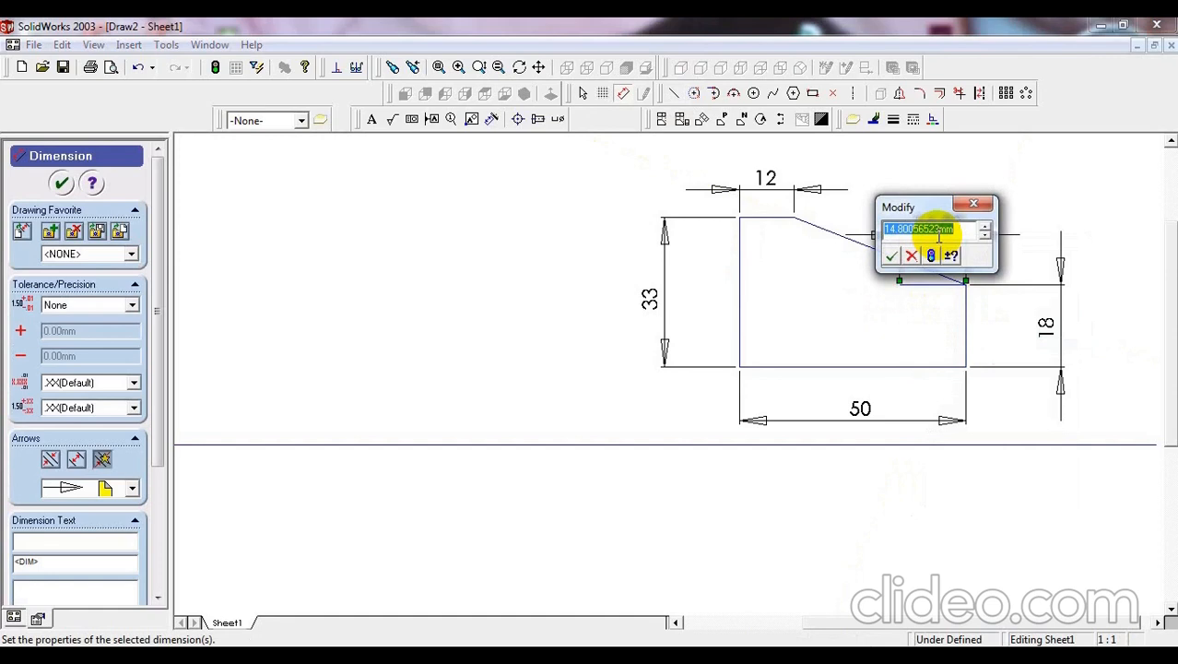
text(12)
key(Return)
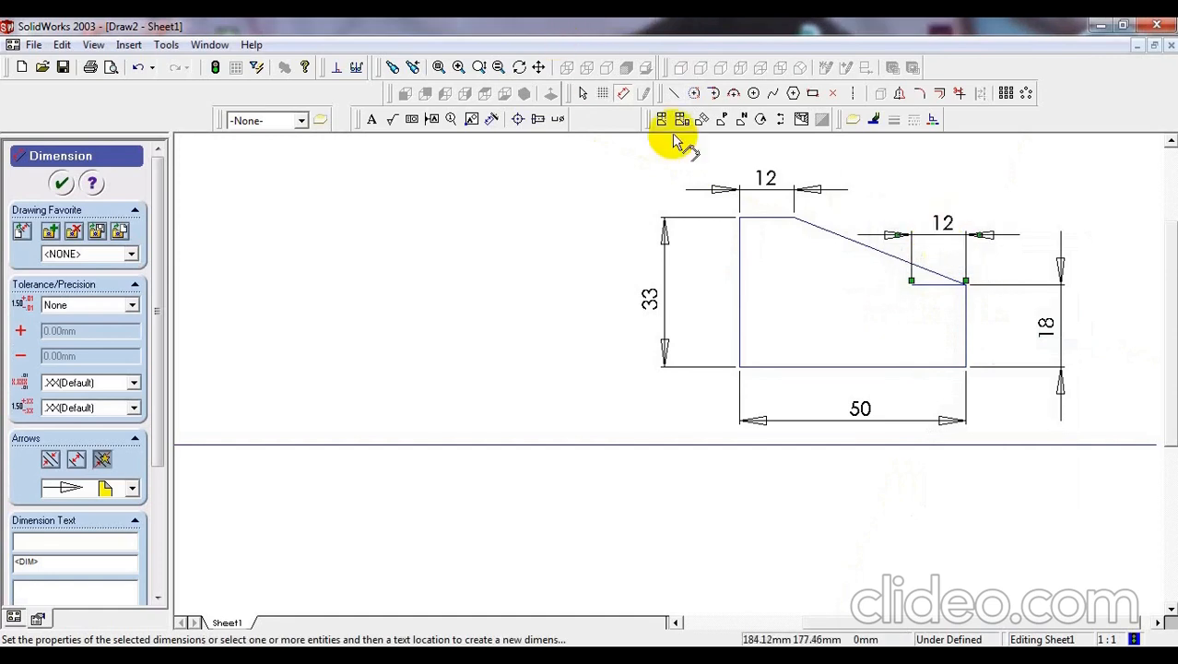
- Sketch a sloping line from the right end of the top edge to the inner end of the 12 mm step line
click(674, 93)
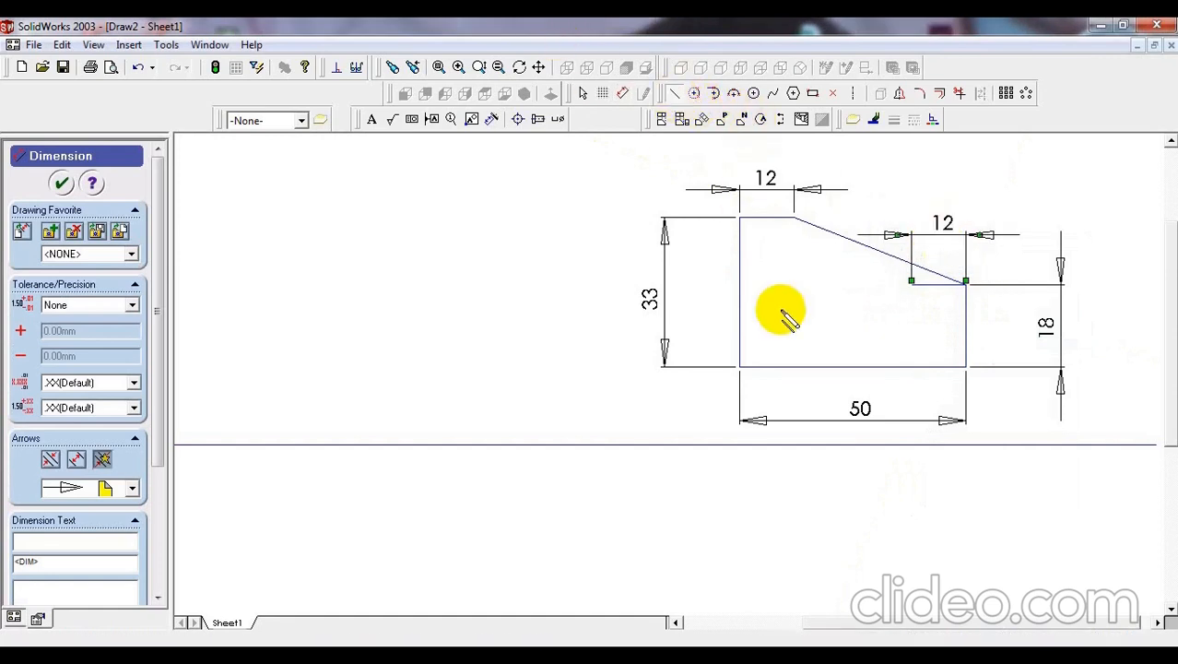
click(795, 218)
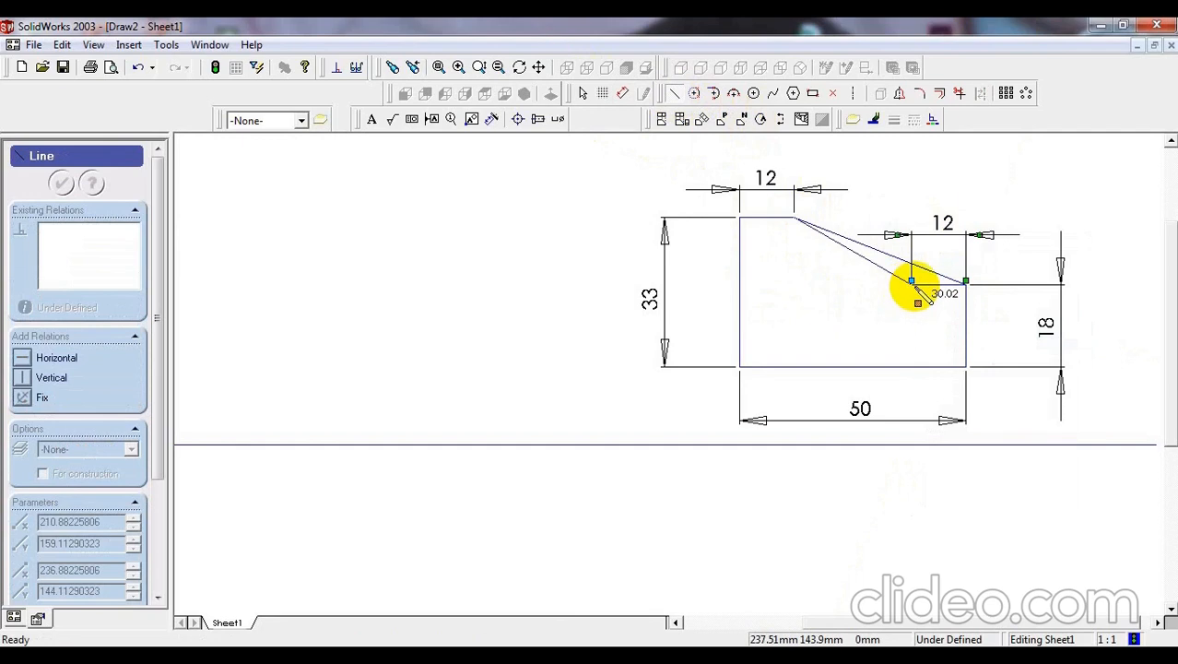
click(911, 281)
right_click(938, 293)
click(959, 303)
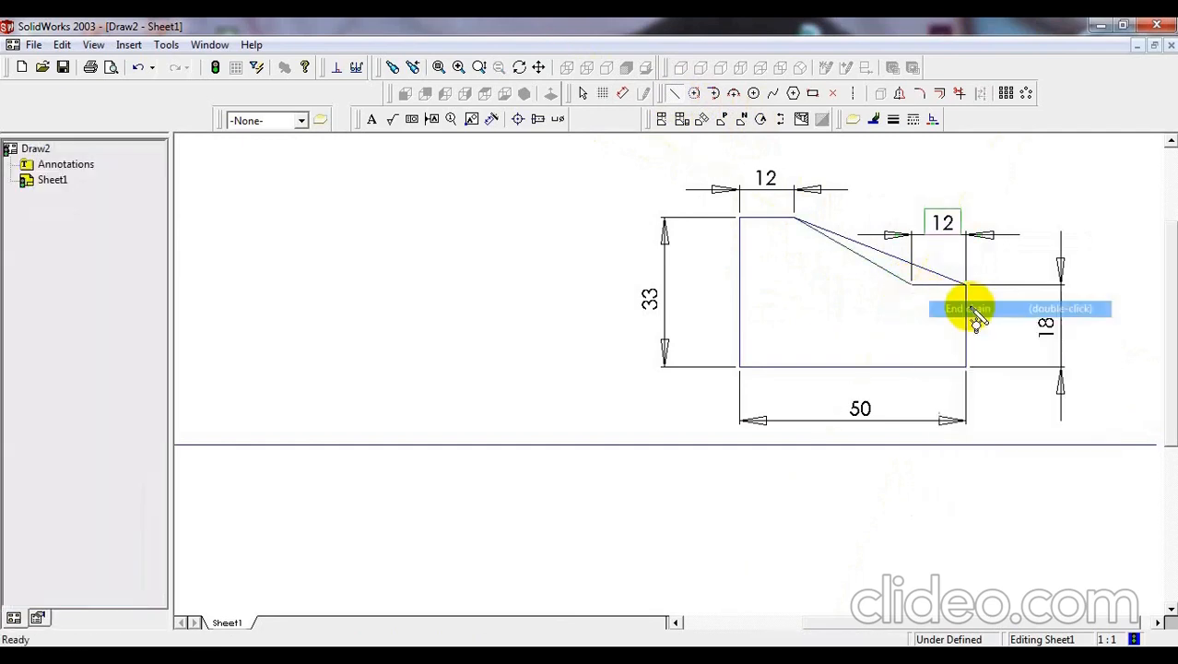
- Delete the original sloping edge running from the top edge to the upper end of the 18 mm edge
scroll(945, 241, down, 4)
right_click(1031, 206)
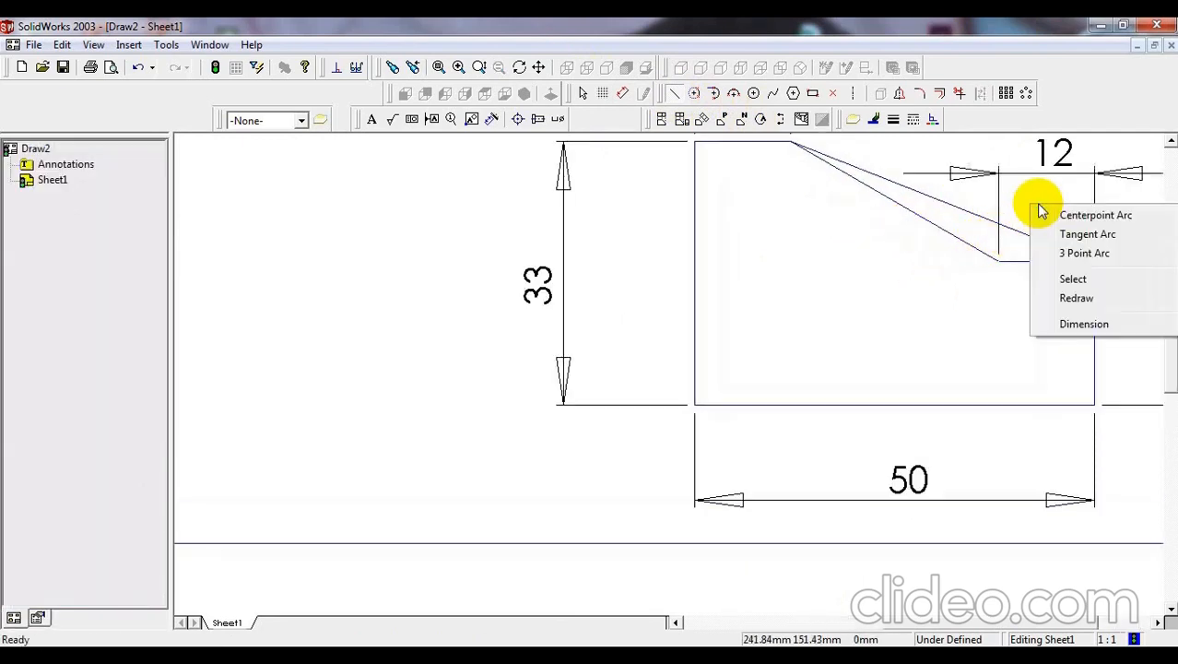
click(1074, 279)
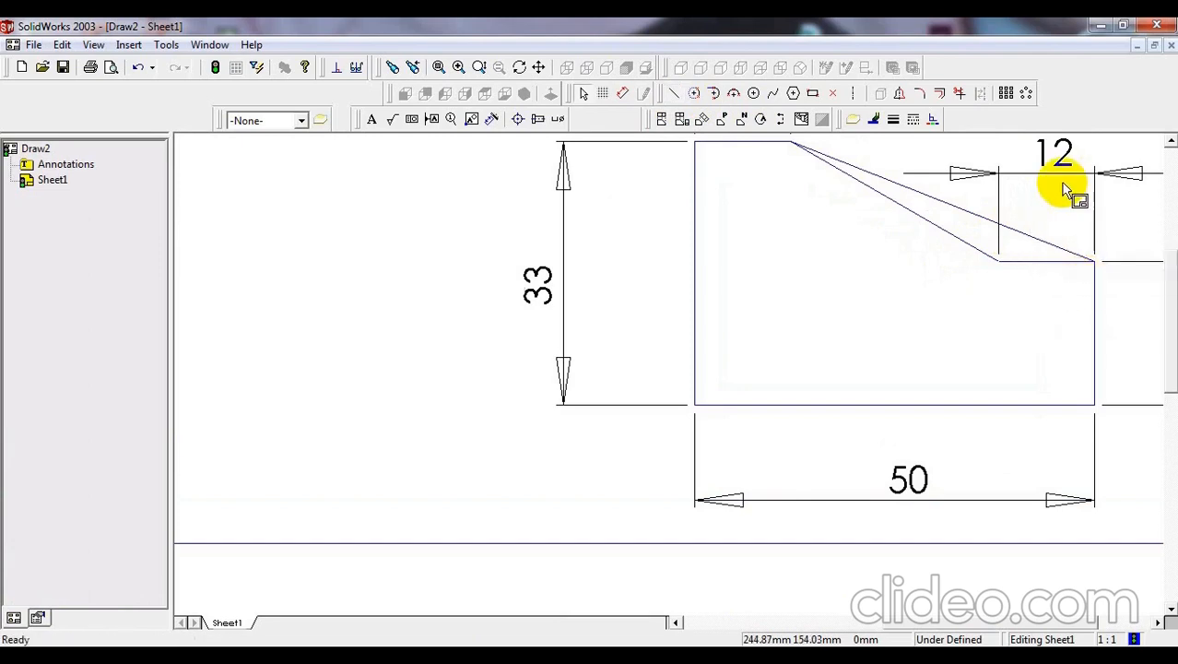
scroll(1039, 214, up, 2)
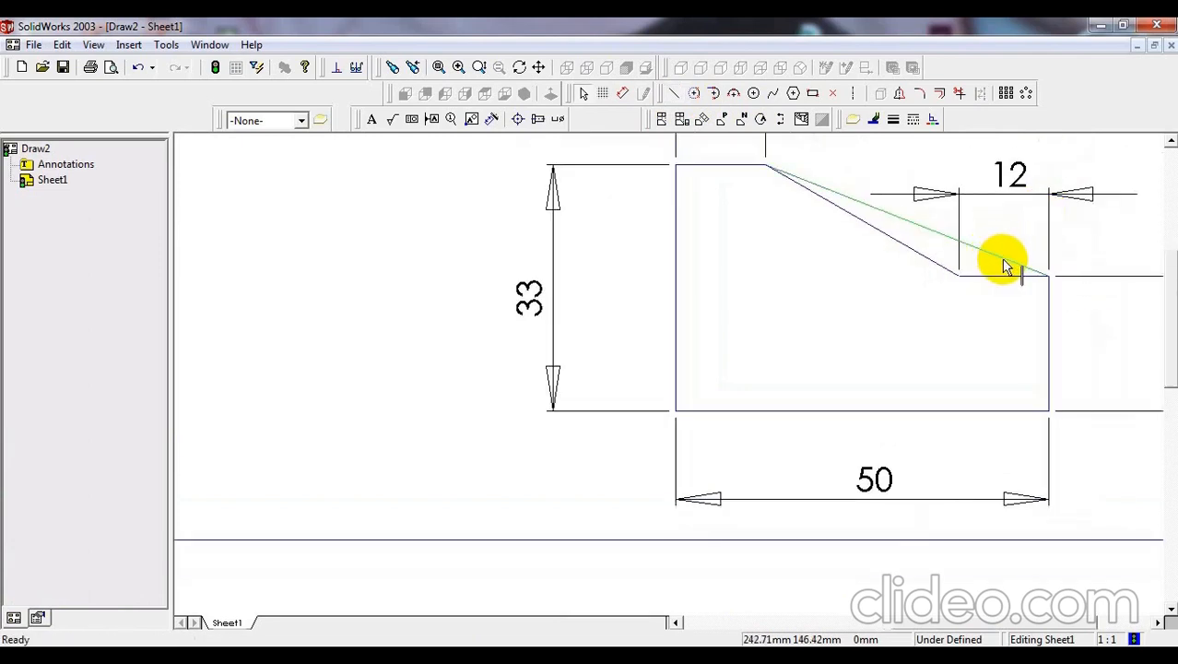
click(1011, 266)
key(Delete)
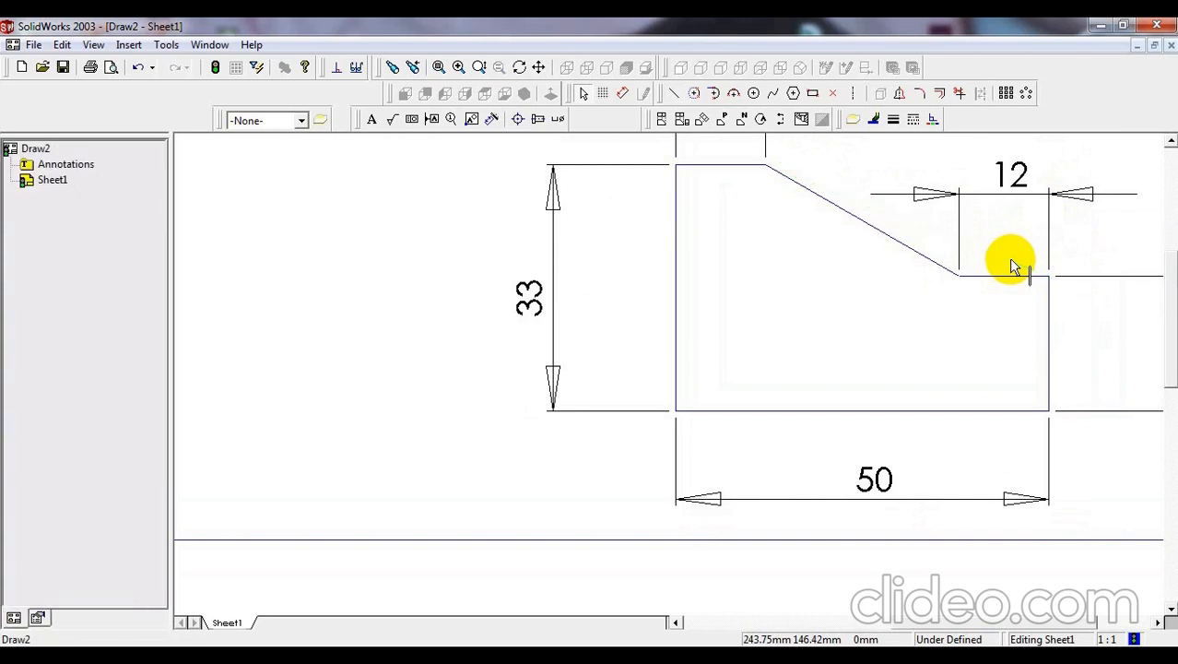
- Sketch a diagonal line from the inner end of the 12 mm step line to the lower-right corner of the front view
click(675, 97)
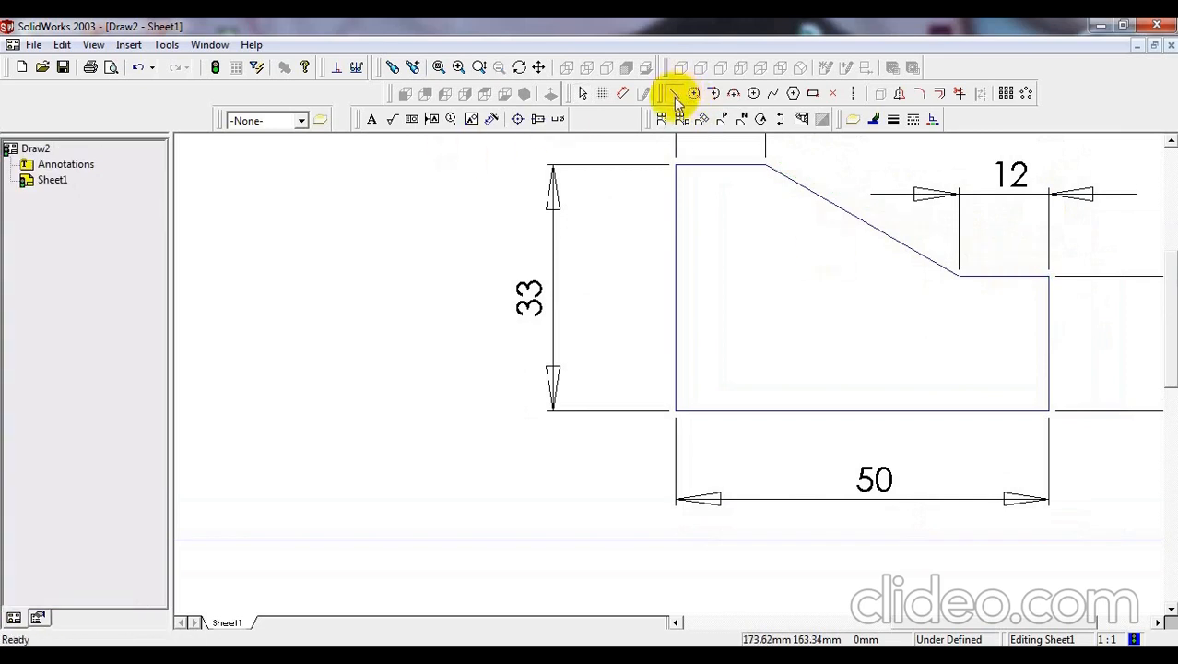
click(960, 277)
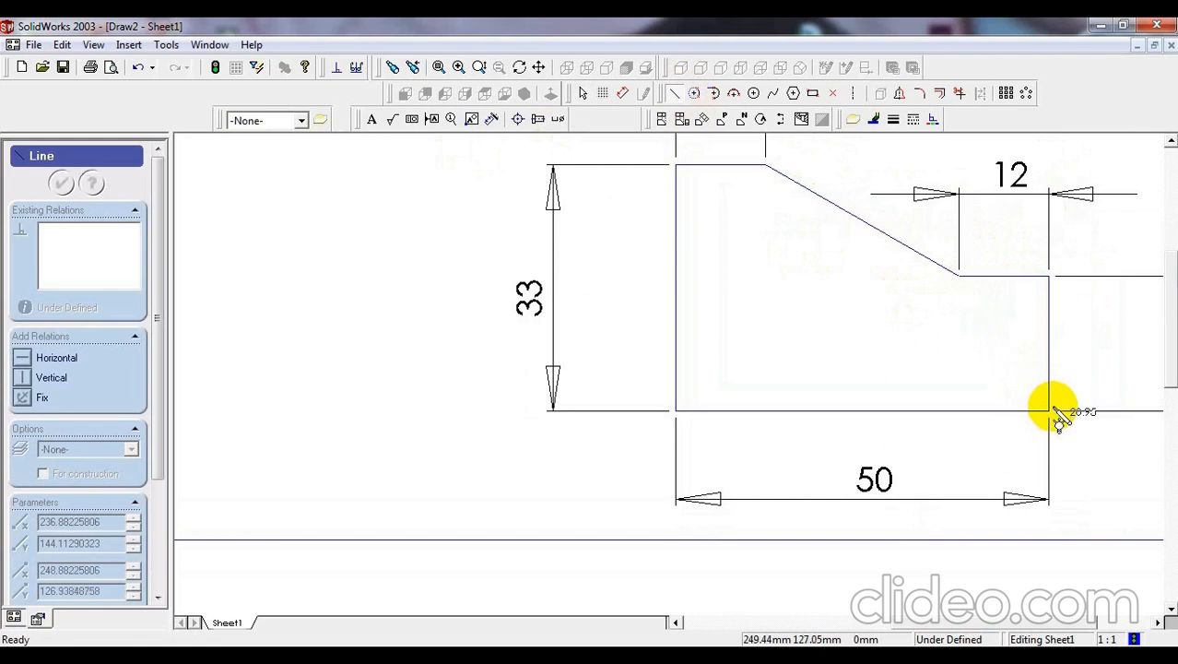
click(1050, 412)
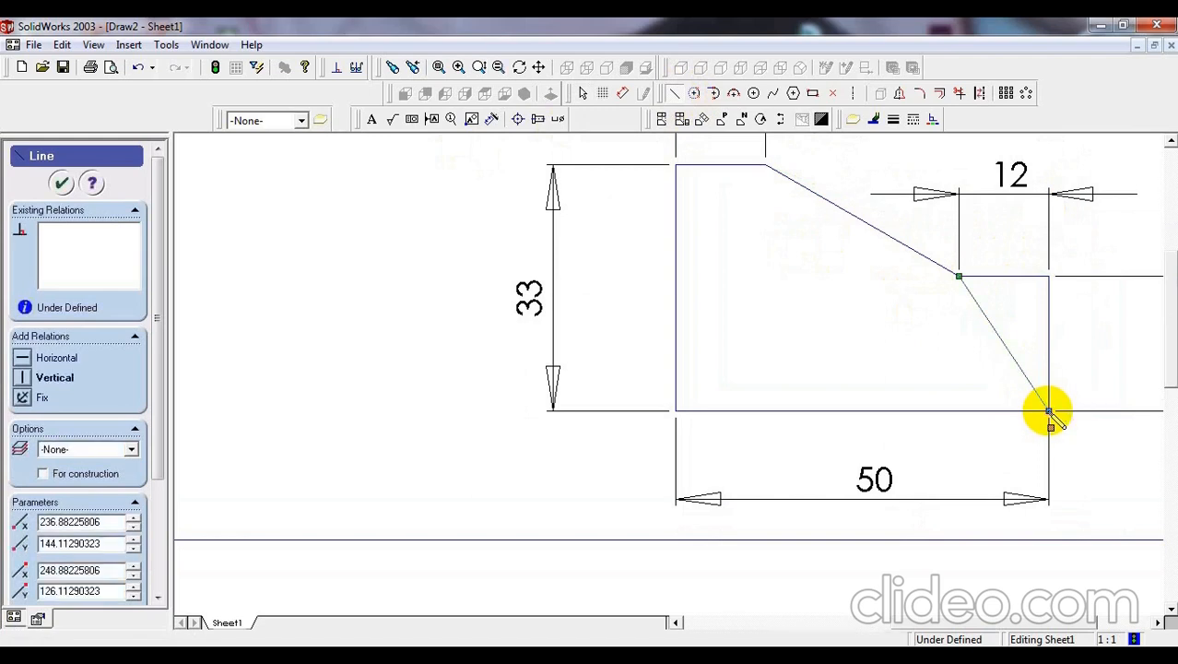
right_click(1049, 413)
click(1028, 420)
scroll(994, 263, down, 1)
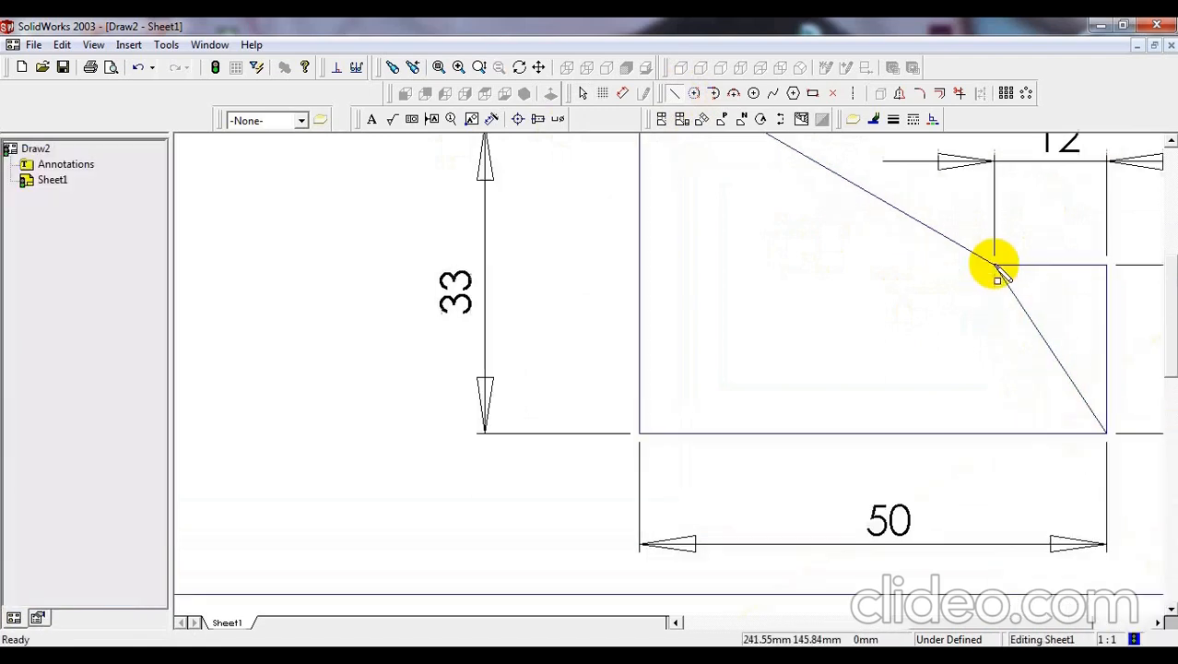
scroll(1062, 285, up, 3)
right_click(996, 218)
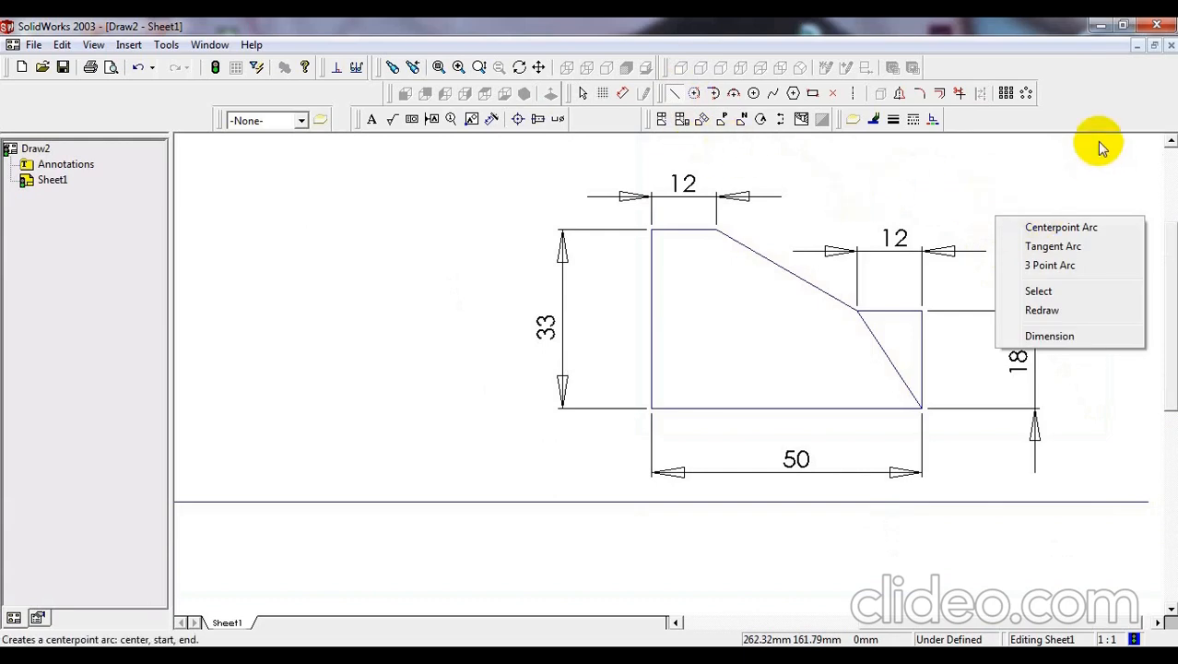
click(1079, 162)
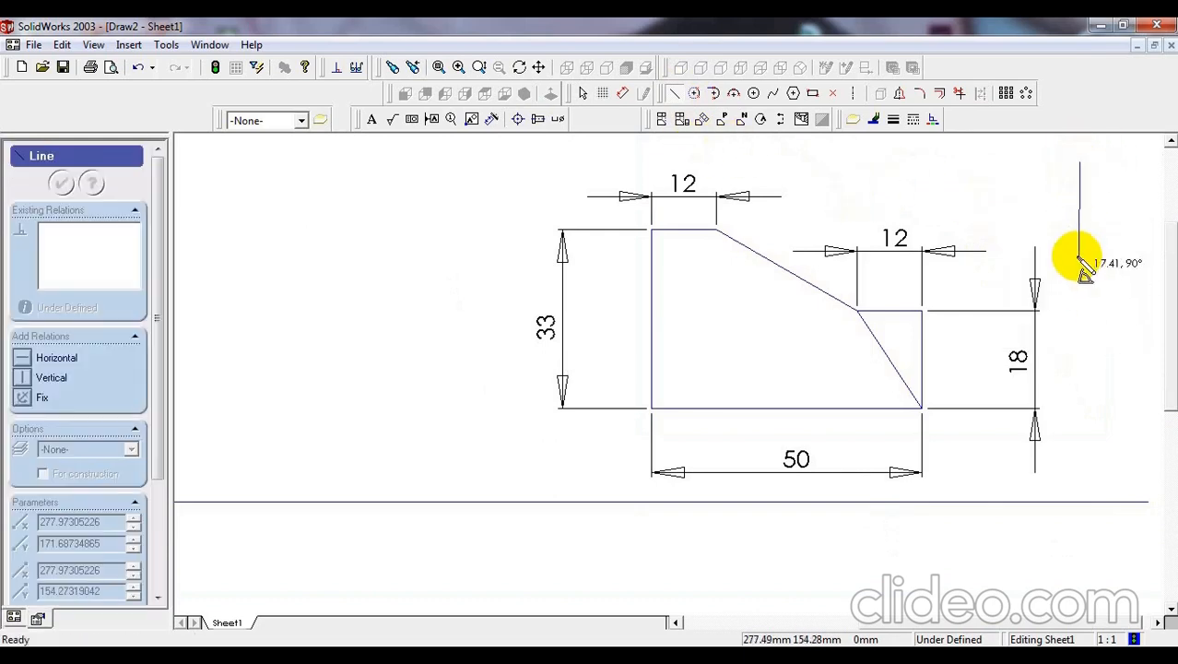
key(Escape)
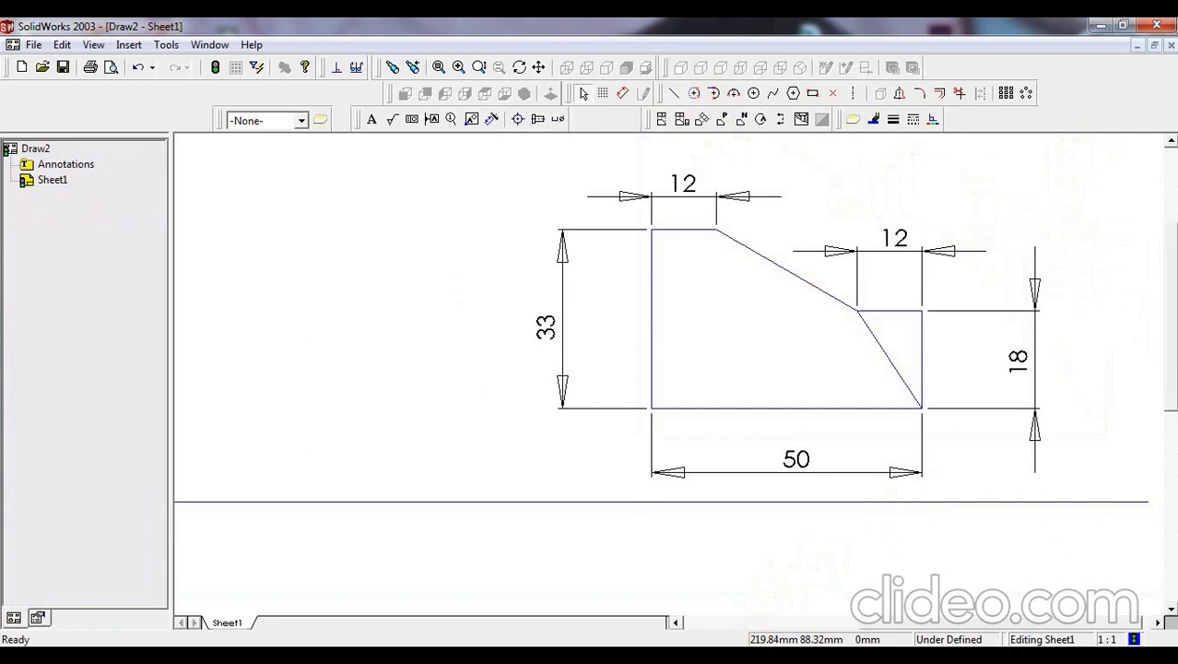
- Consult the isometric reference image in Picasa Photo Viewer and move its window aside
click(718, 659)
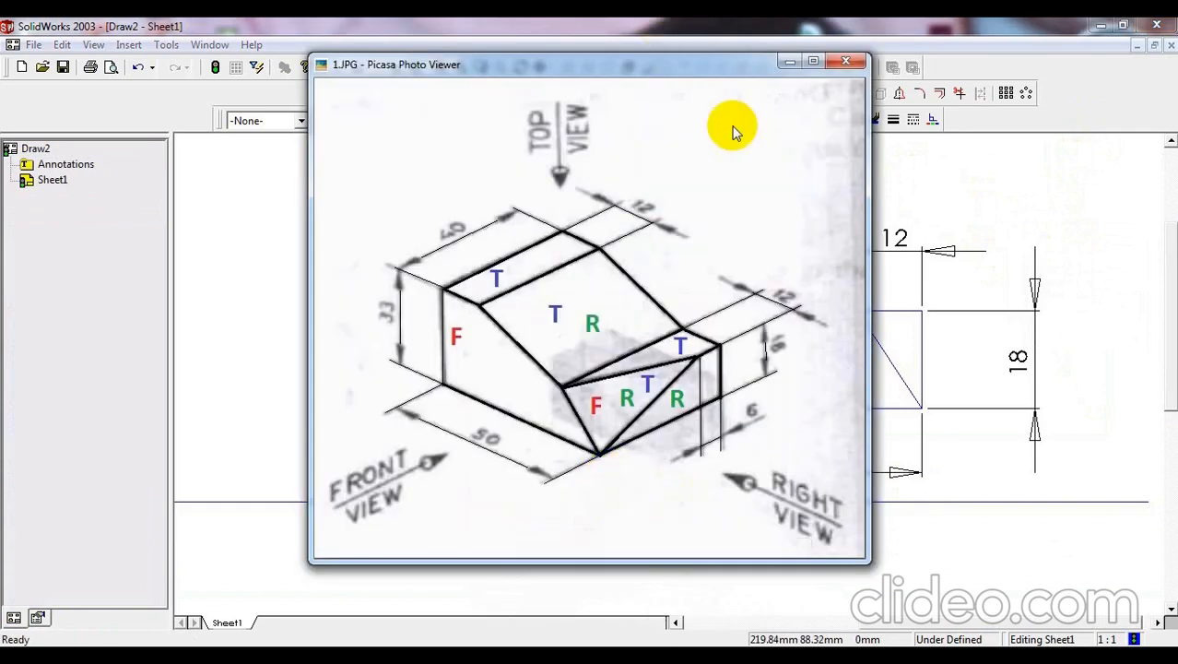
drag(714, 81, 491, 108)
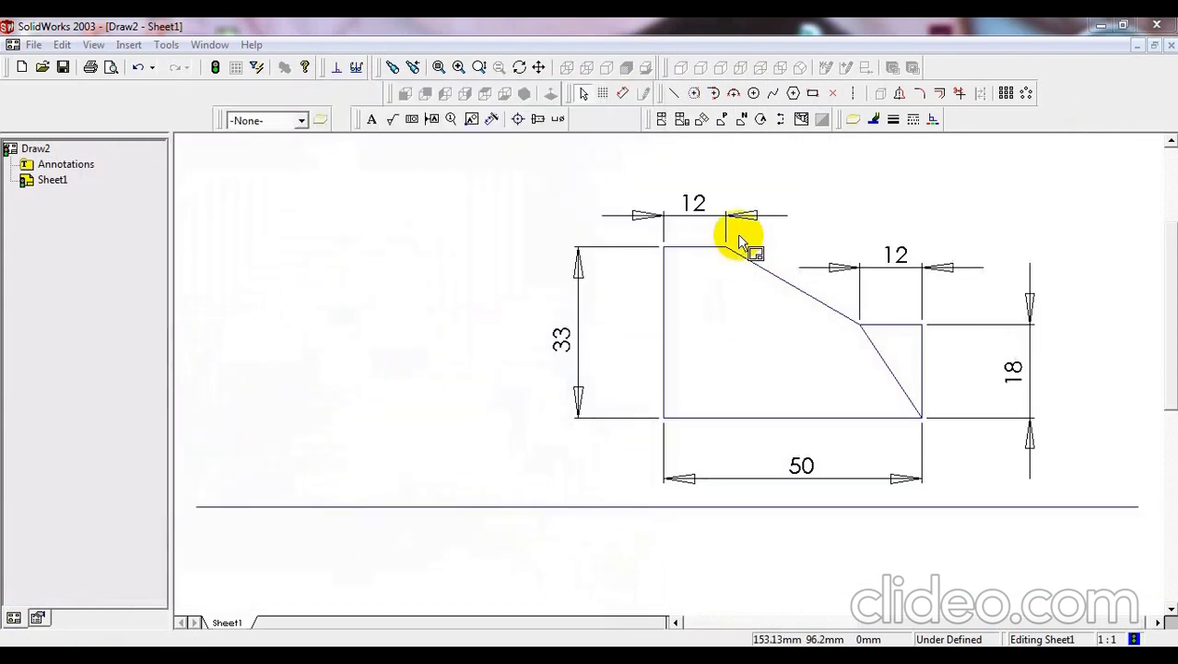
- Select the whole front view and apply a thicker line weight to its outline and inner diagonal
mouse_move(994, 481)
mouse_down()
mouse_move(712, 269)
mouse_move(516, 179)
mouse_up()
click(893, 119)
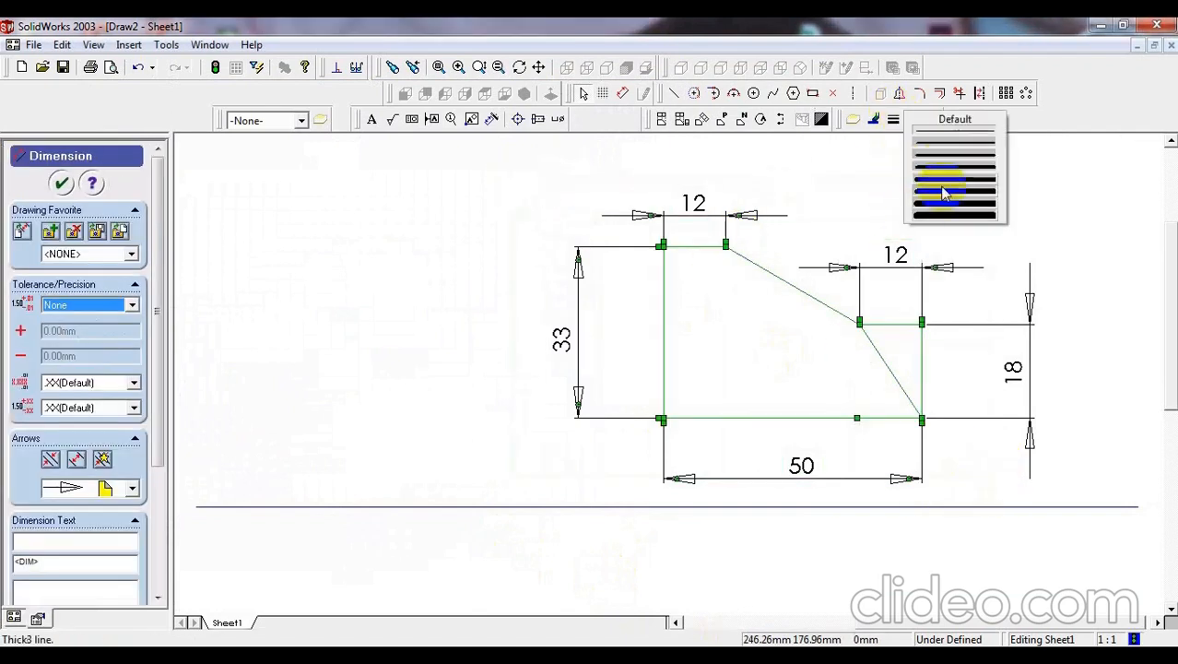
click(952, 163)
click(1025, 247)
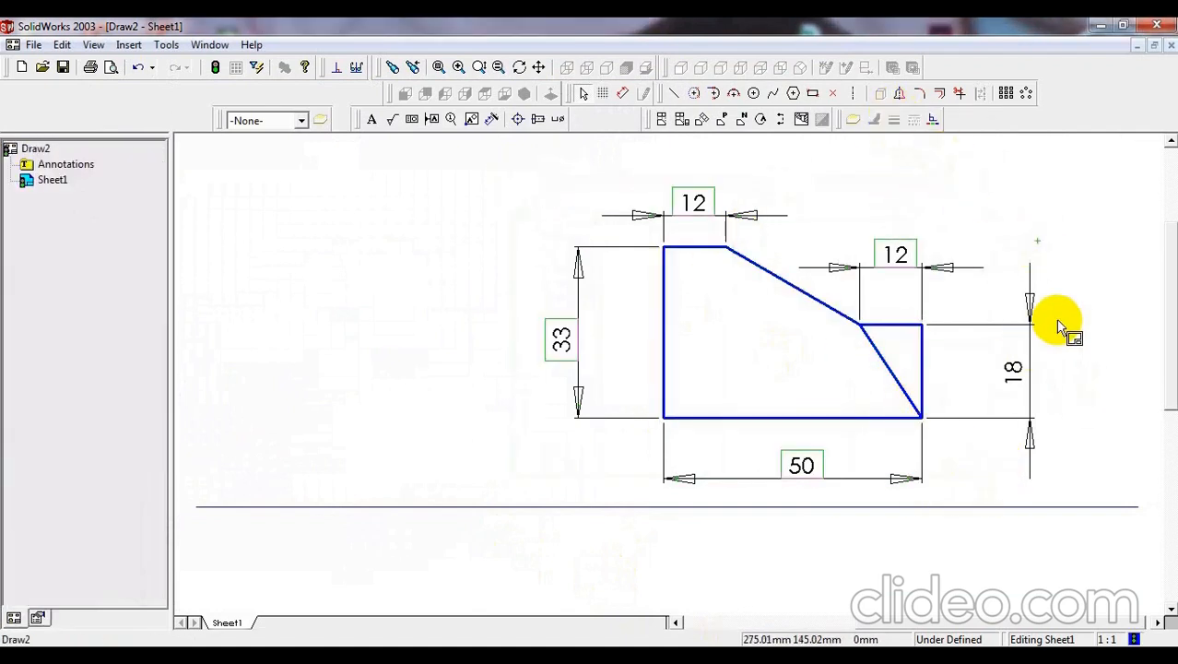
- Go to the empty area below the horizontal divider line and examine the top-view faces in the isometric reference image
scroll(901, 426, down, 1)
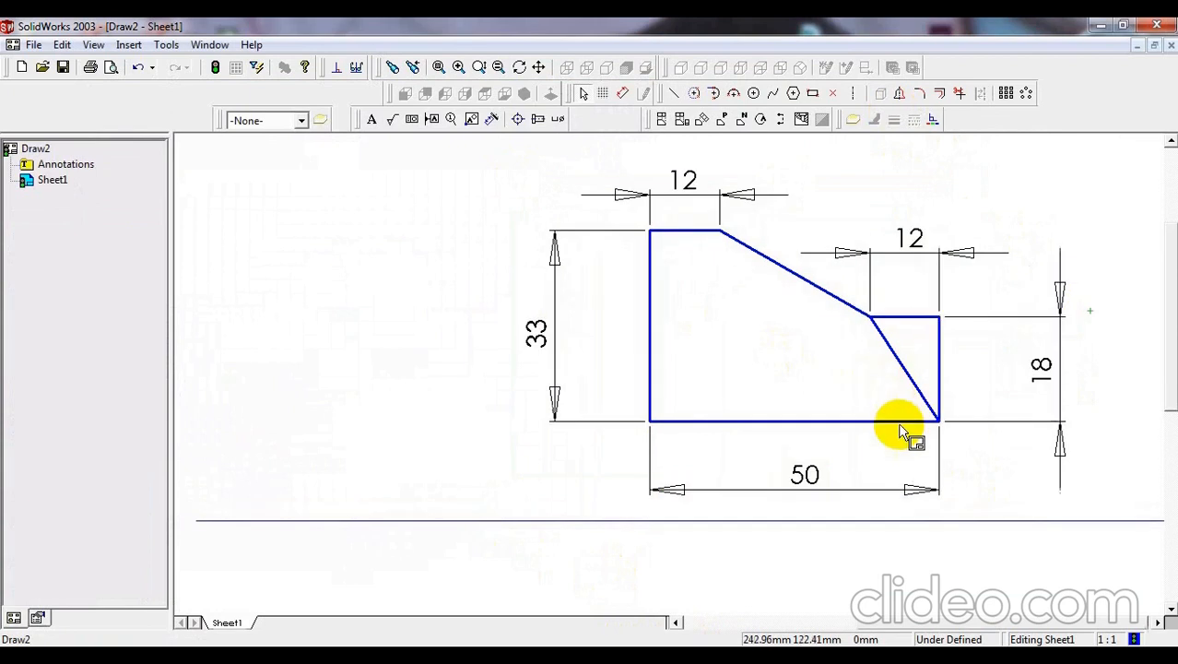
scroll(920, 495, up, 6)
scroll(773, 538, down, 2)
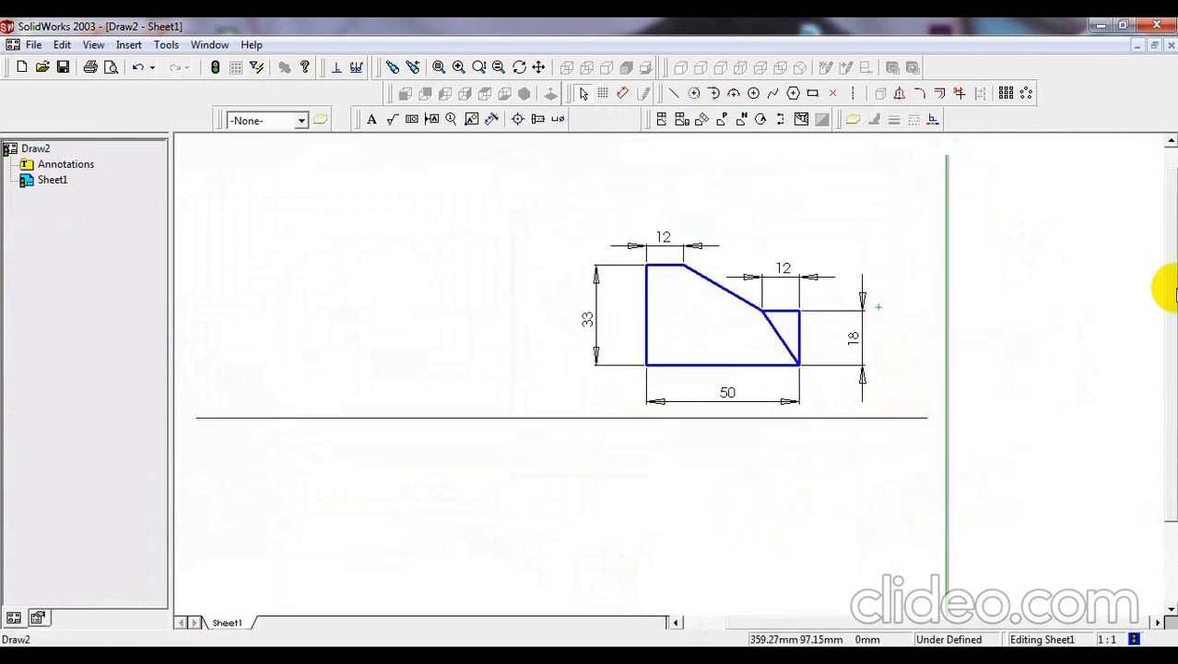
drag(1163, 289, 1163, 408)
key(alt+Tab)
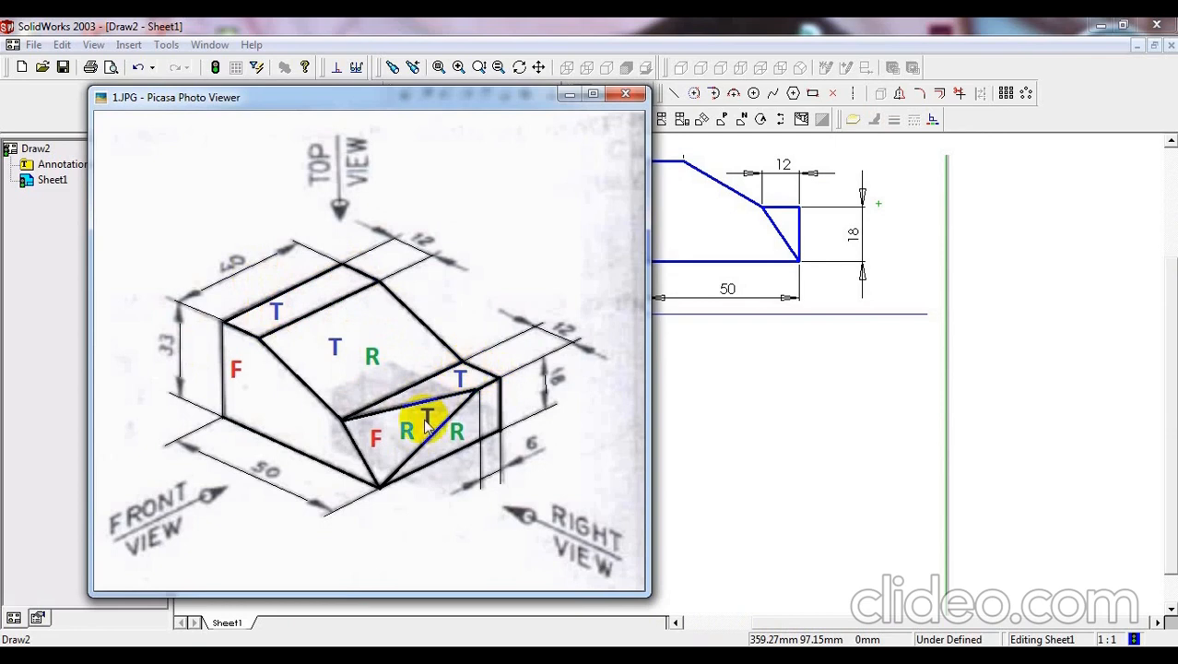
click(758, 387)
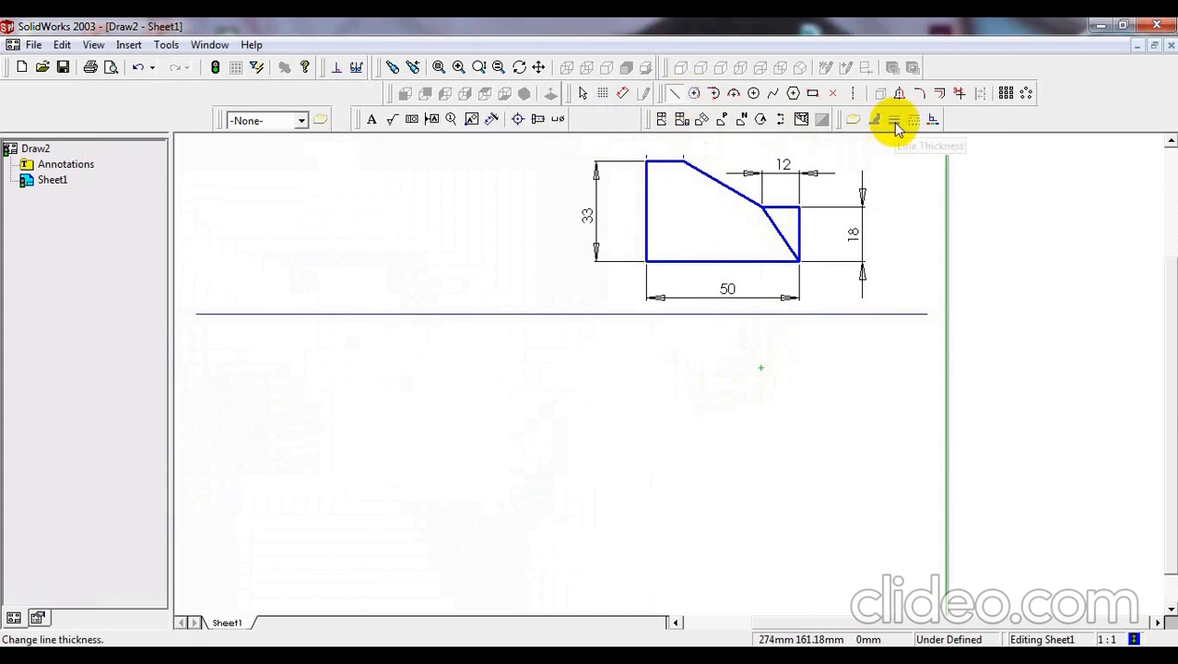
- Choose a thin line weight and sketch a vertical projection line about 101 mm long downward from the front view's lower-left corner
click(675, 94)
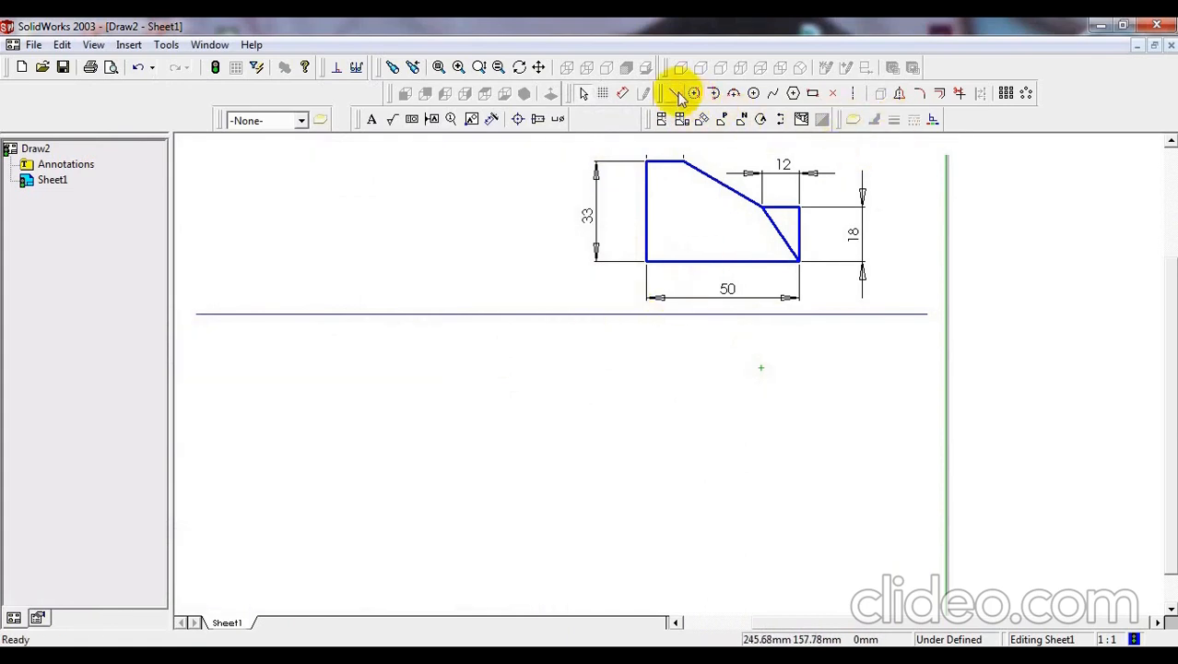
click(985, 290)
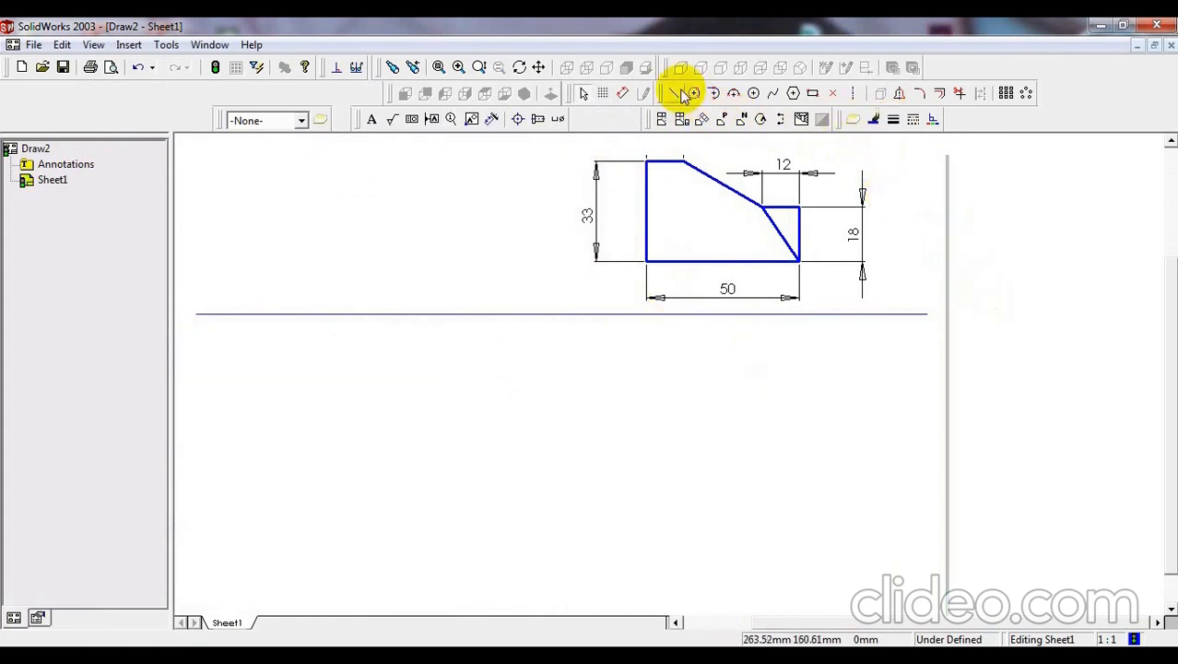
click(892, 119)
click(927, 130)
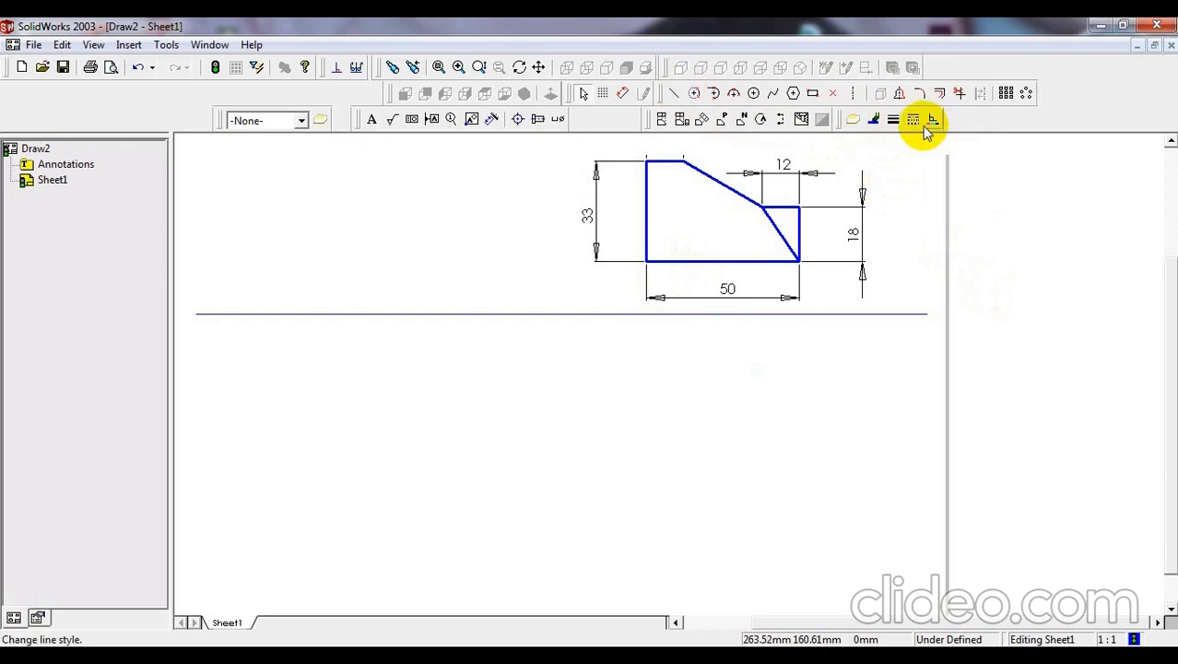
click(895, 121)
click(673, 95)
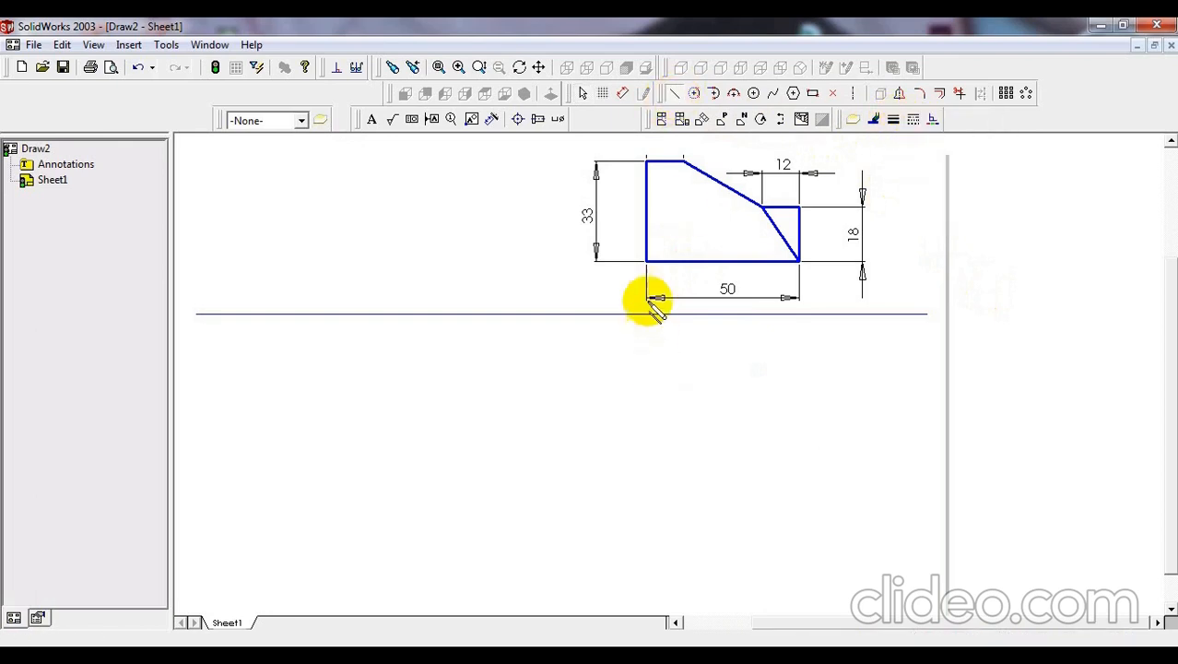
click(646, 263)
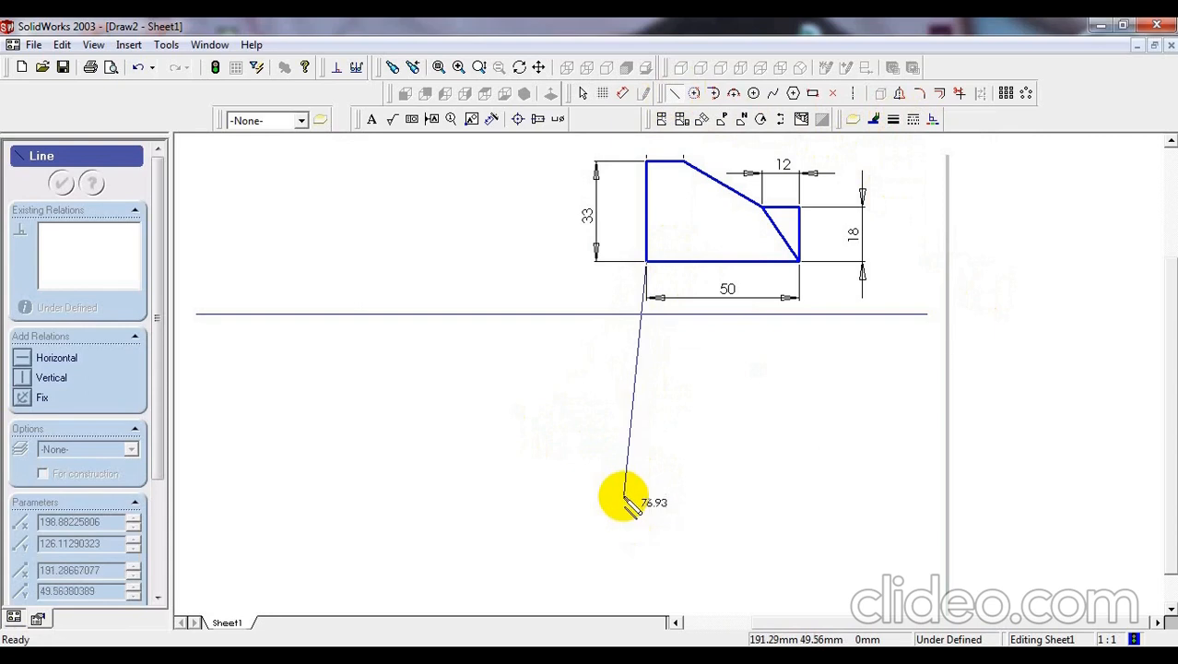
click(646, 570)
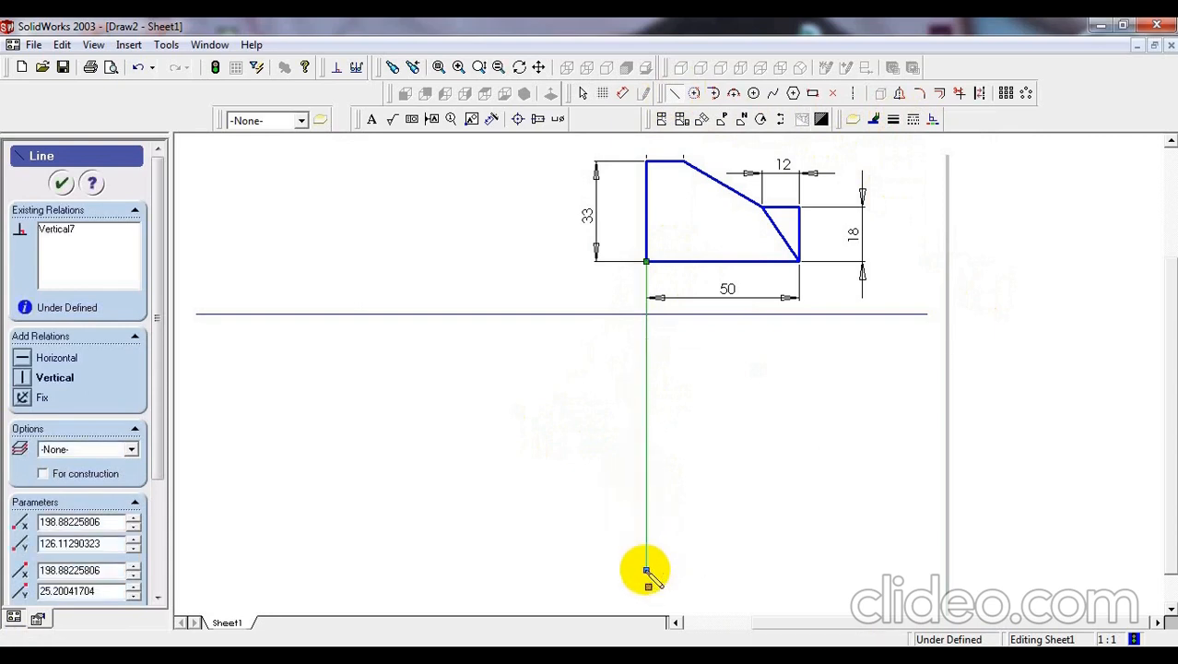
right_click(646, 569)
click(706, 350)
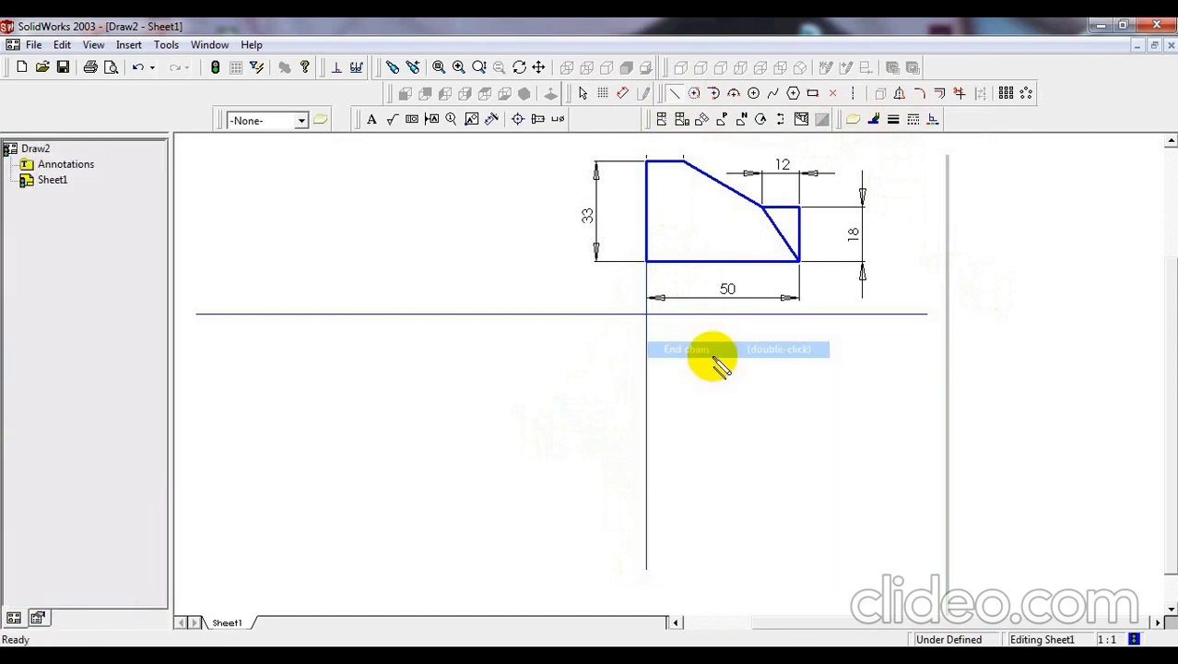
right_click(747, 366)
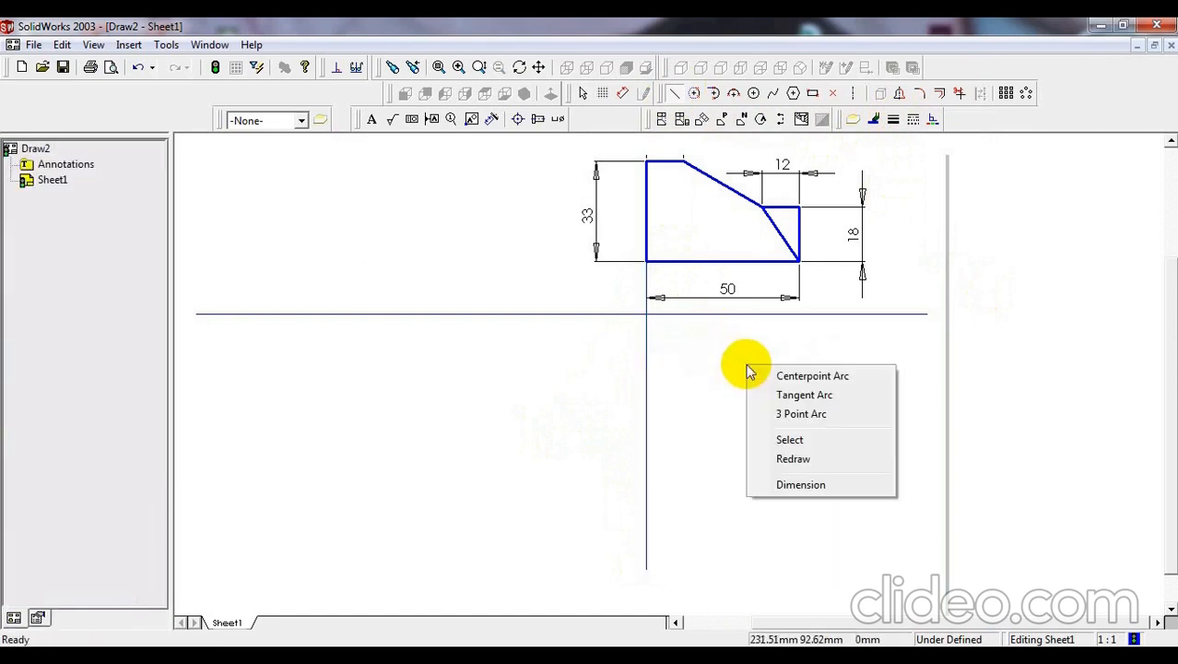
click(818, 443)
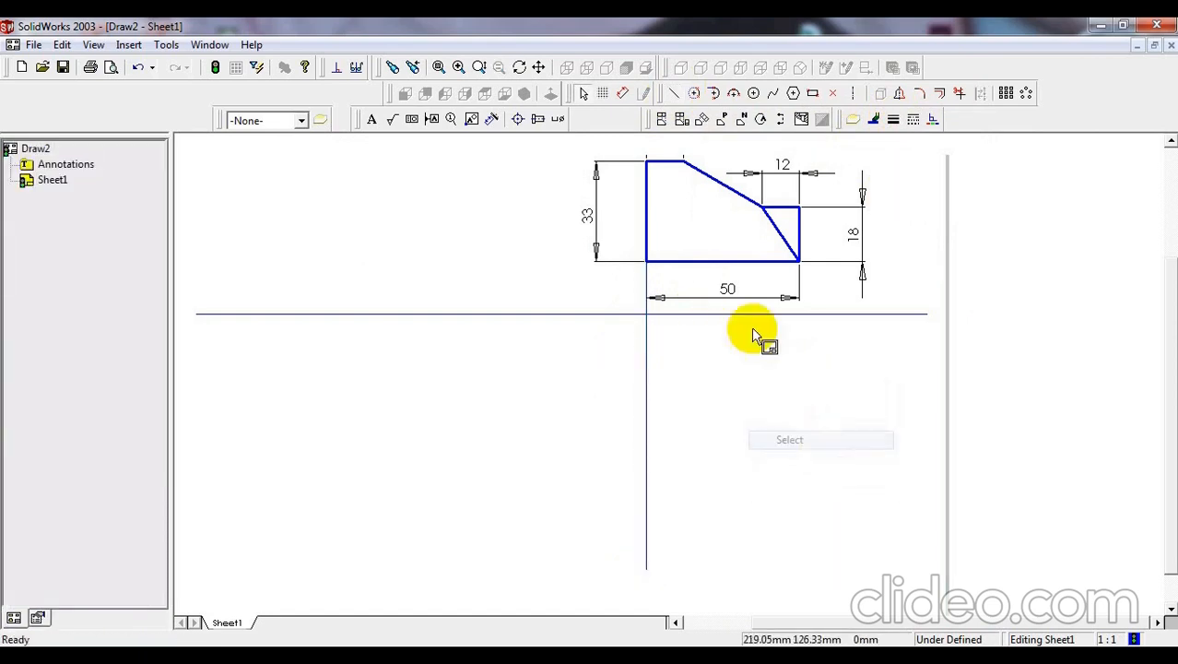
- Sketch vertical projection lines downward from the front view's lower-right corner and the inner end of the 12 mm step line
click(799, 262)
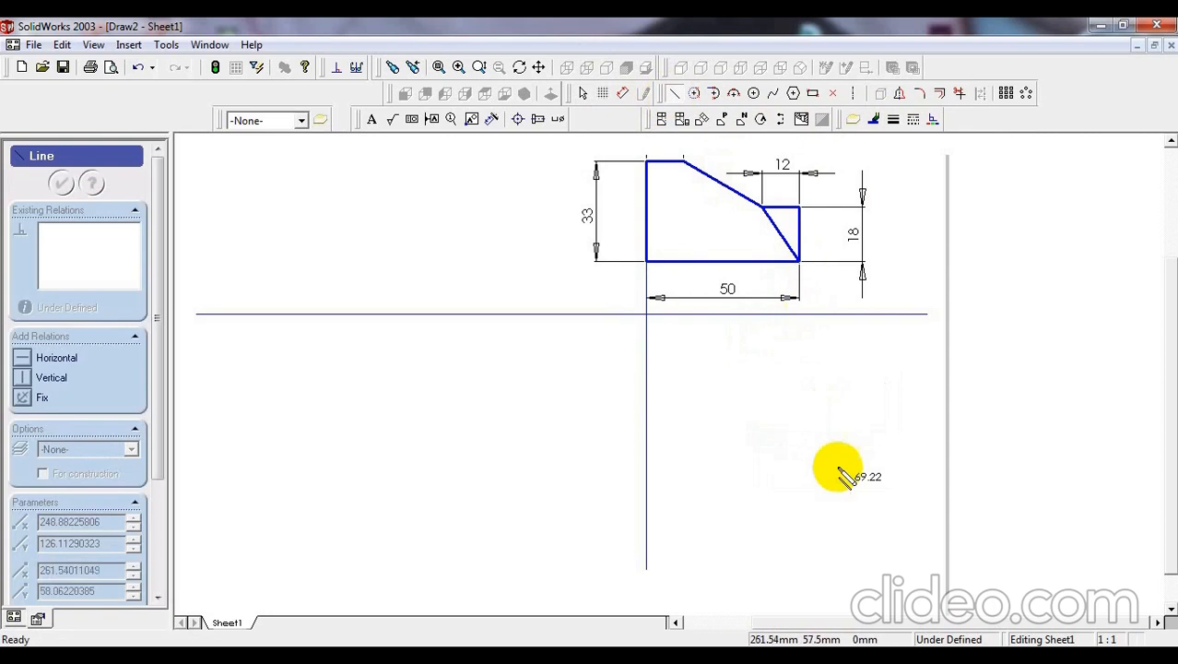
click(799, 569)
right_click(799, 568)
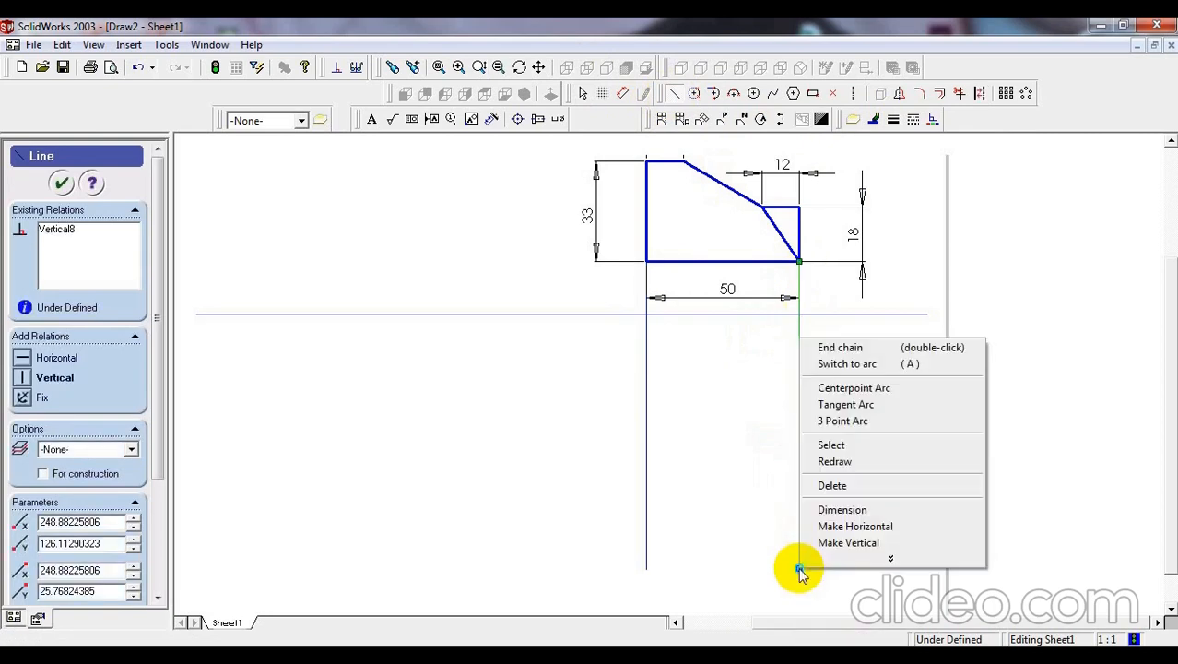
click(841, 353)
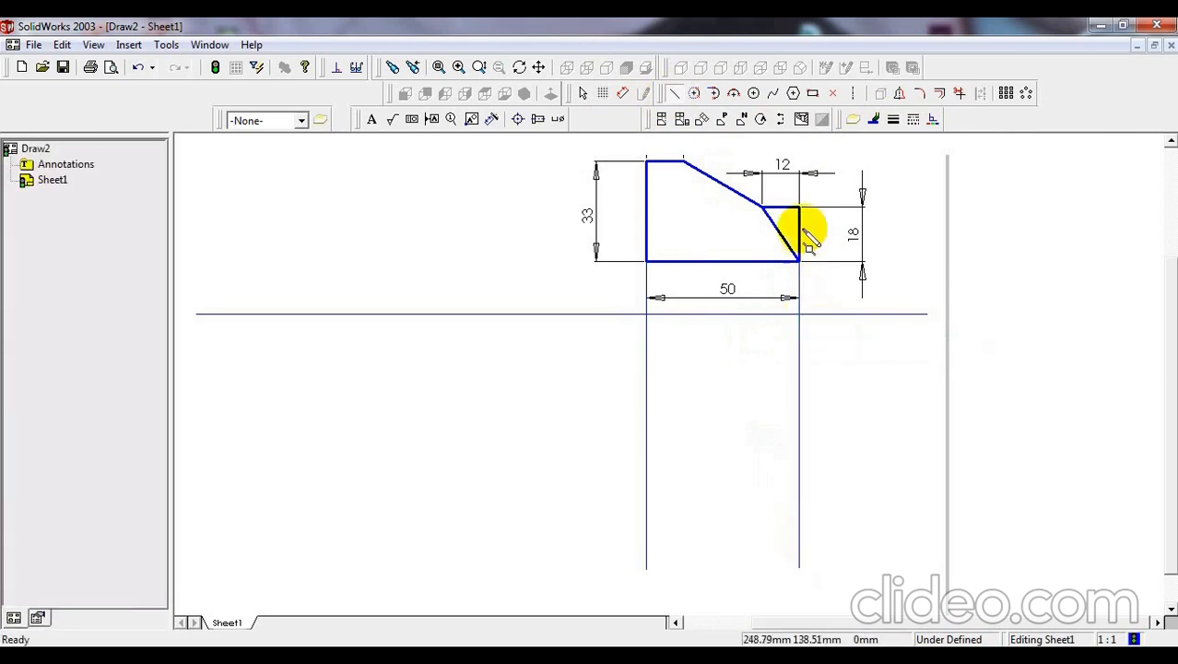
click(764, 208)
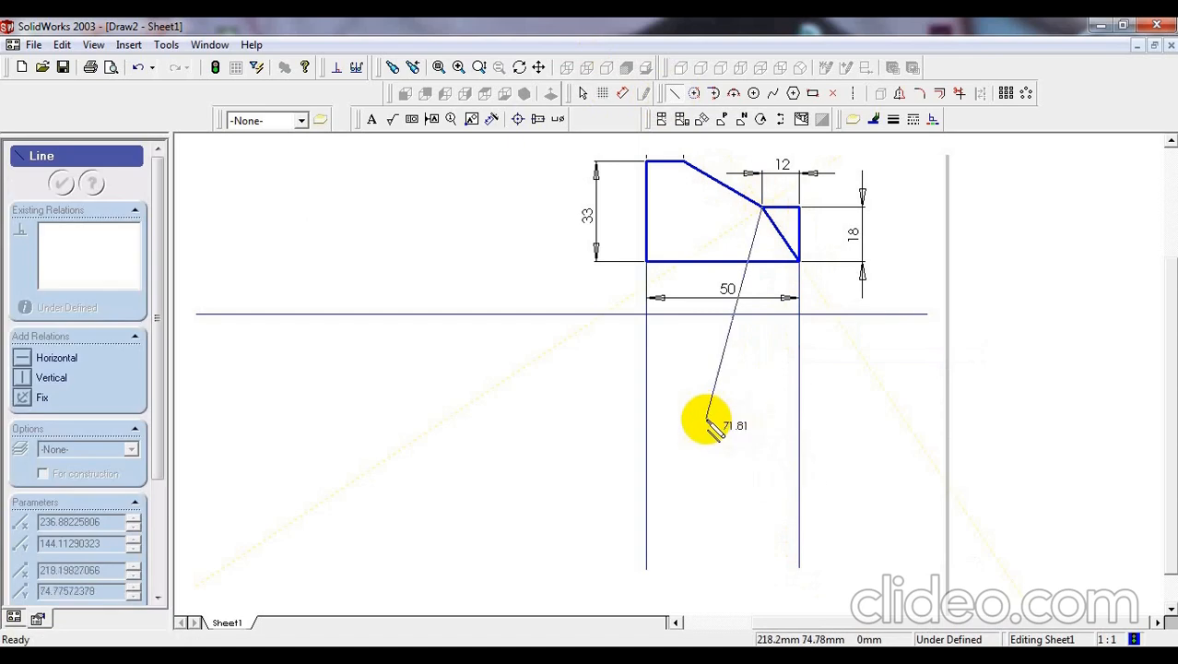
click(764, 568)
right_click(763, 568)
click(811, 344)
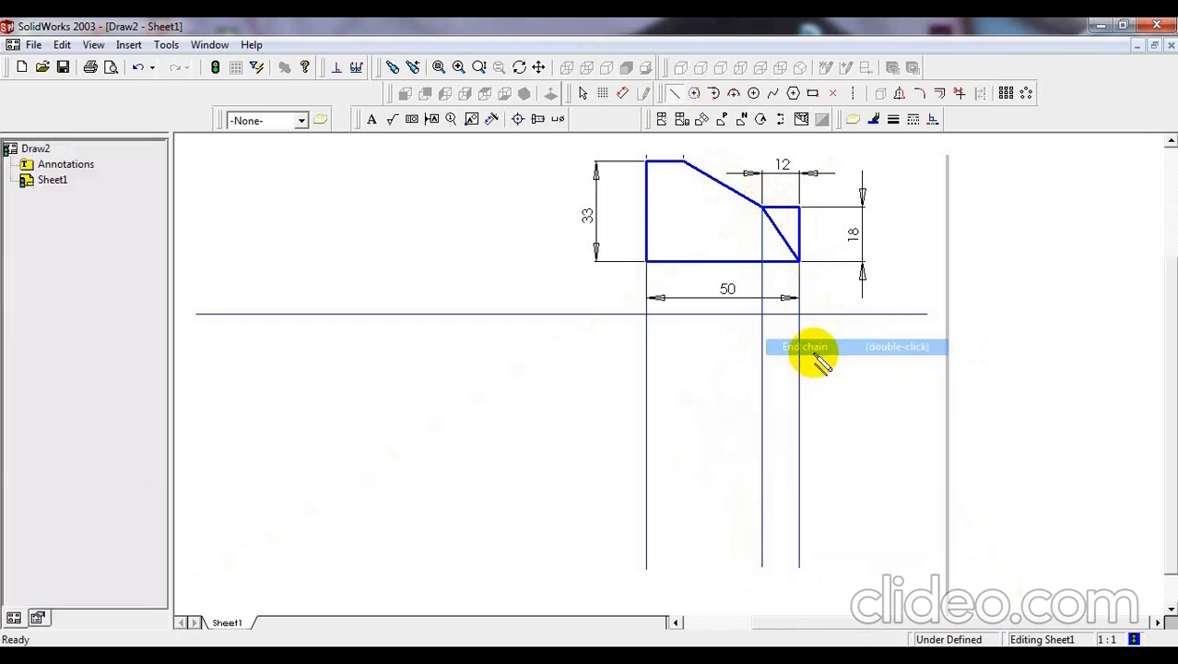
- Sketch the top view's closed rectangle with thick lines, about 50 by 41 mm, between the outer projection lines below the divider
click(892, 119)
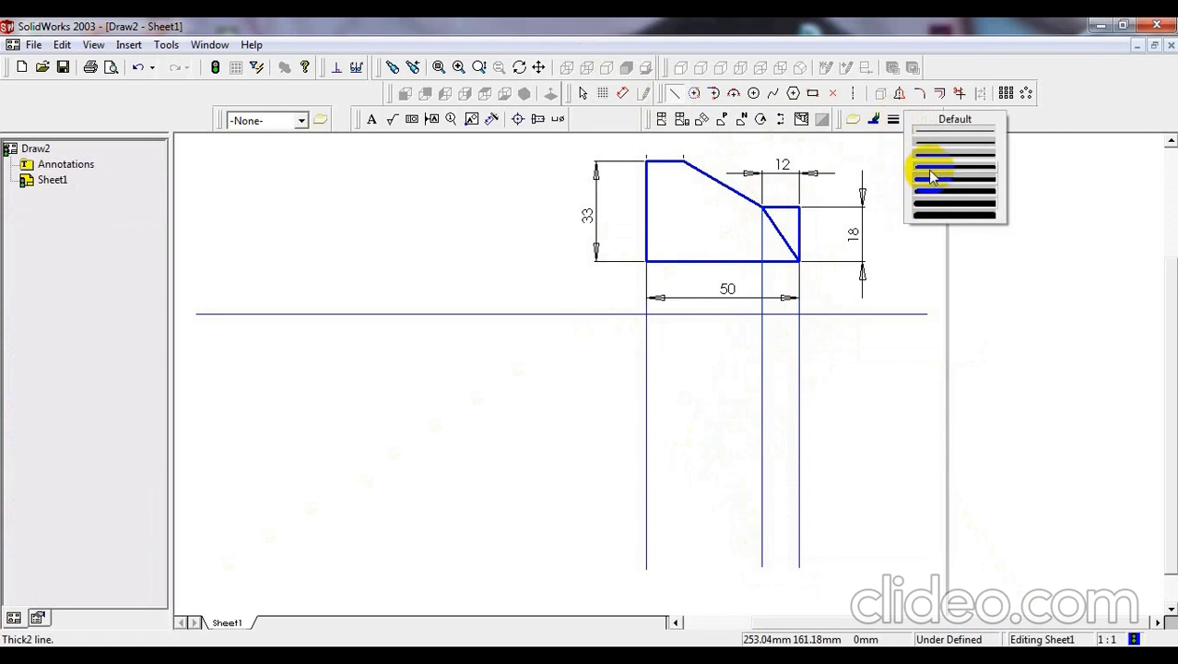
click(929, 157)
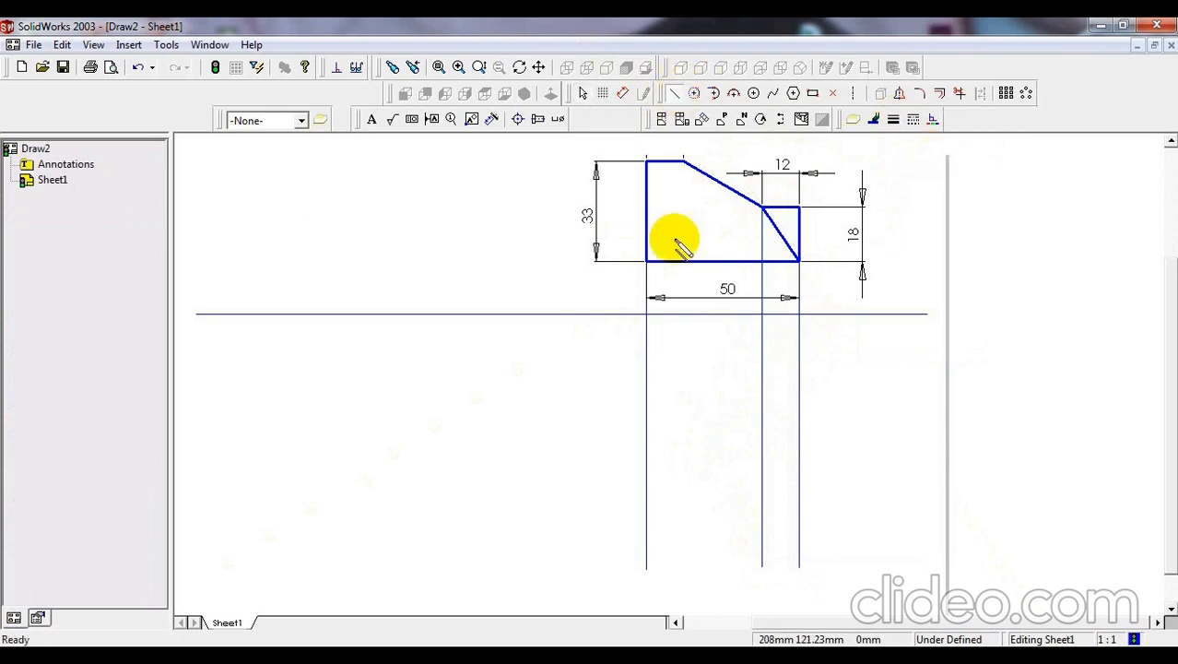
click(647, 365)
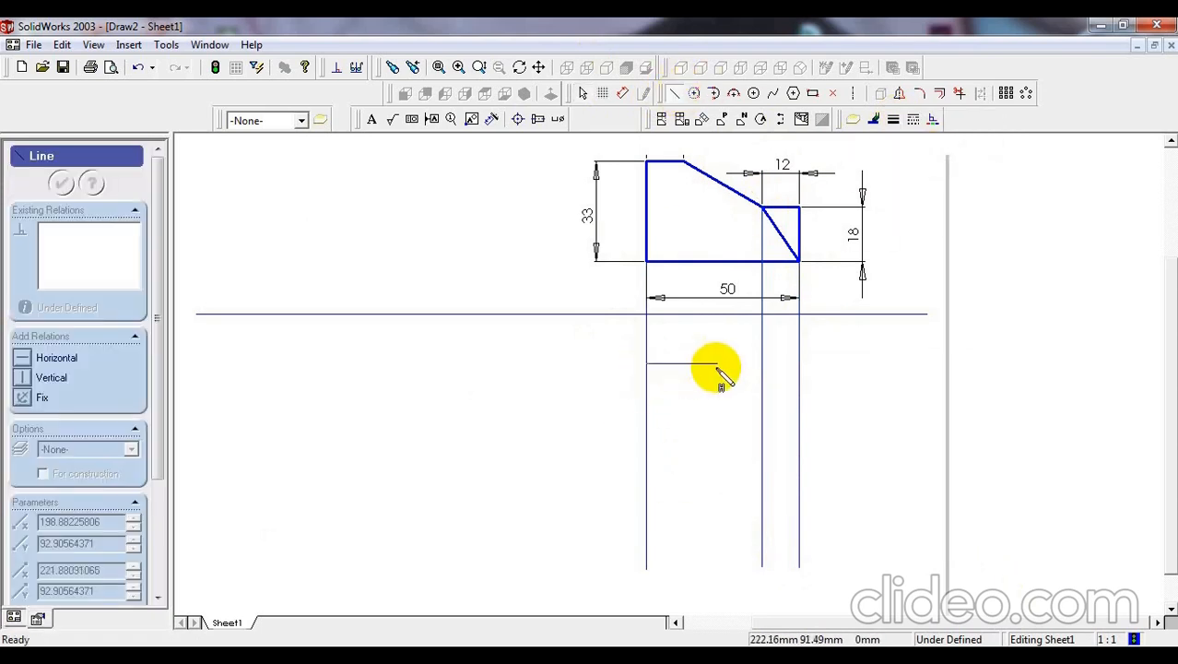
click(799, 365)
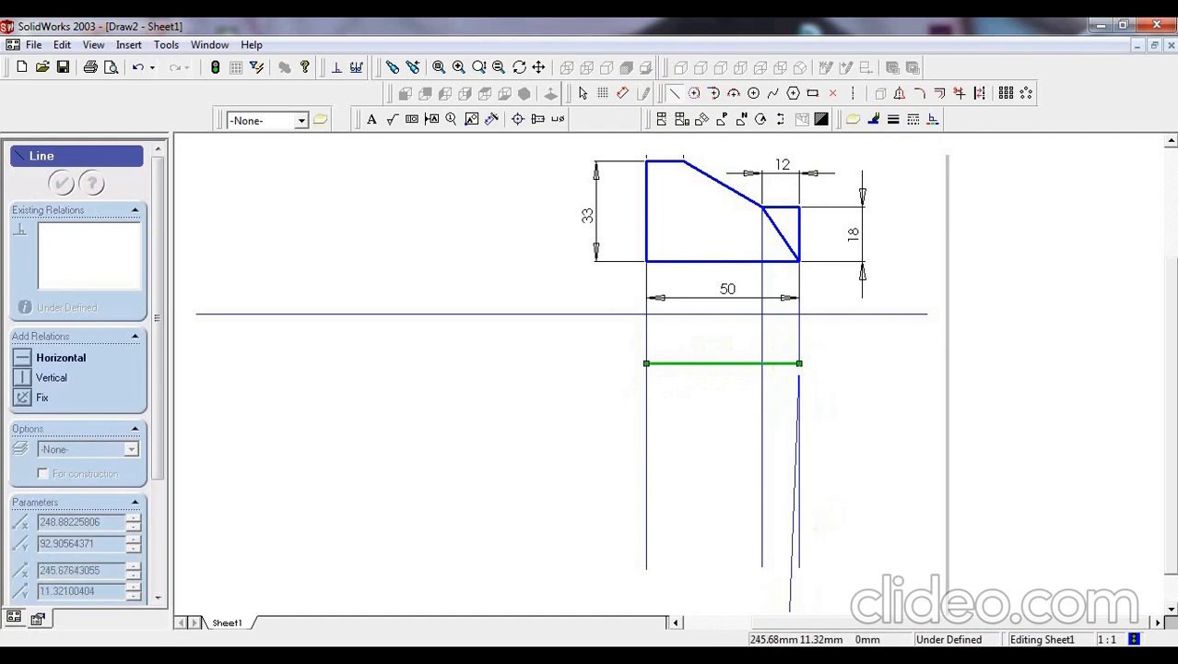
key(alt+Tab)
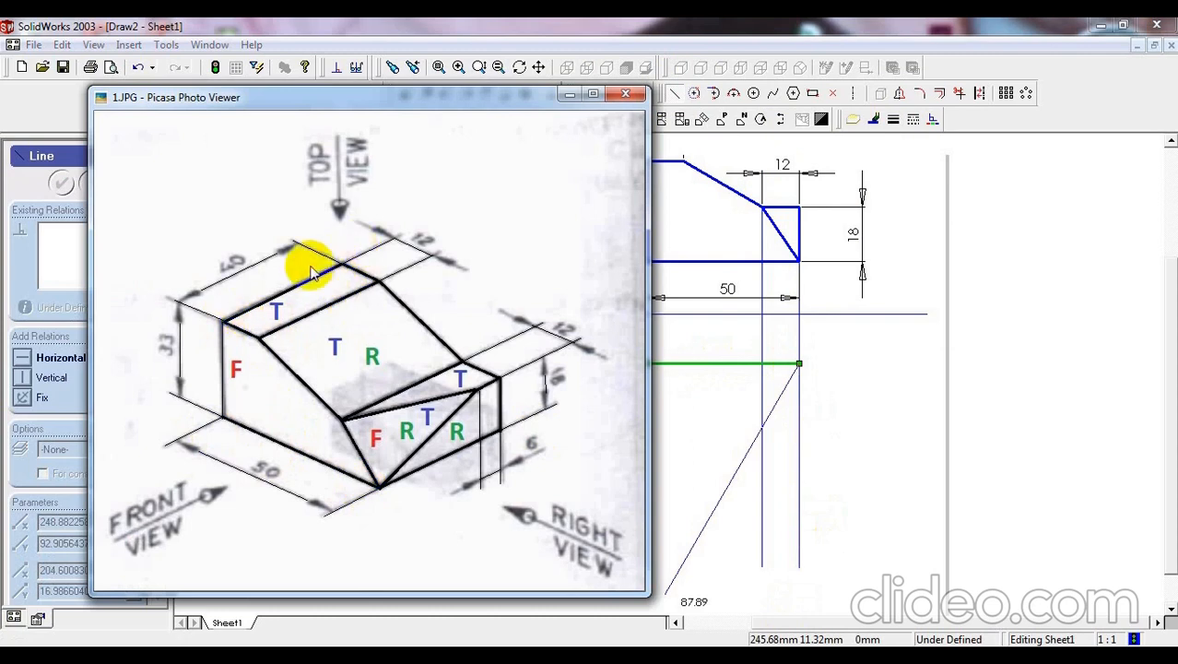
click(569, 94)
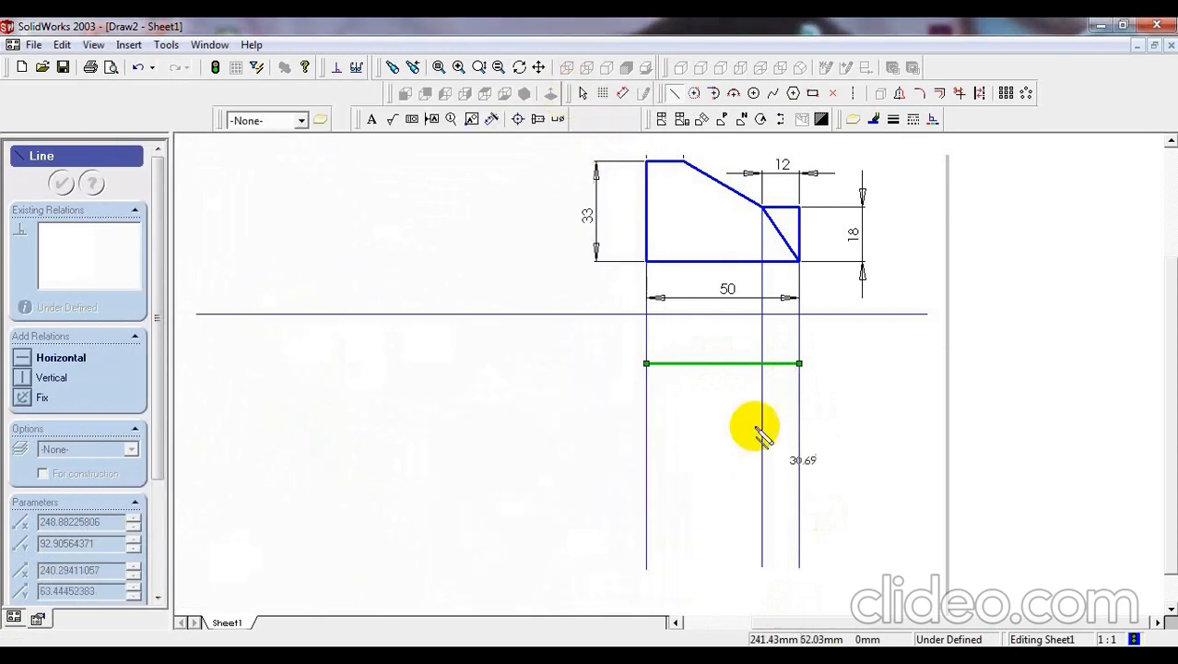
click(799, 488)
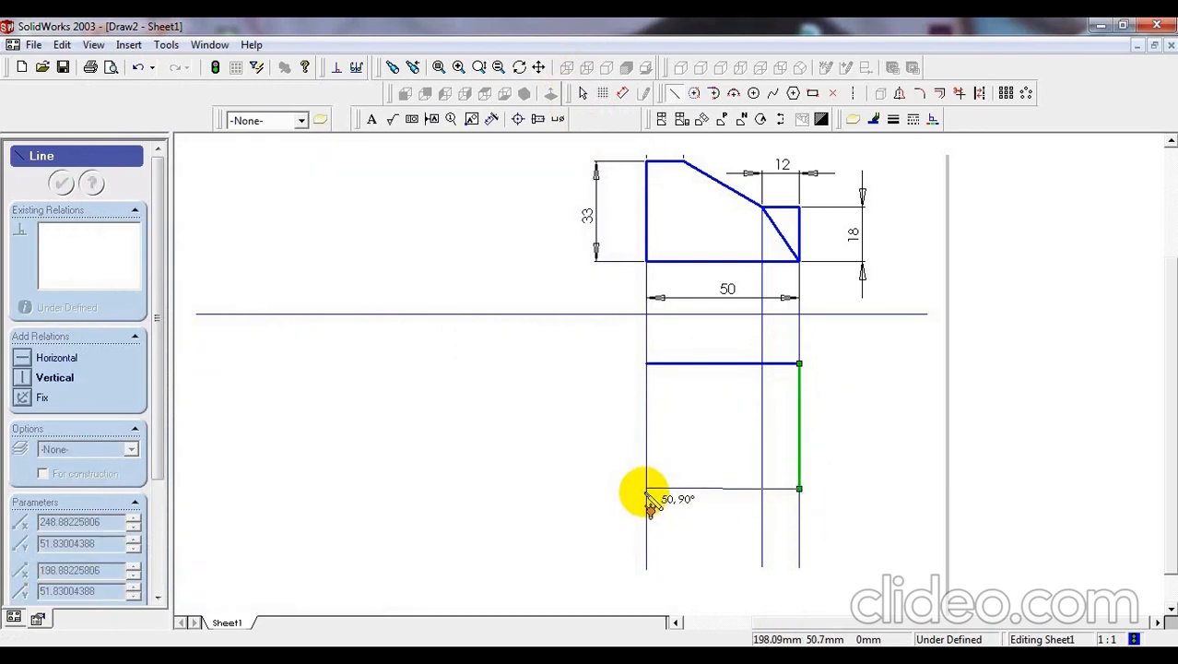
click(646, 488)
click(646, 364)
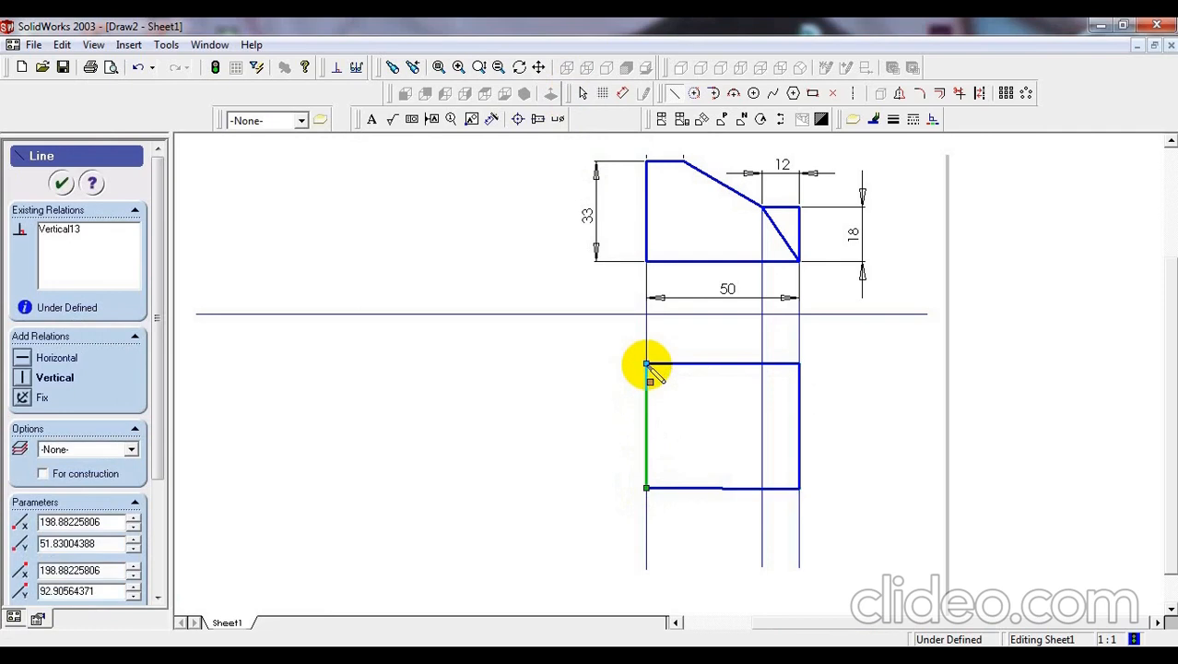
right_click(648, 370)
click(710, 372)
right_click(844, 386)
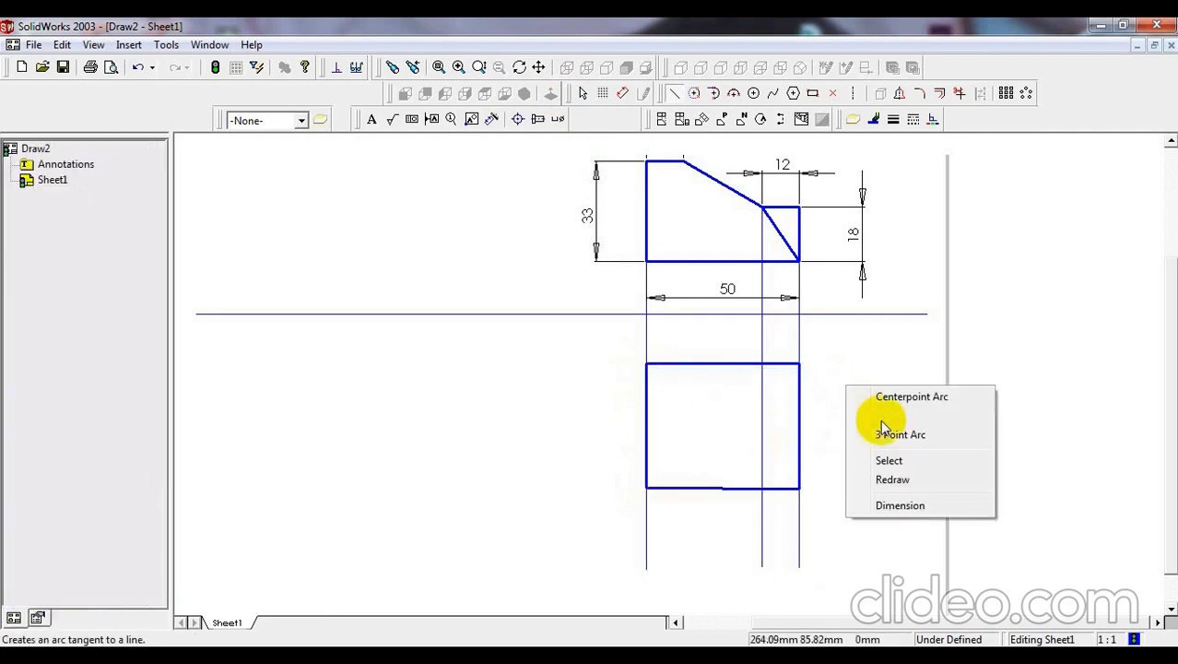
click(900, 504)
click(800, 417)
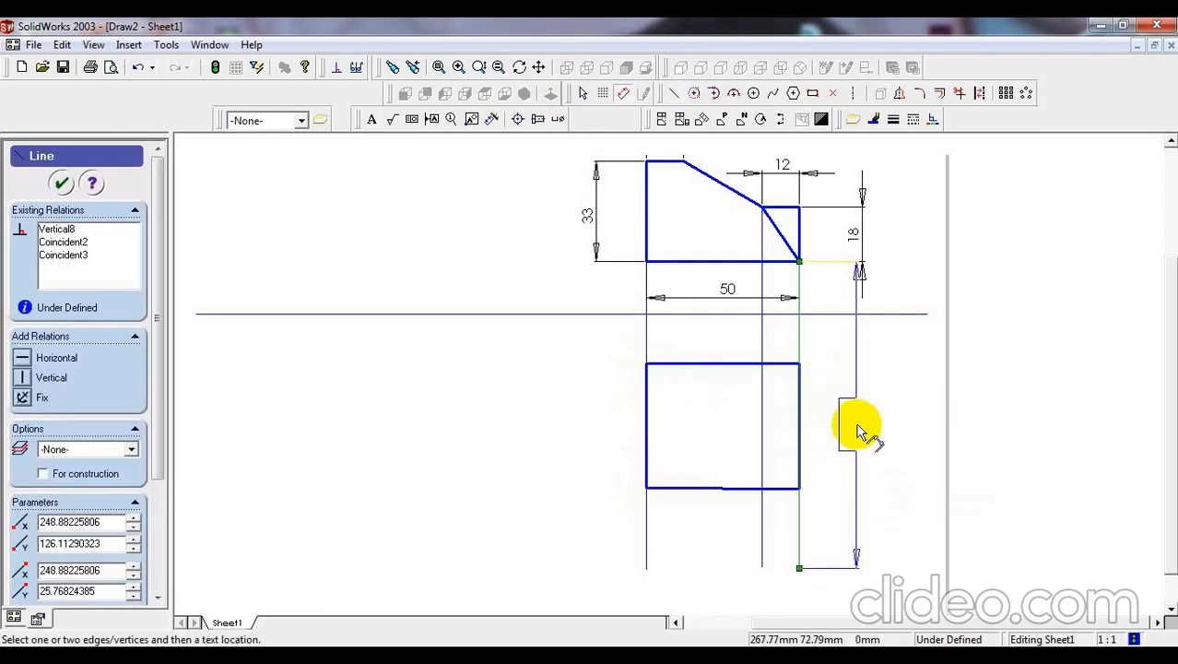
key(Escape)
- Dimension the top view's depth between its two horizontal edges and set it to 40 mm
right_click(854, 427)
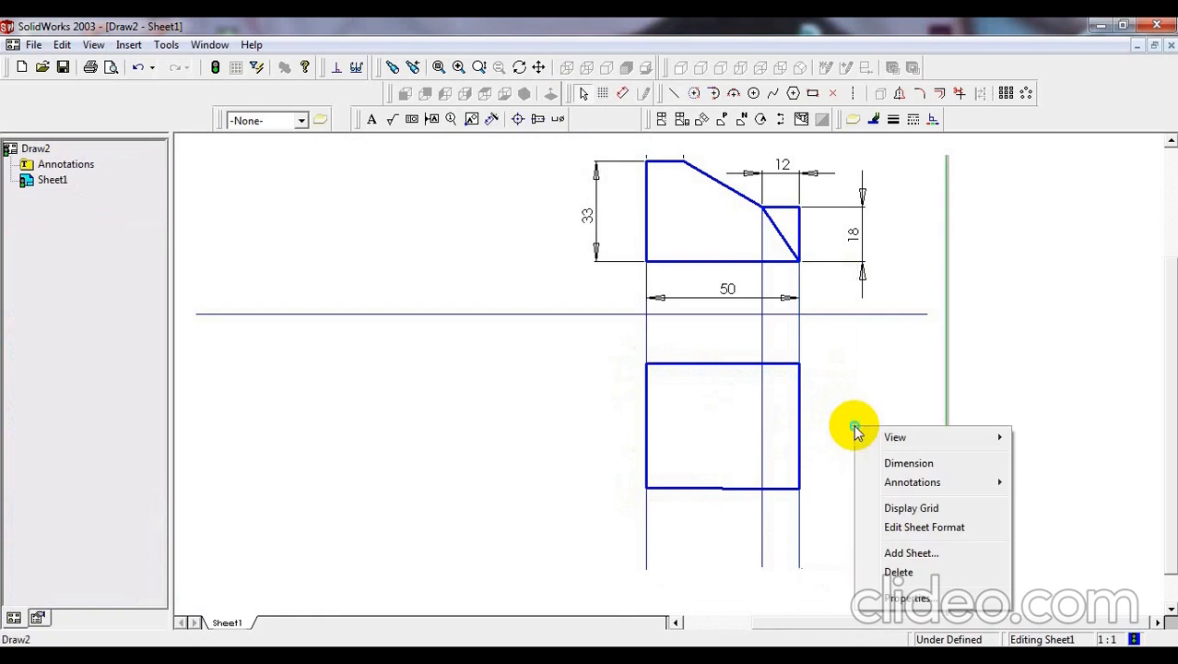
click(908, 463)
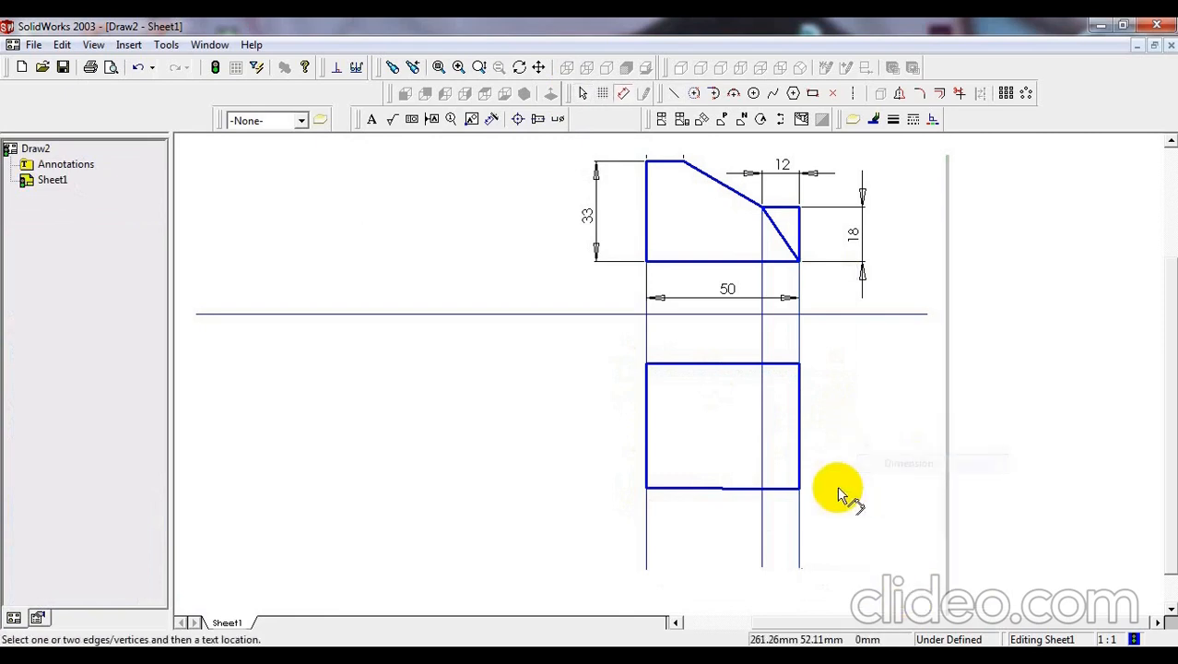
click(768, 363)
click(790, 490)
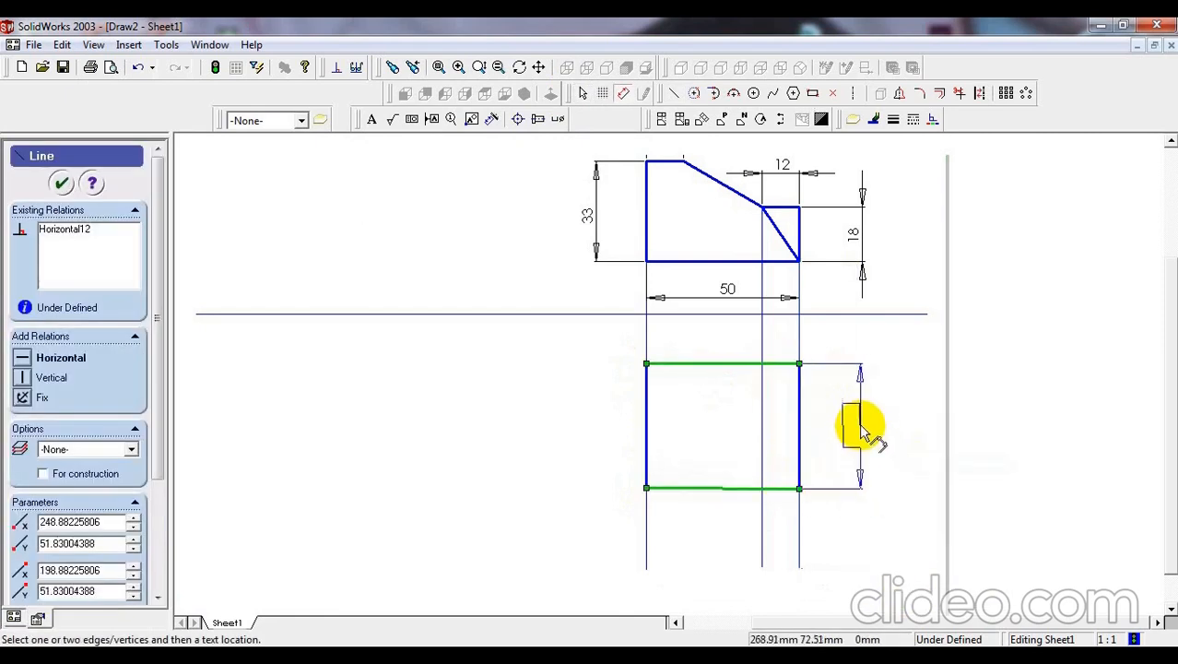
click(860, 422)
text(40)
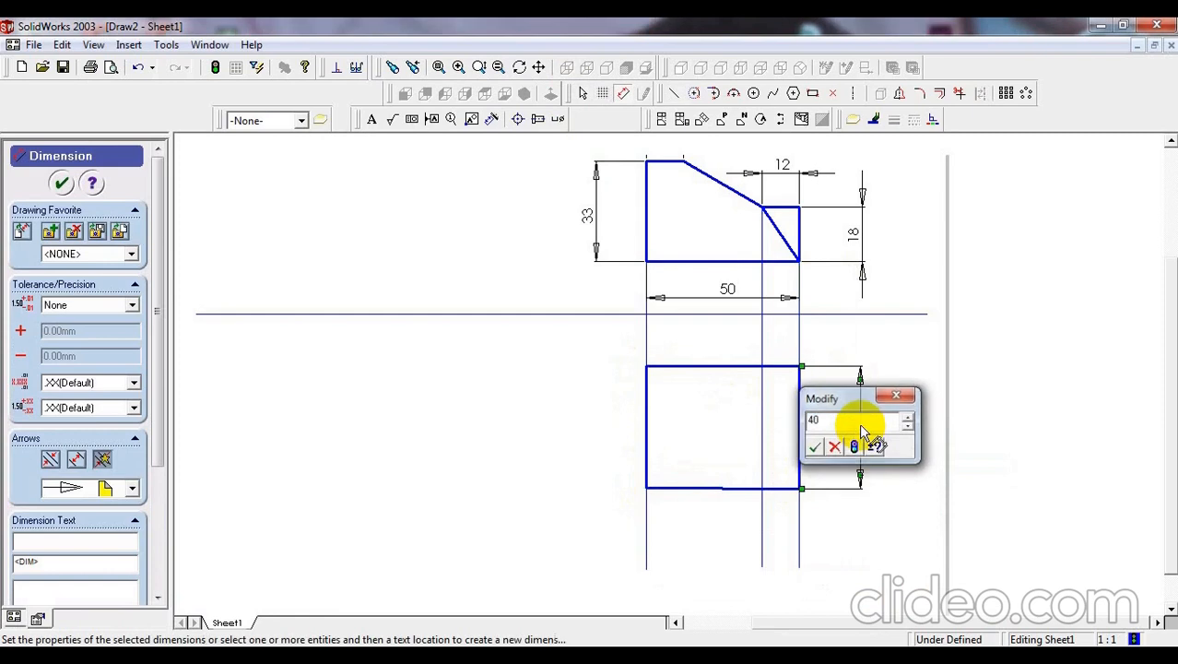
key(Return)
- With a thin line weight, sketch a vertical projection line about 134 mm long downward from the inner end of the front view's upper 12 mm edge
scroll(770, 405, down, 5)
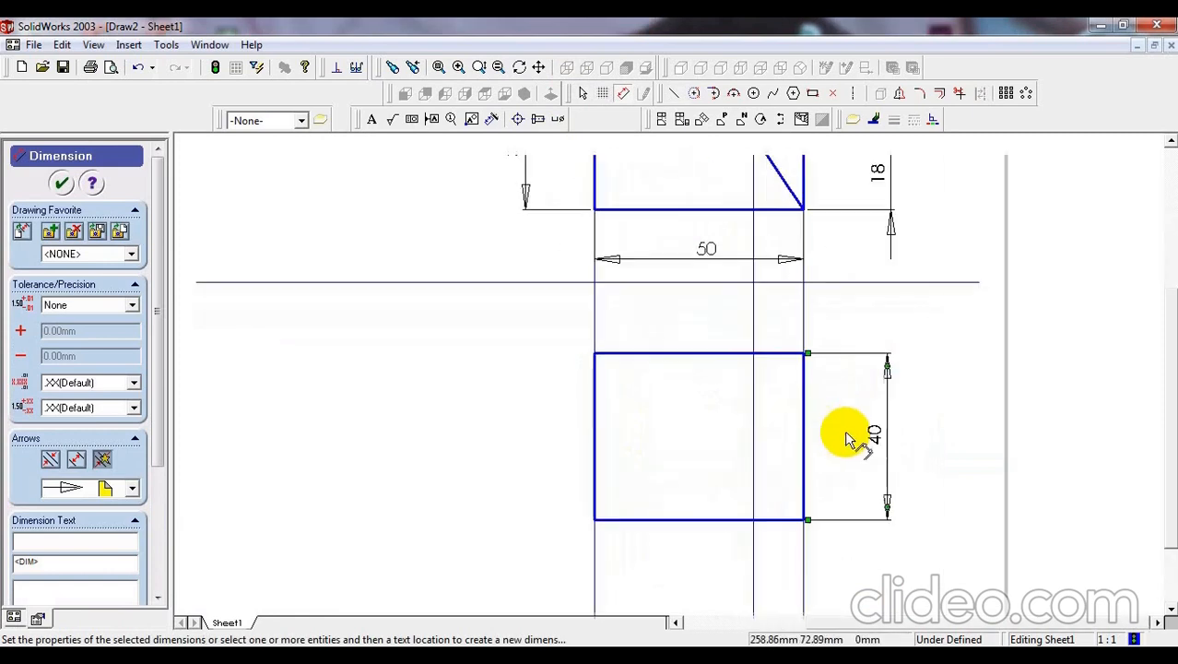
scroll(844, 374, up, 5)
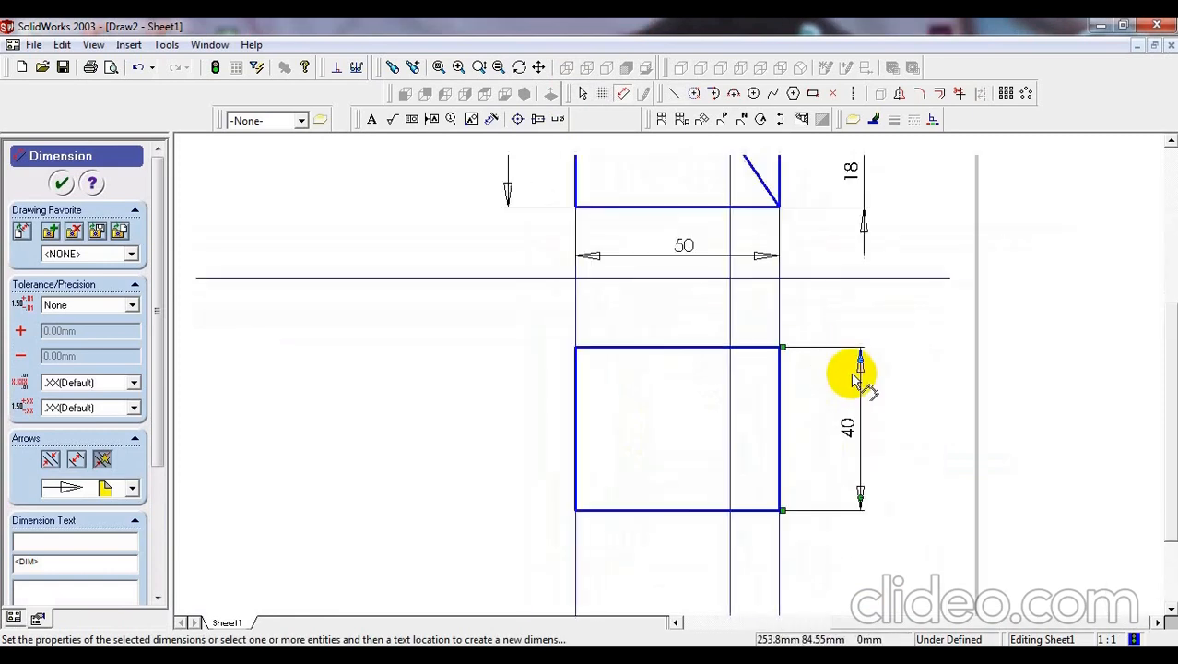
scroll(756, 277, down, 1)
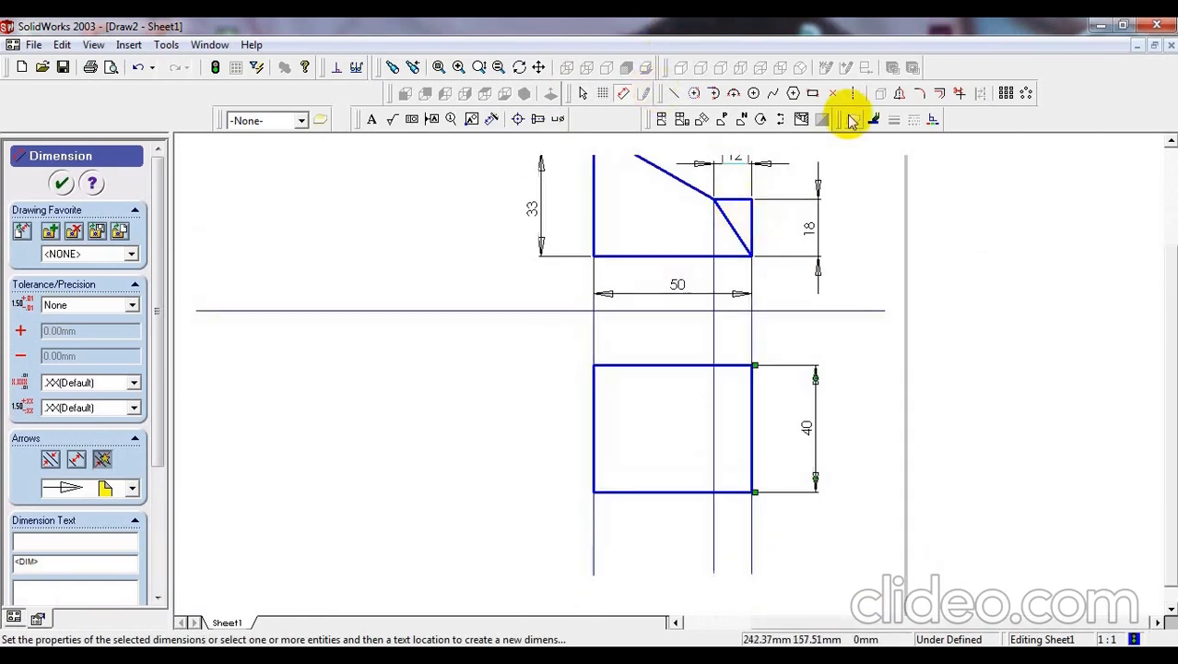
scroll(675, 178, up, 1)
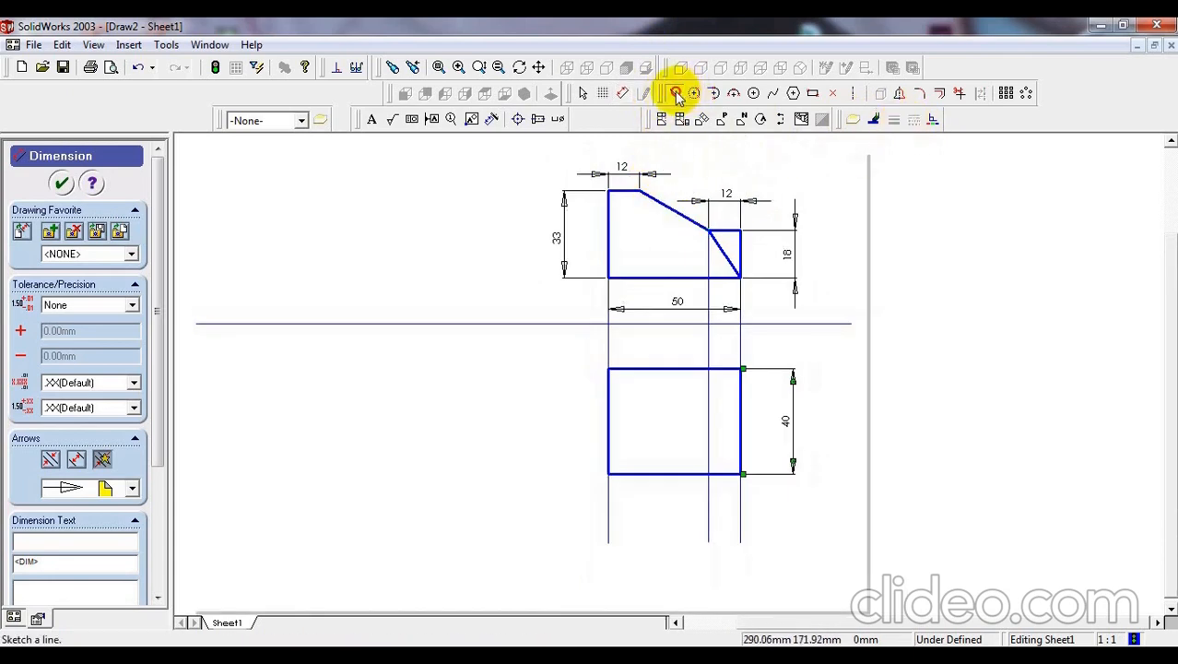
key(Escape)
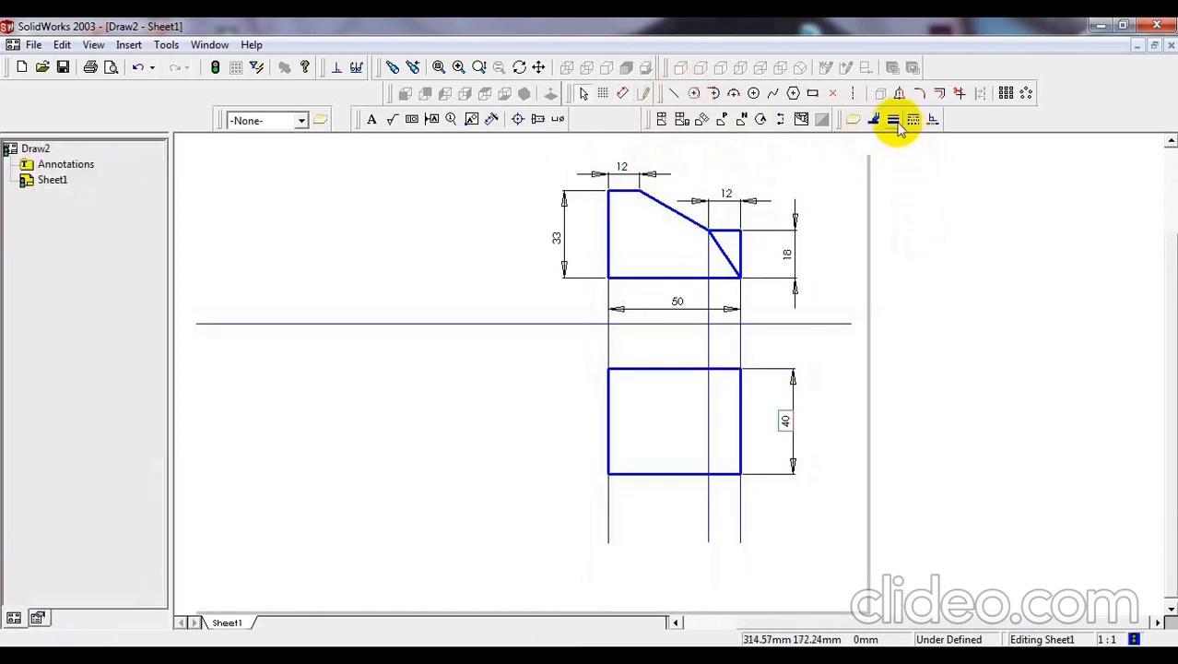
click(893, 121)
click(939, 140)
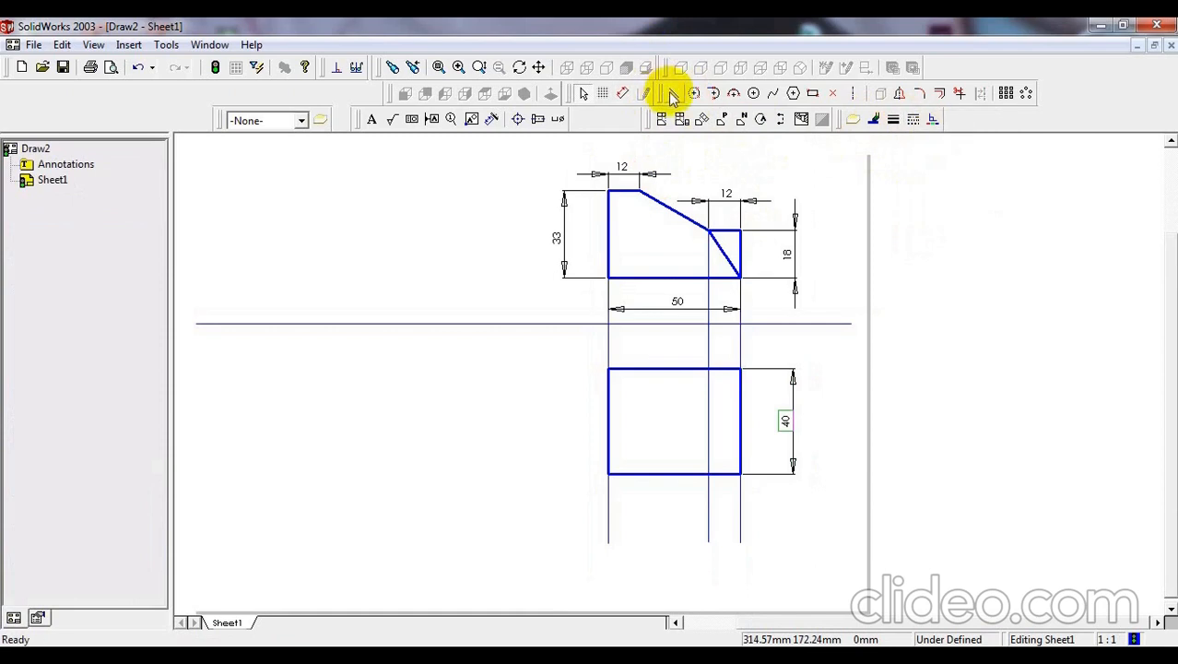
click(674, 93)
click(640, 194)
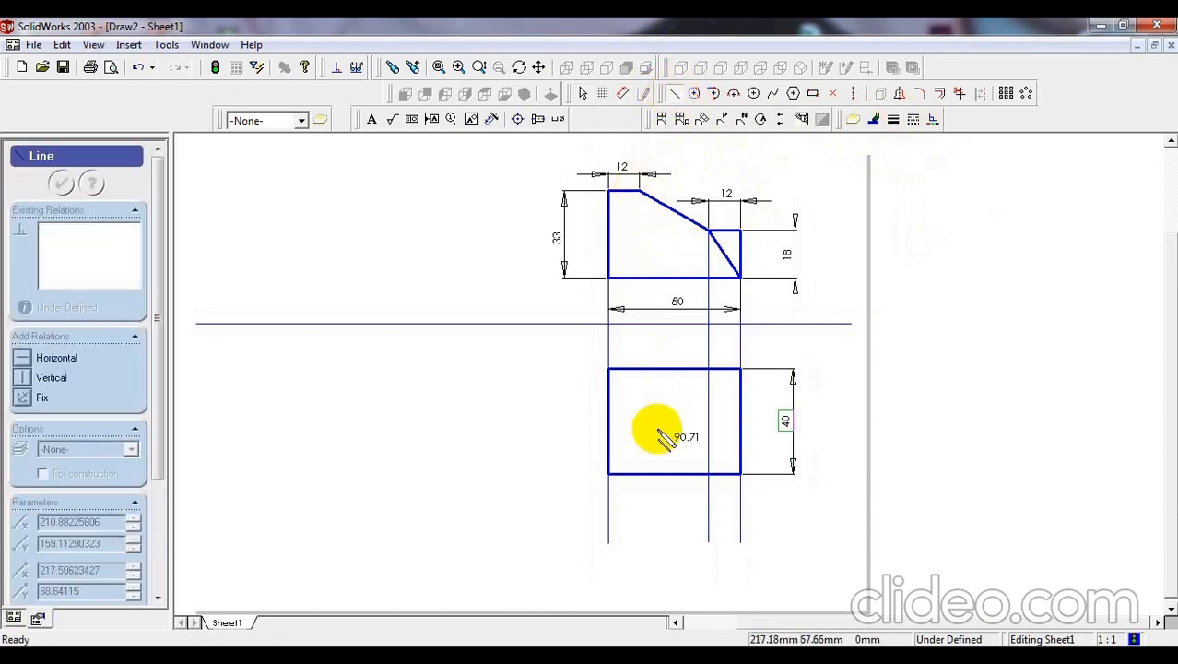
click(641, 542)
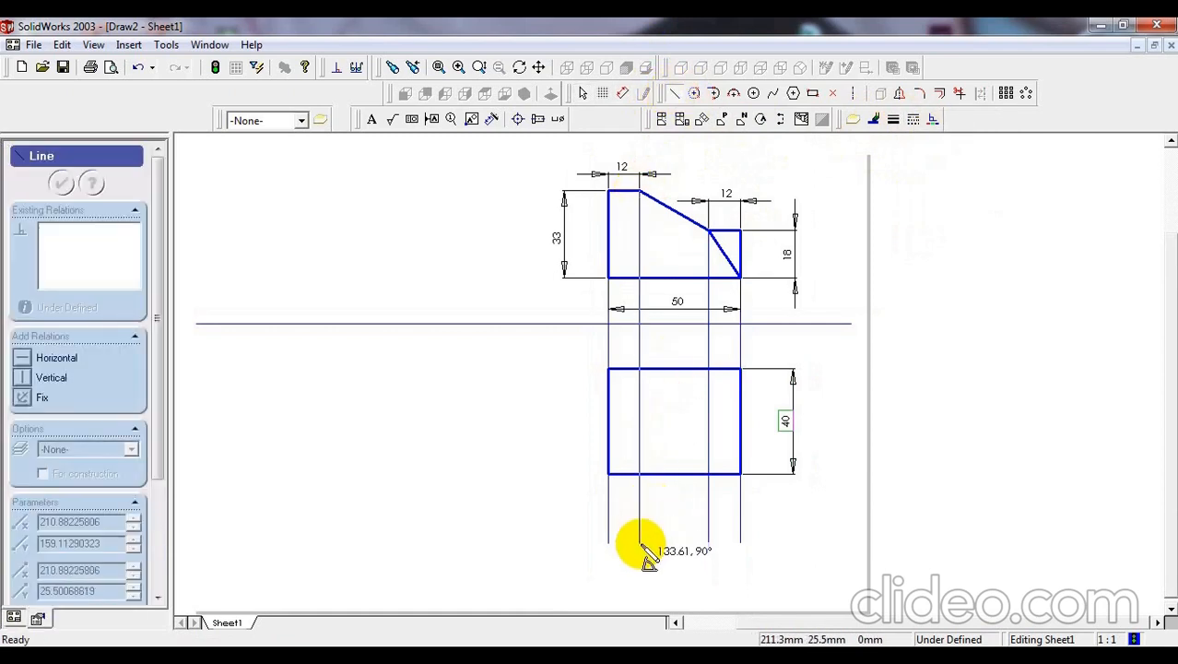
right_click(639, 544)
click(675, 326)
click(937, 313)
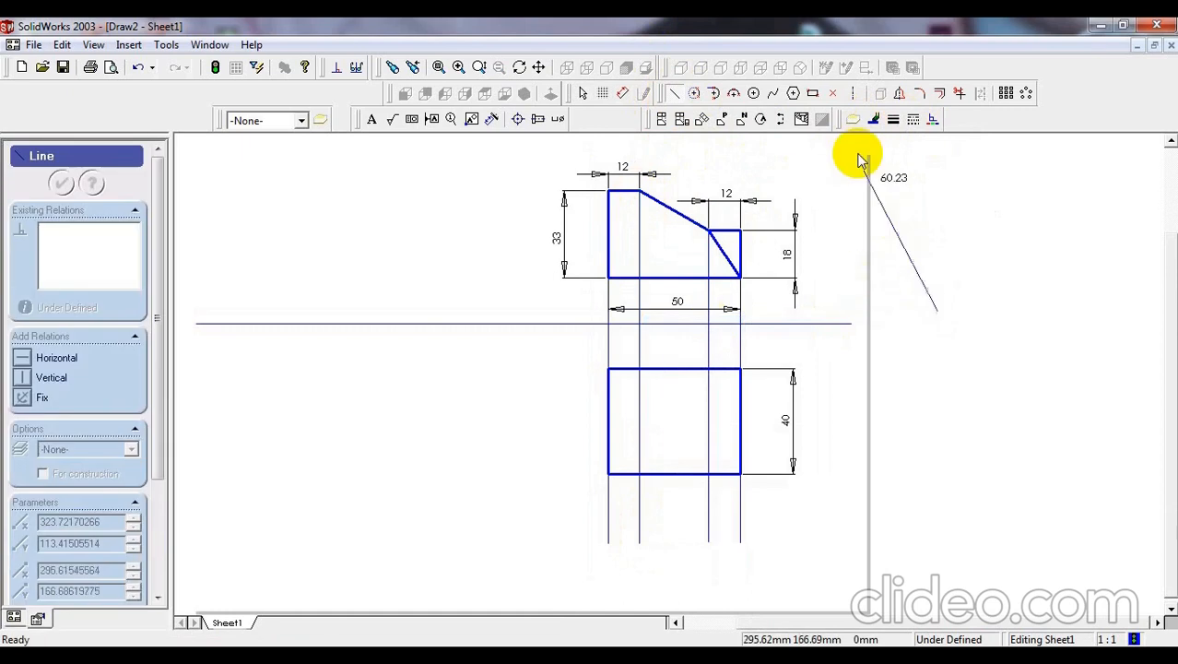
key(Escape)
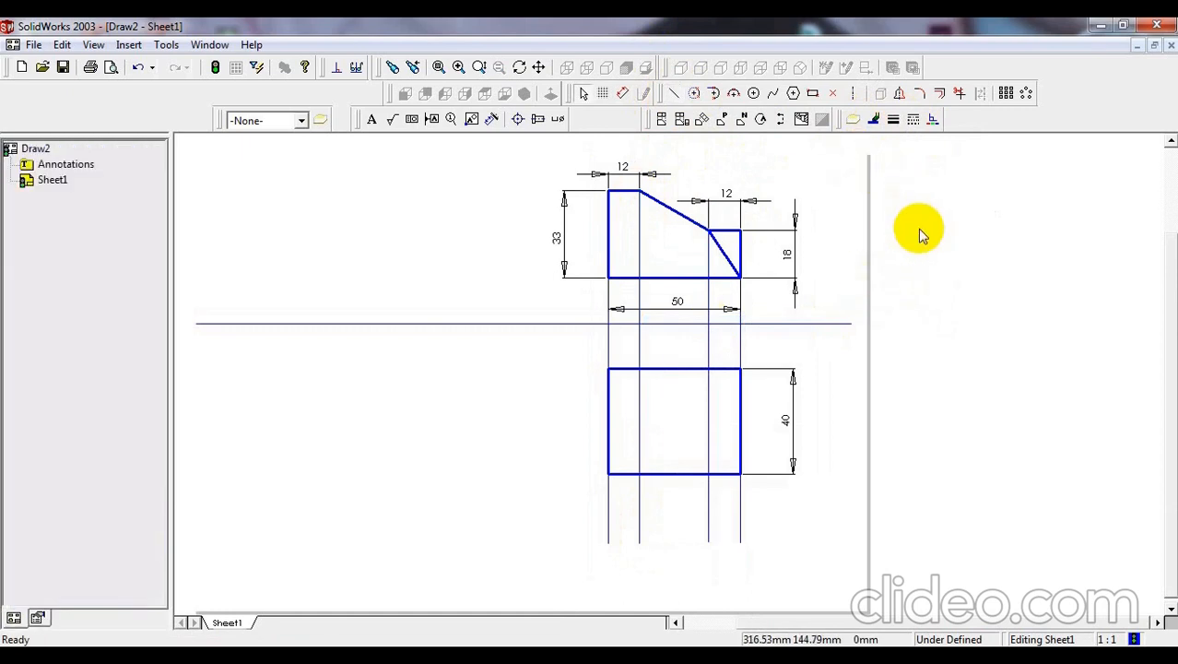
- Check the isometric reference image, then sketch a thick 40 mm vertical line across the top view on the upper 12 mm edge's projection line
key(alt+Tab)
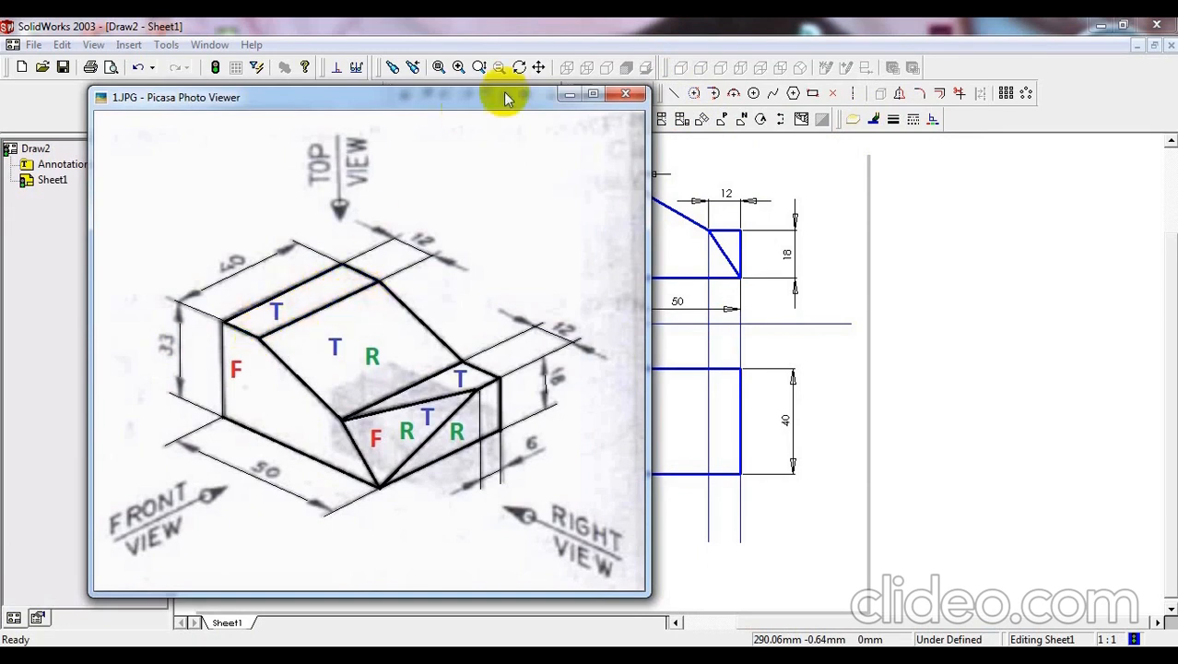
click(569, 94)
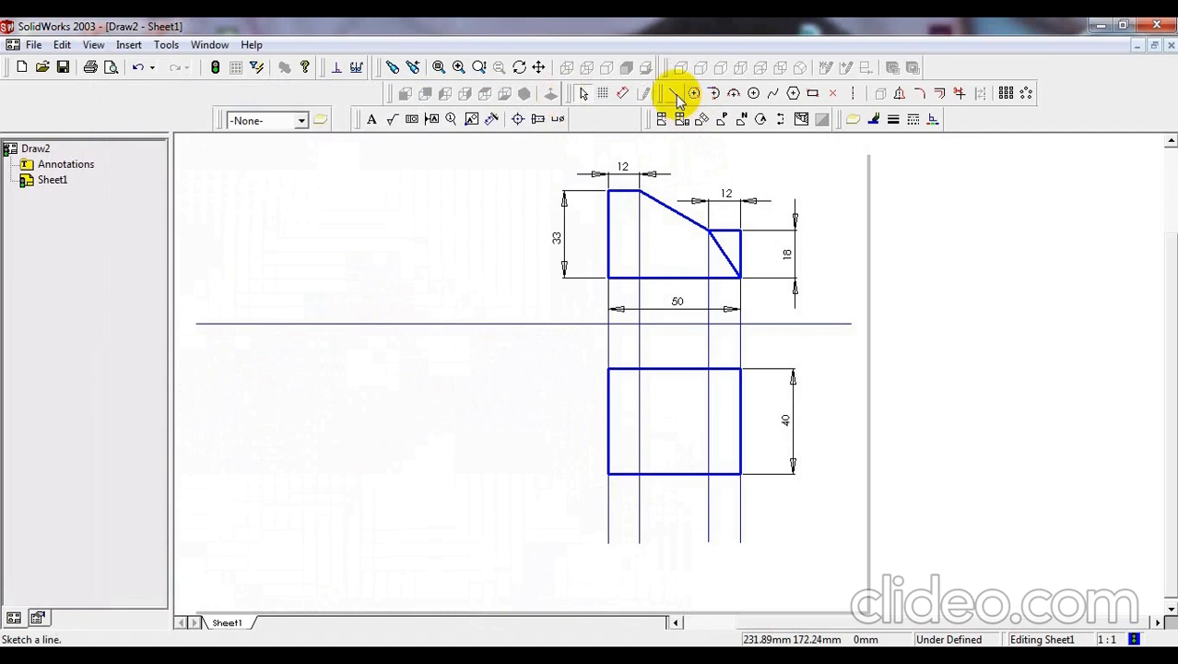
click(892, 120)
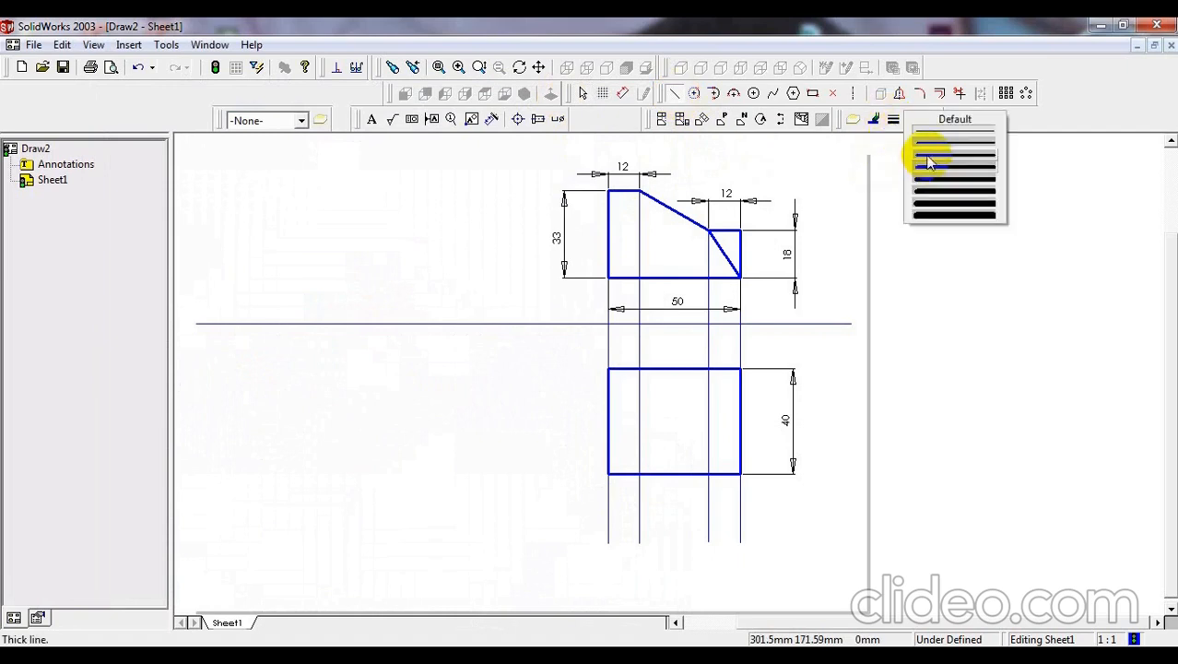
click(930, 163)
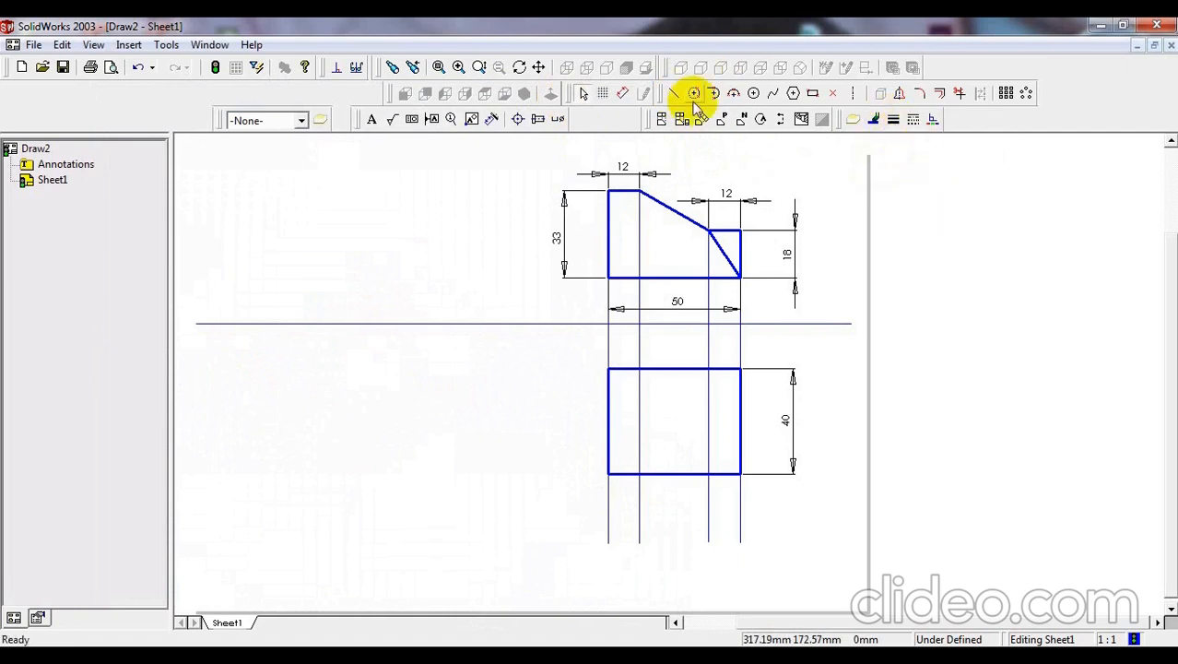
click(638, 369)
click(639, 474)
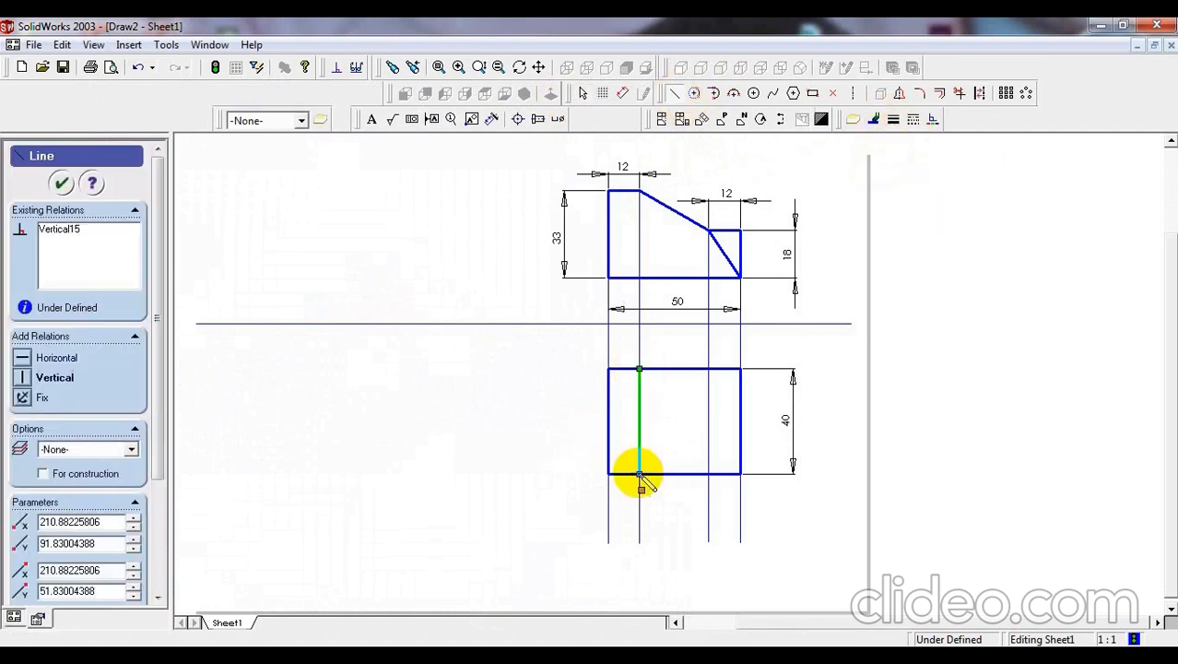
right_click(639, 473)
click(707, 257)
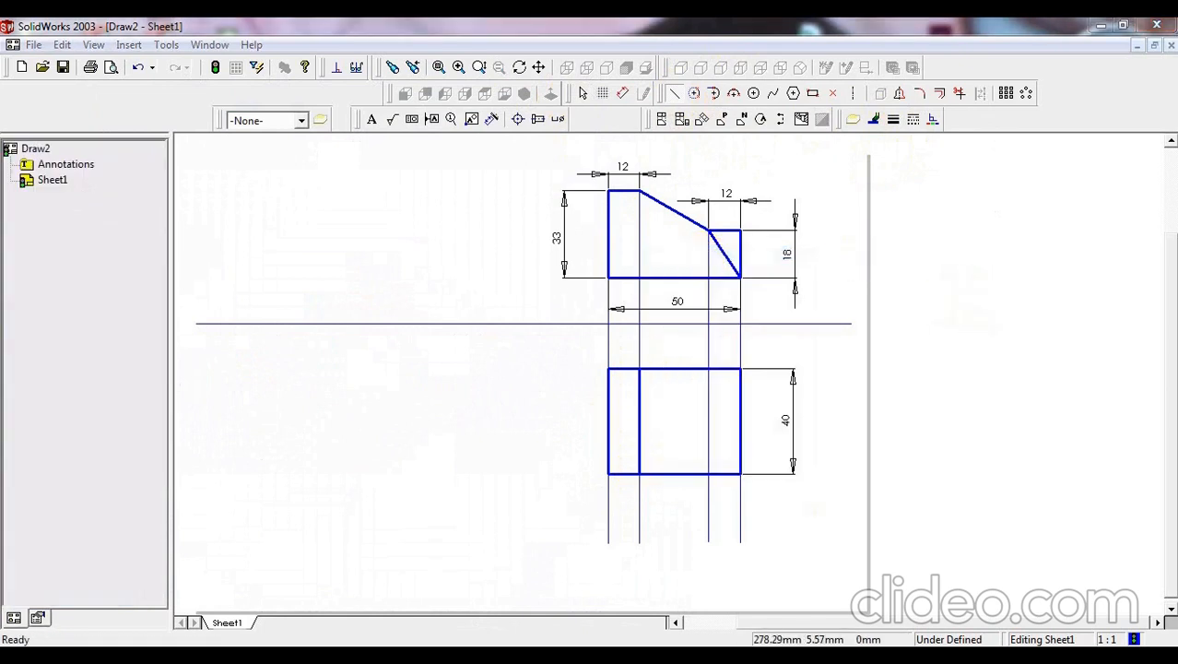
- Recheck the isometric reference image and sketch a thick 40 mm vertical line across the top view on the 12 mm step's projection line
key(alt+Tab)
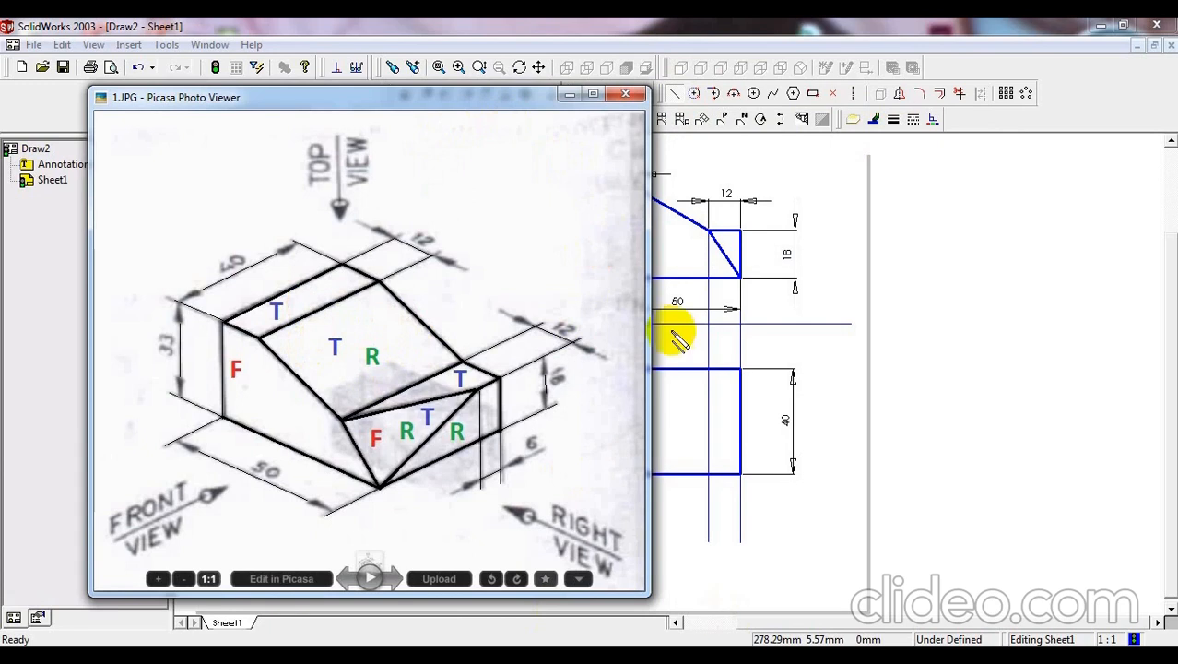
click(567, 95)
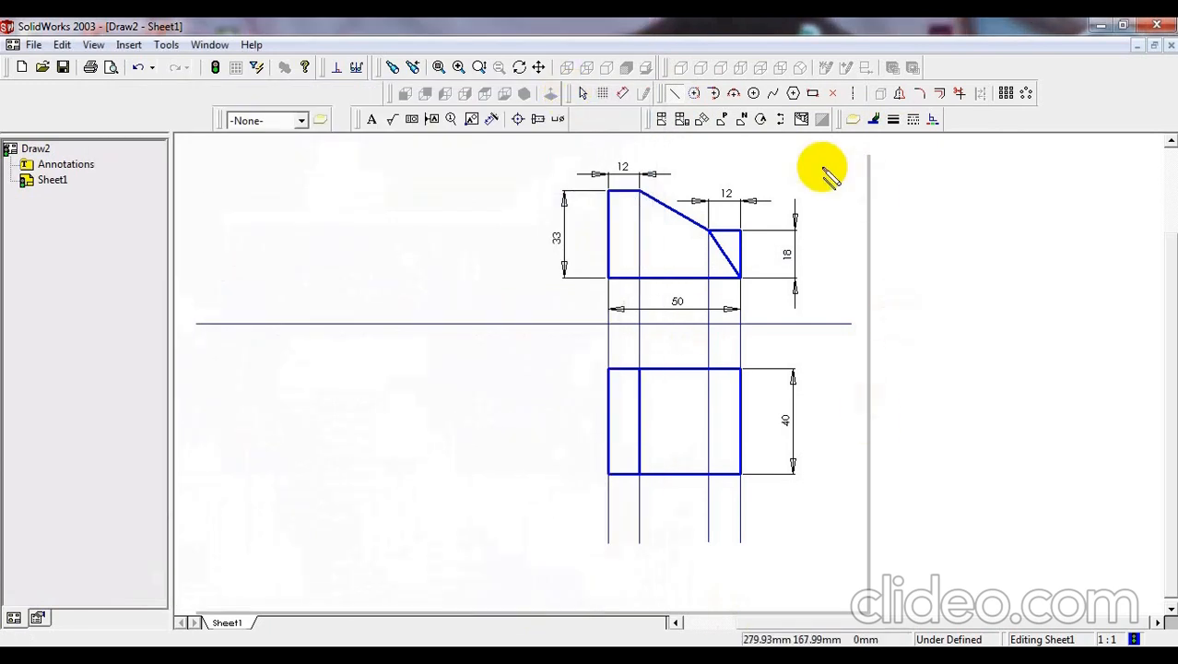
click(893, 122)
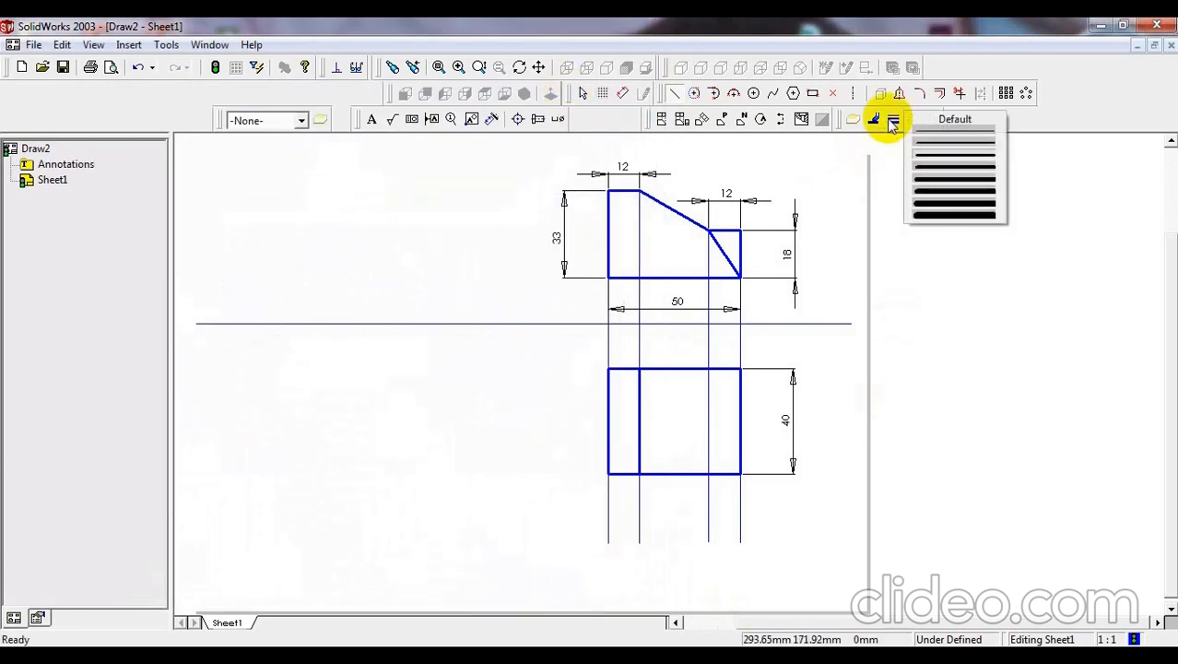
click(703, 372)
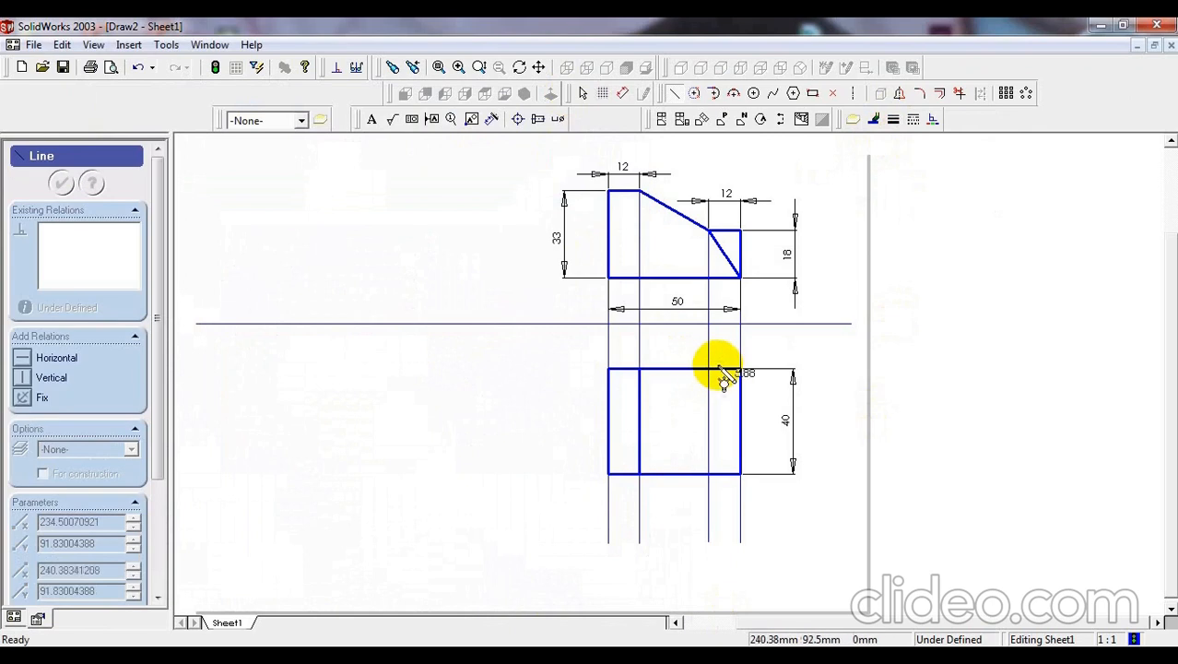
key(Escape)
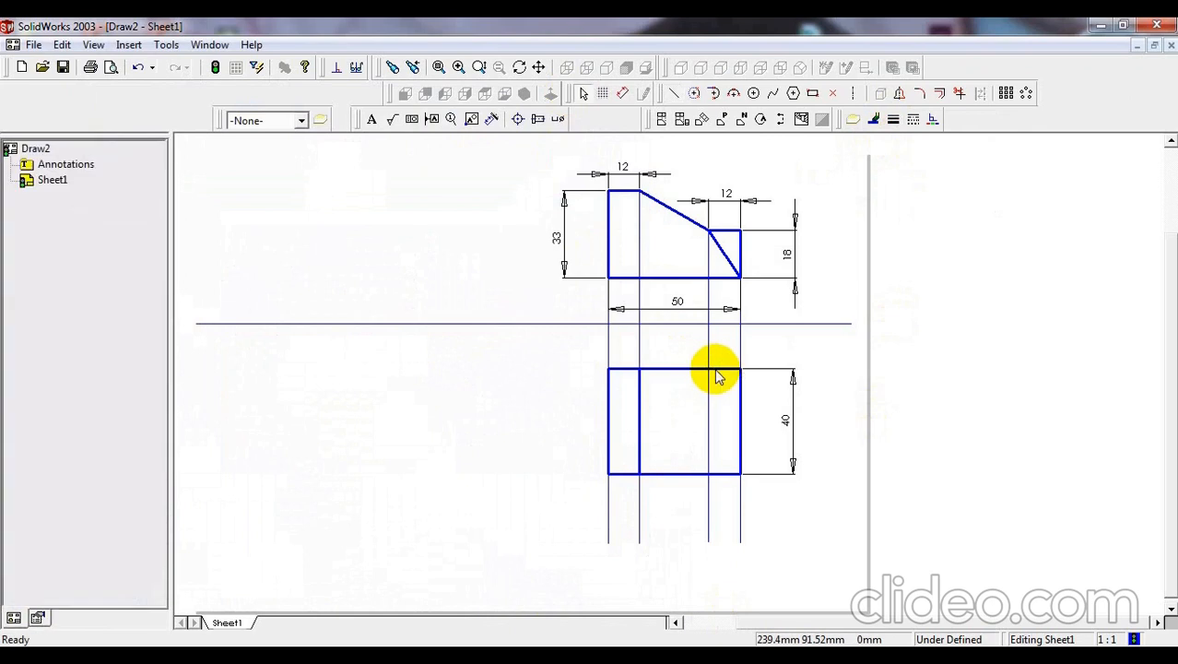
click(673, 94)
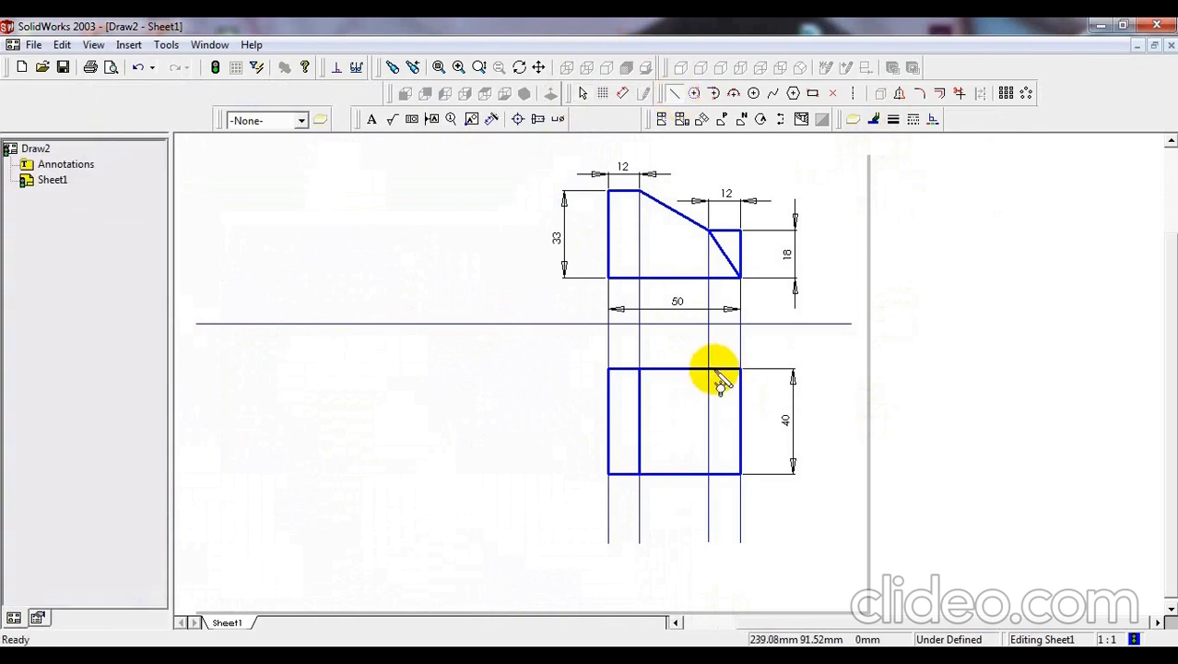
click(708, 370)
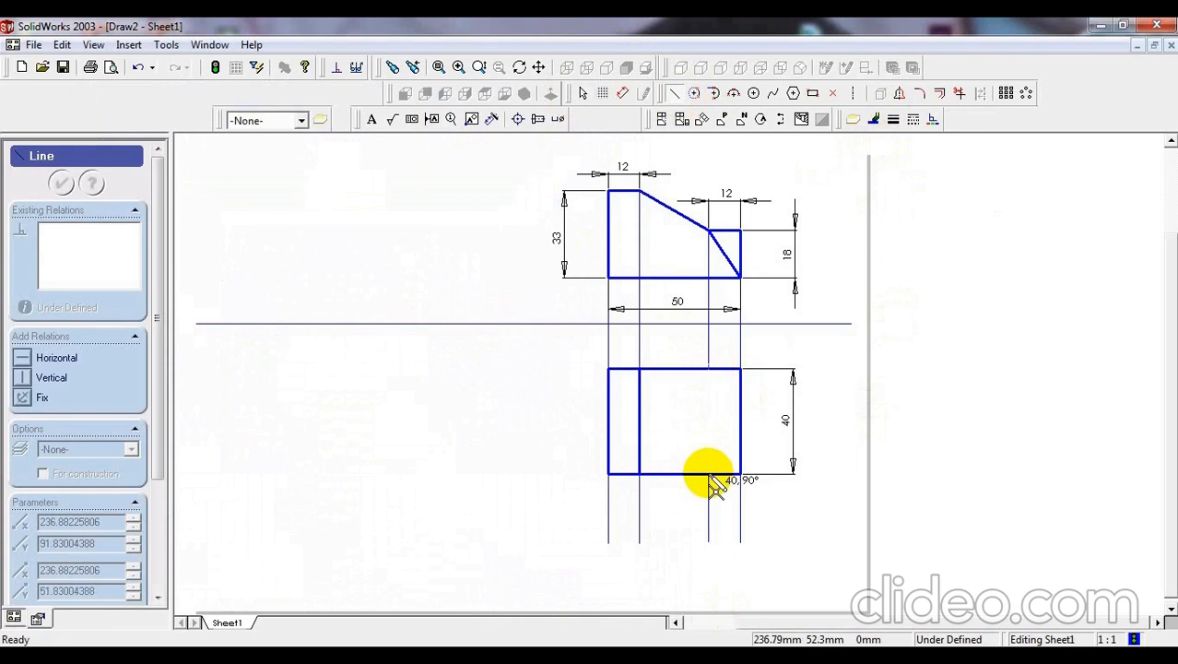
right_click(709, 473)
click(751, 254)
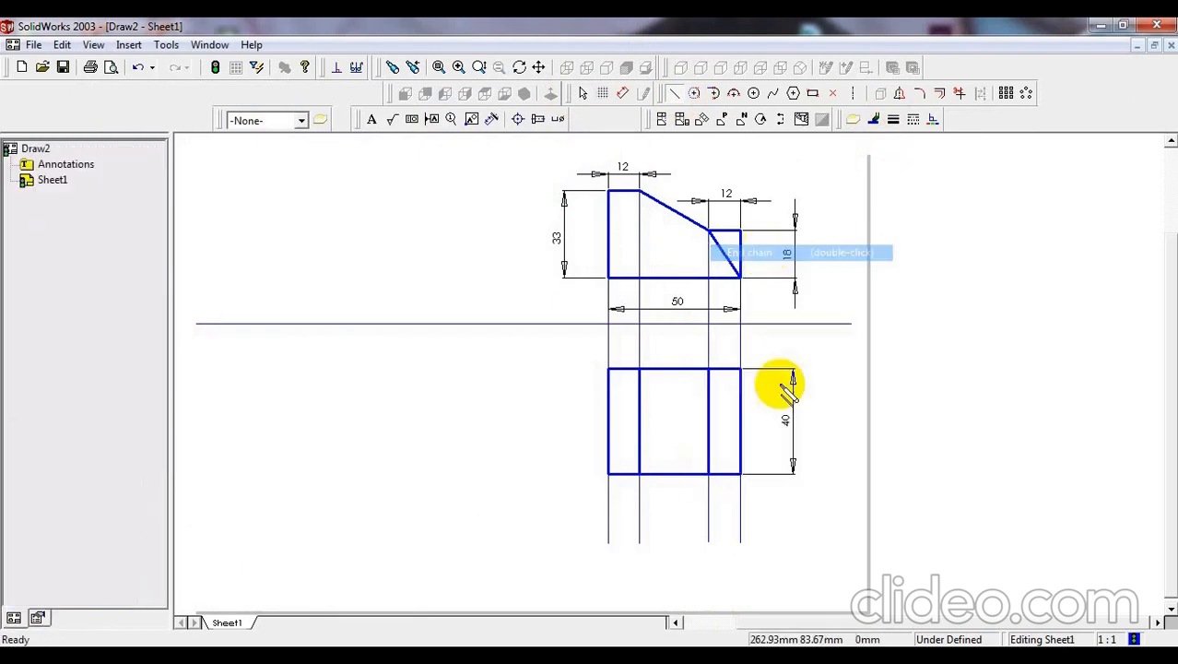
- Sketch a thick diagonal from the step line's lower end to the top view's right edge, about 31 mm above the bottom, and activate dimensioning
scroll(754, 397, down, 2)
scroll(754, 397, down, 4)
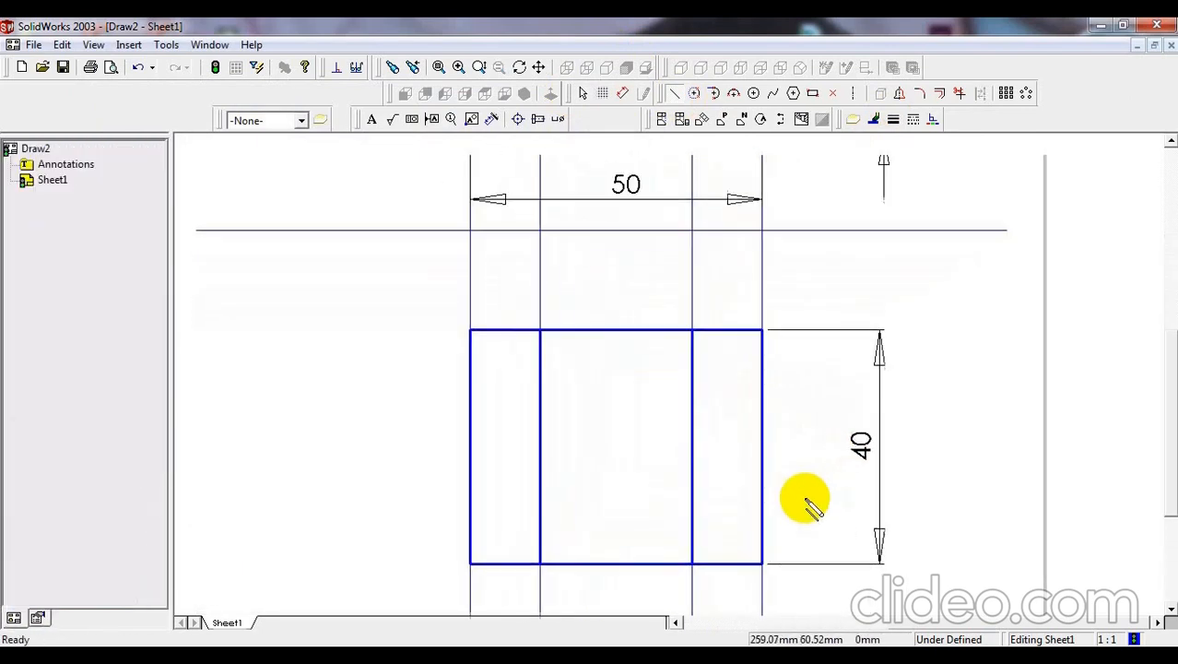
middle_drag(798, 489, 782, 448)
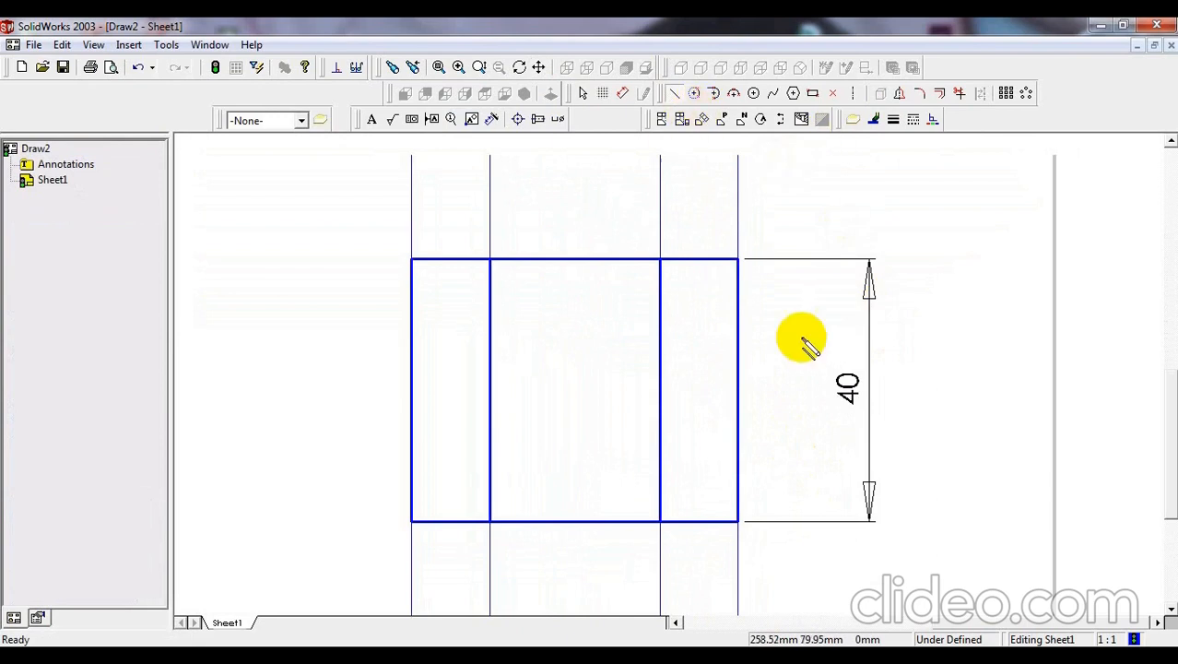
click(660, 522)
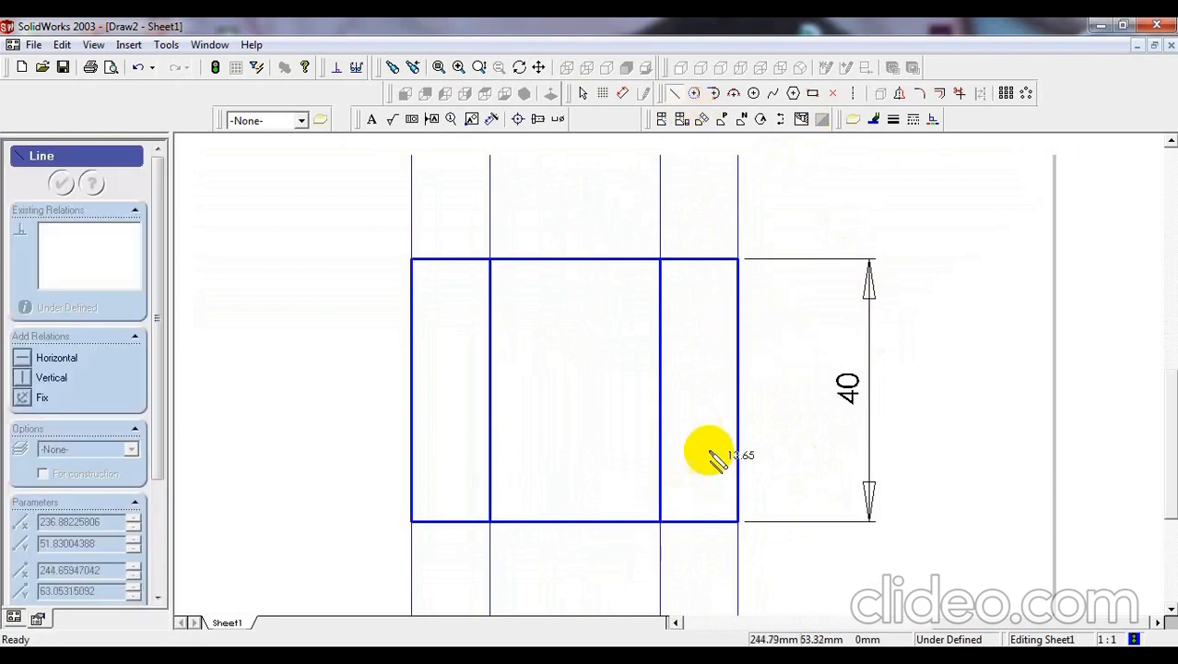
click(738, 323)
right_click(738, 323)
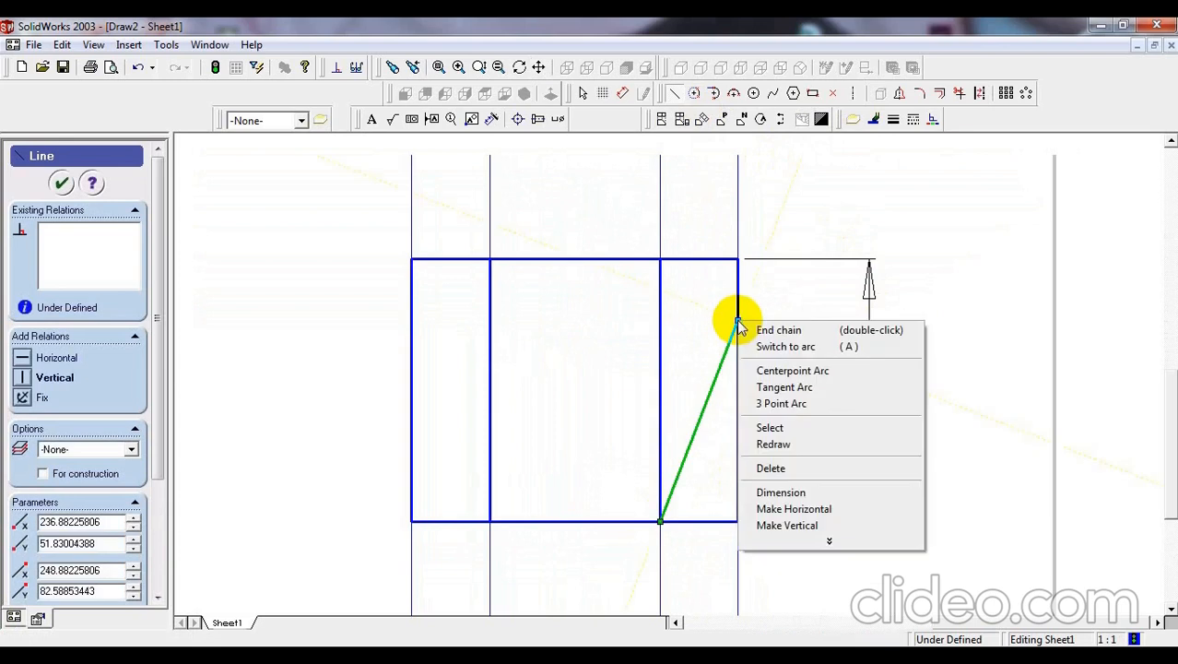
click(786, 489)
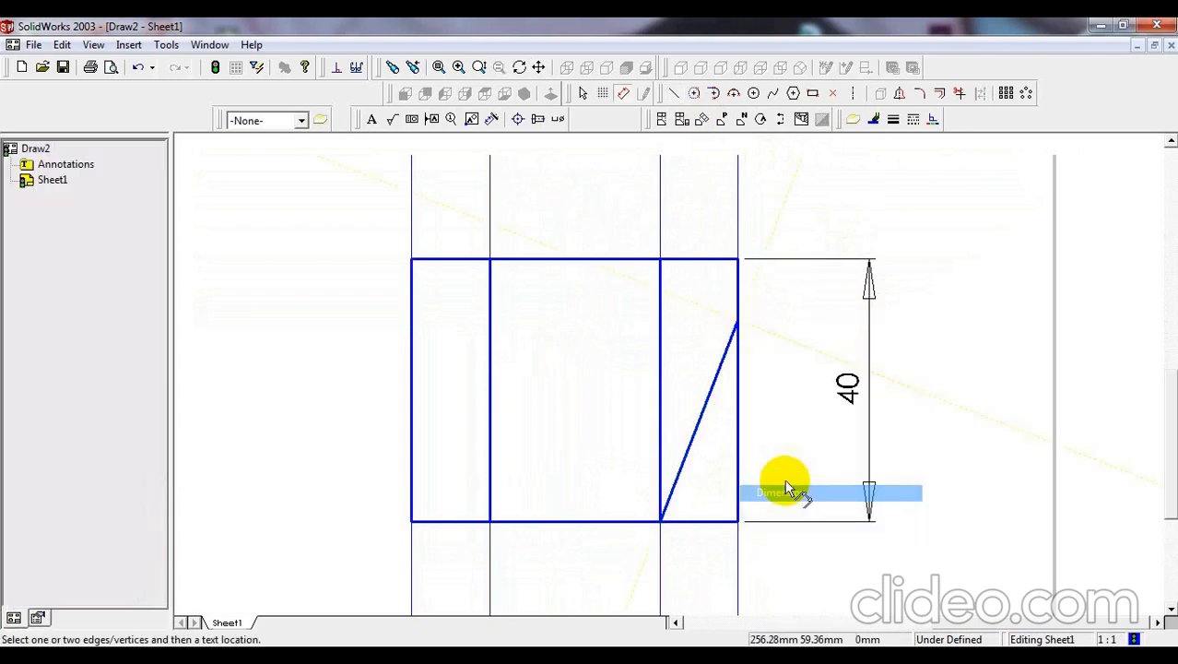
- Check the isometric reference image and dimension the diagonal's upper end at 6 mm below the top view's upper edge
click(735, 260)
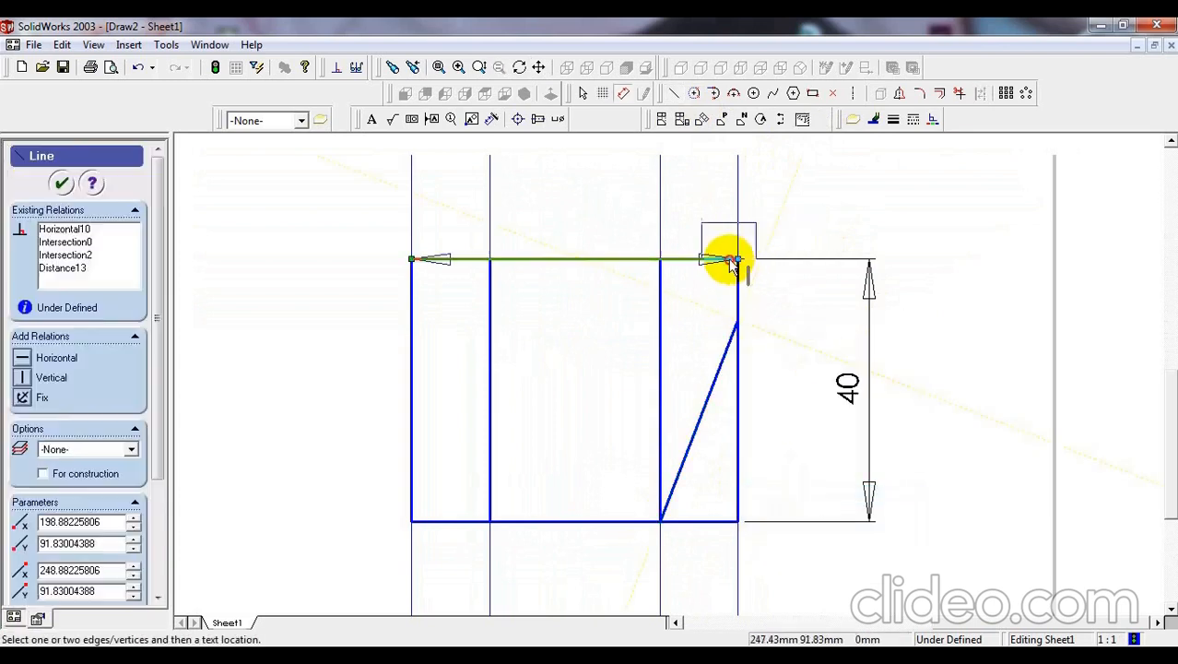
click(737, 324)
click(813, 299)
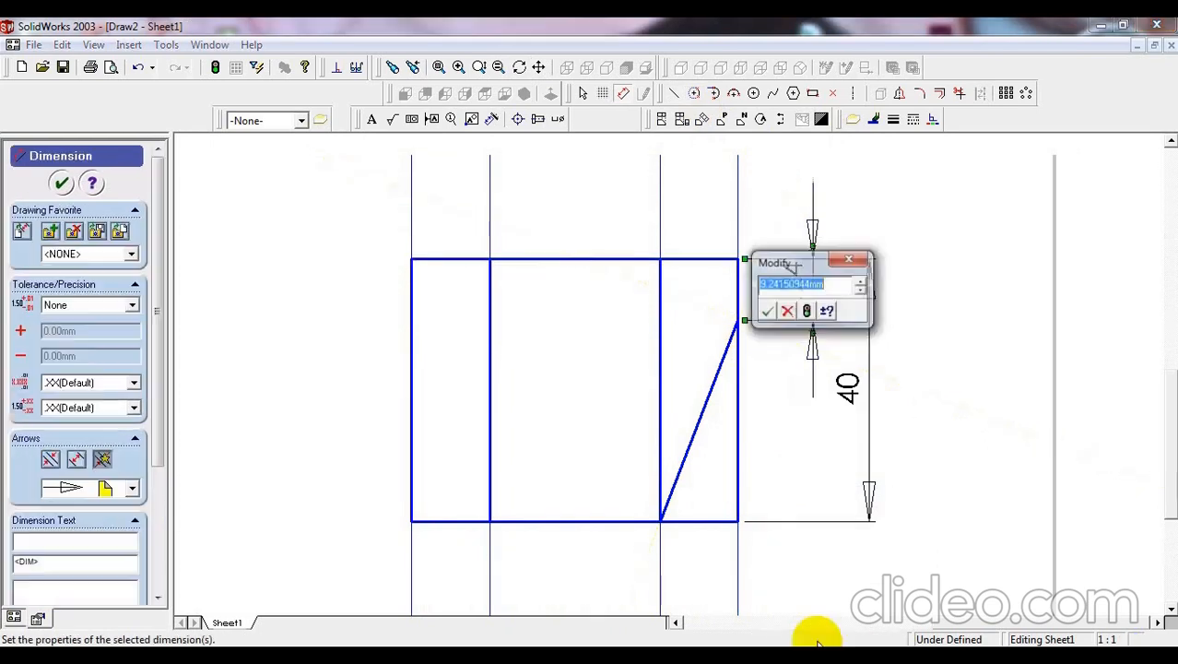
key(alt+Tab)
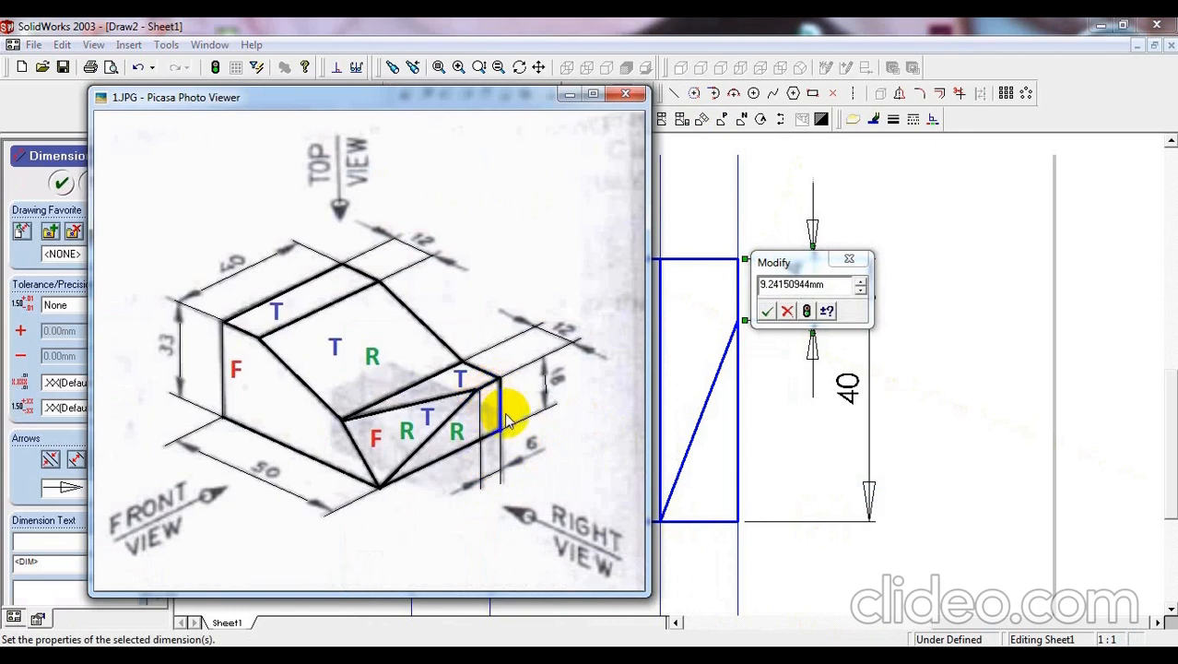
click(823, 263)
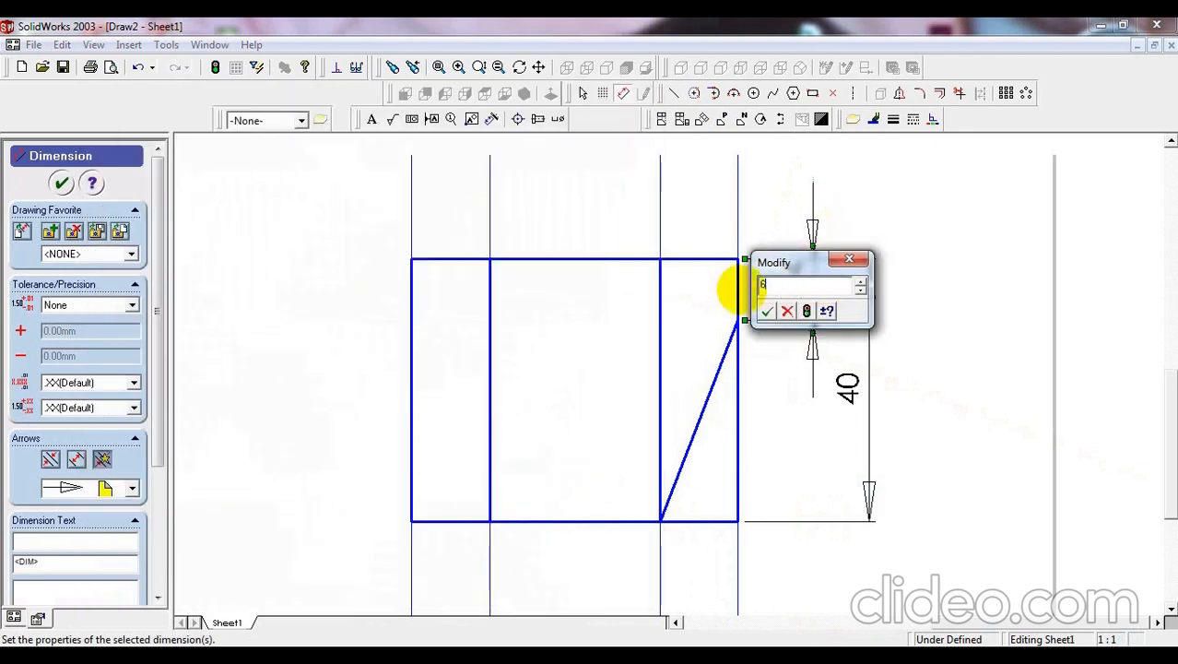
key(Return)
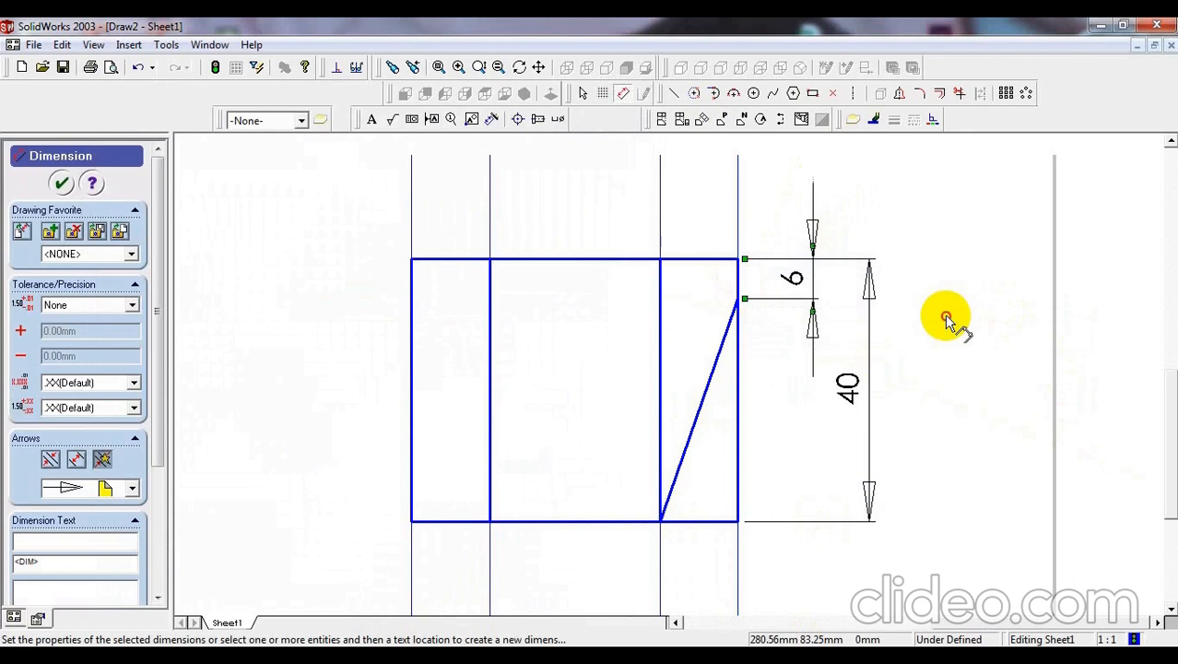
click(946, 316)
- Compare the isometric reference image's top faces and edges with the lines of the drawn top view
scroll(849, 339, down, 1)
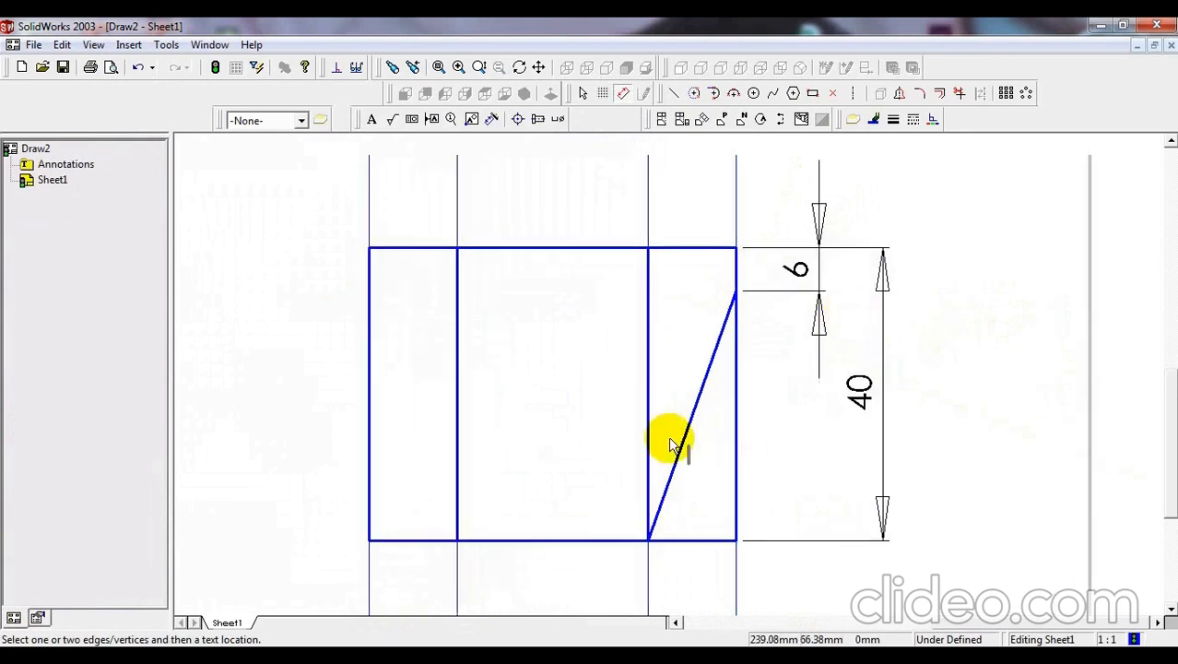
click(676, 472)
key(alt+Tab)
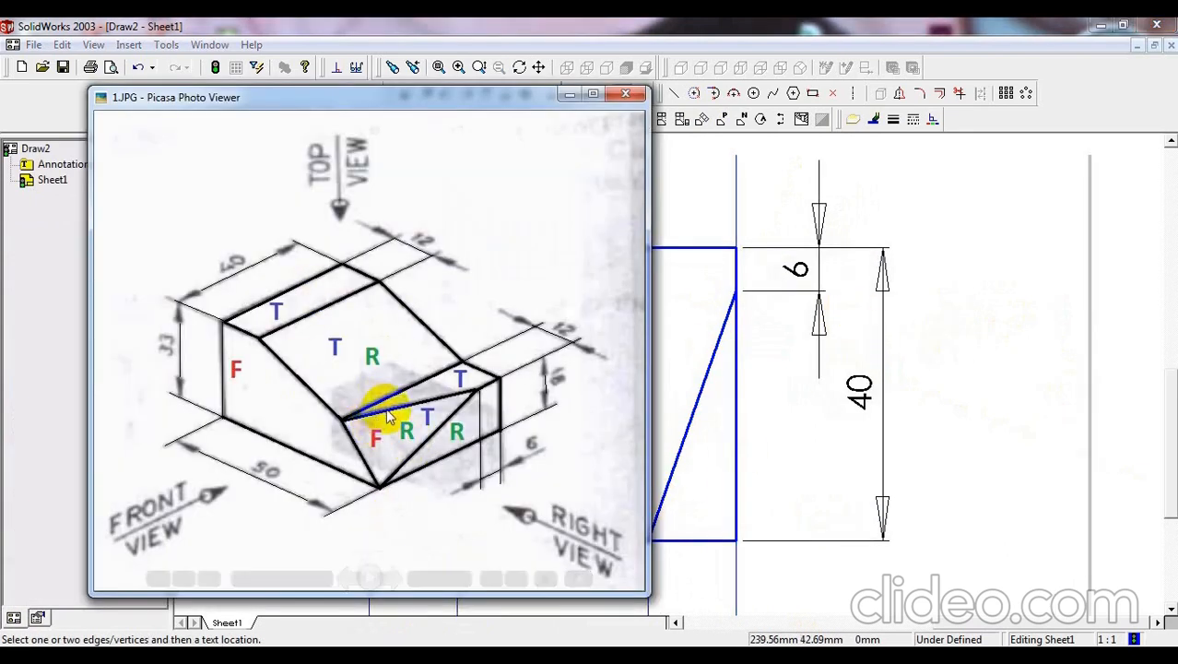
mouse_move(483, 99)
mouse_down()
mouse_move(271, 98)
mouse_move(232, 113)
mouse_move(298, 109)
mouse_up()
scroll(613, 304, down, 3)
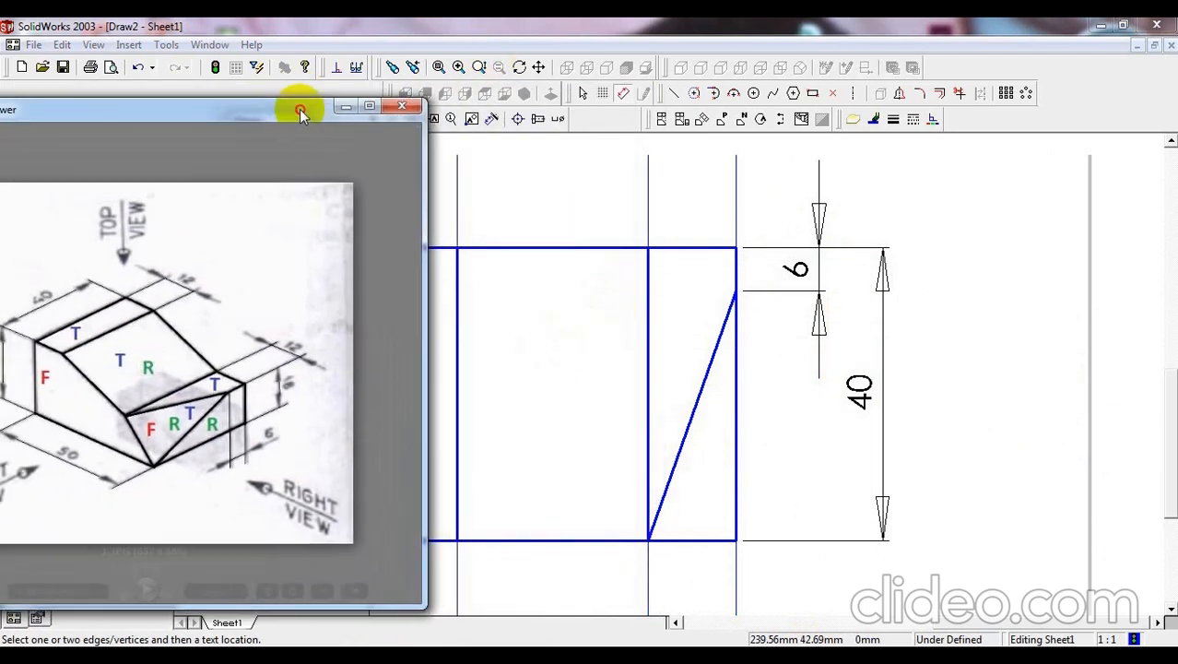
click(705, 389)
scroll(599, 389, up, 2)
scroll(428, 424, up, 2)
scroll(387, 408, down, 4)
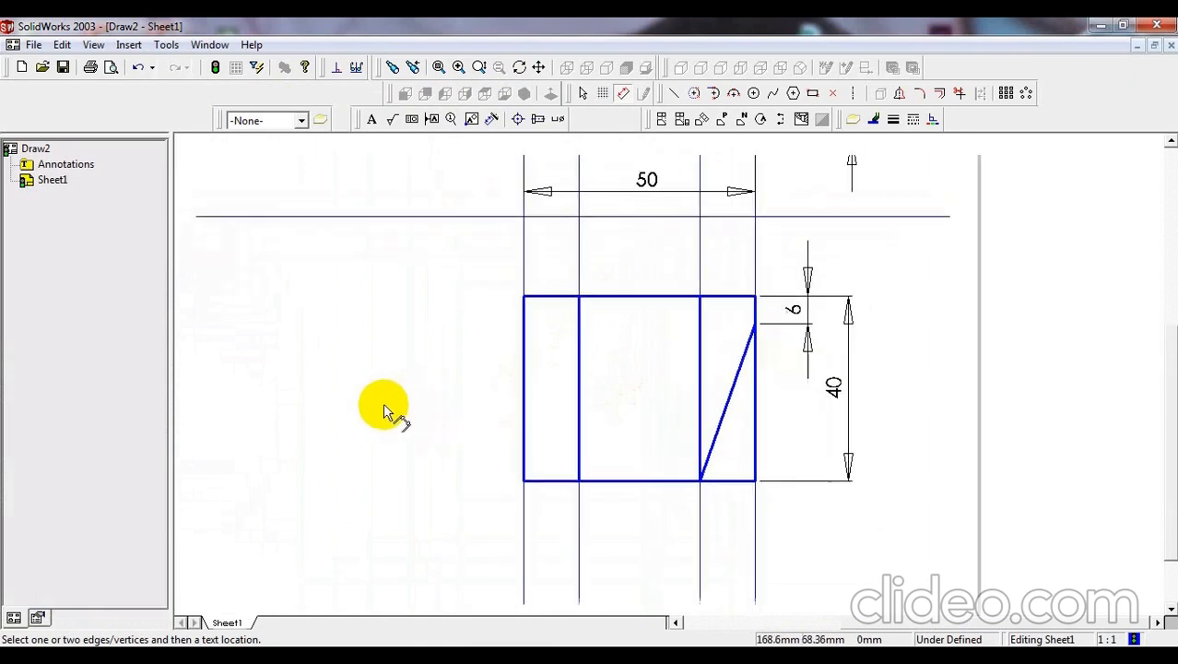
key(alt+Tab)
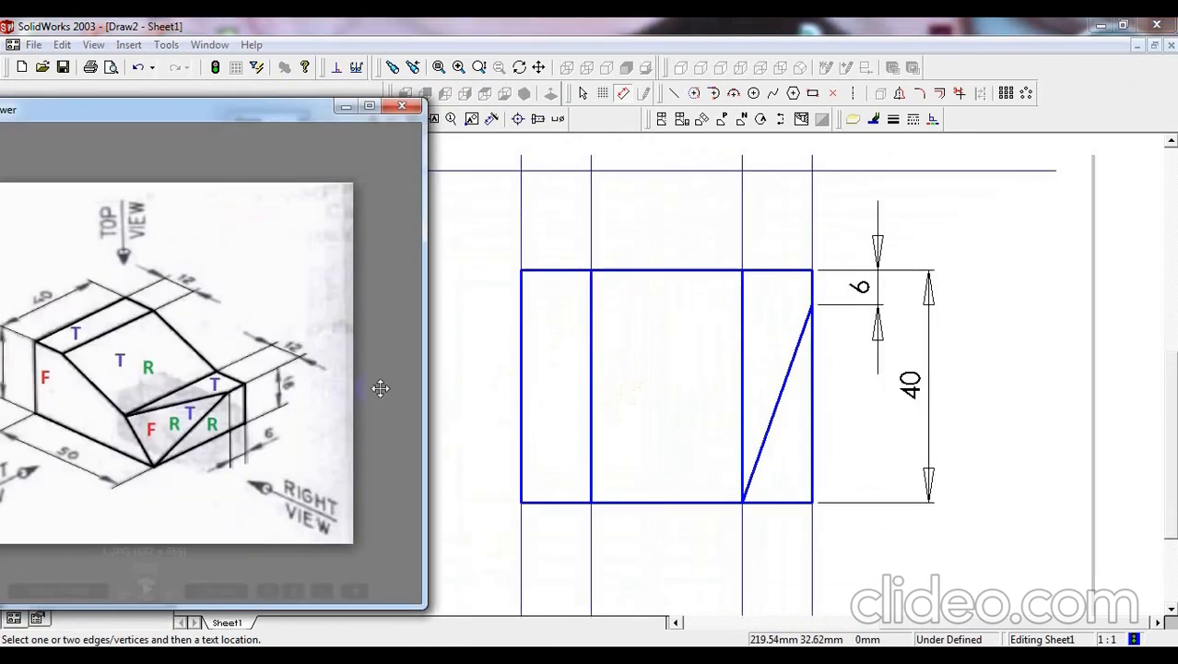
drag(269, 112, 346, 134)
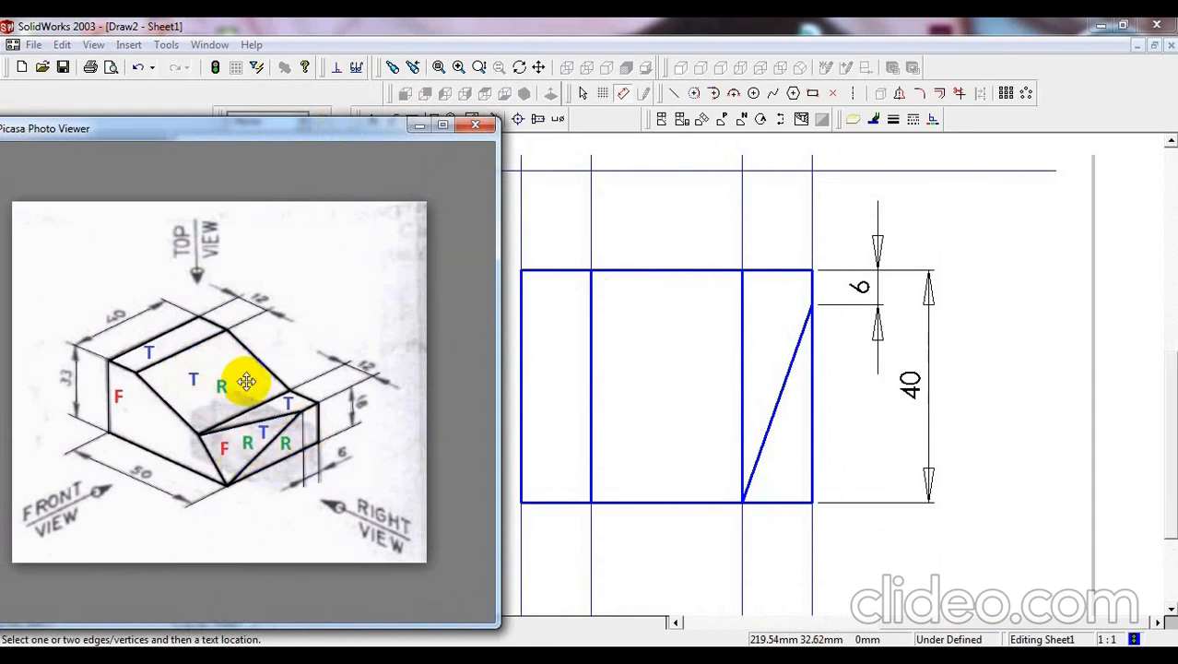
click(418, 126)
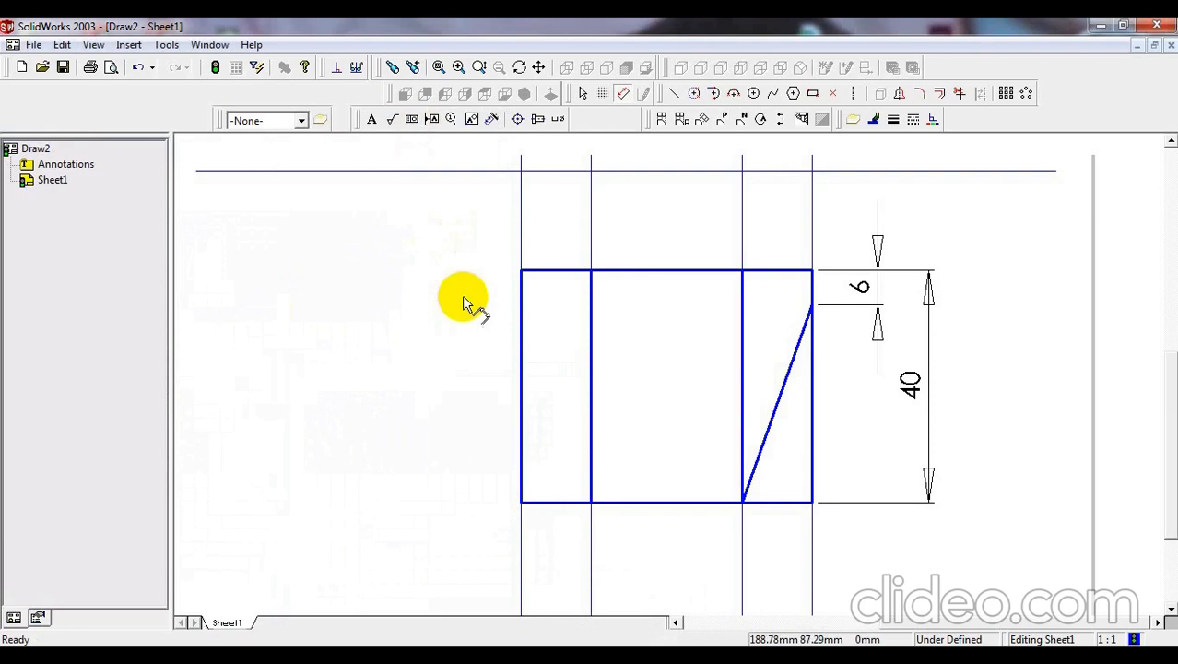
- With a thin line weight, sketch a vertical reference line about 174 mm long left of both views, crossing the horizontal reference line
scroll(472, 282, down, 1)
scroll(473, 284, up, 3)
scroll(473, 280, up, 2)
scroll(539, 211, down, 1)
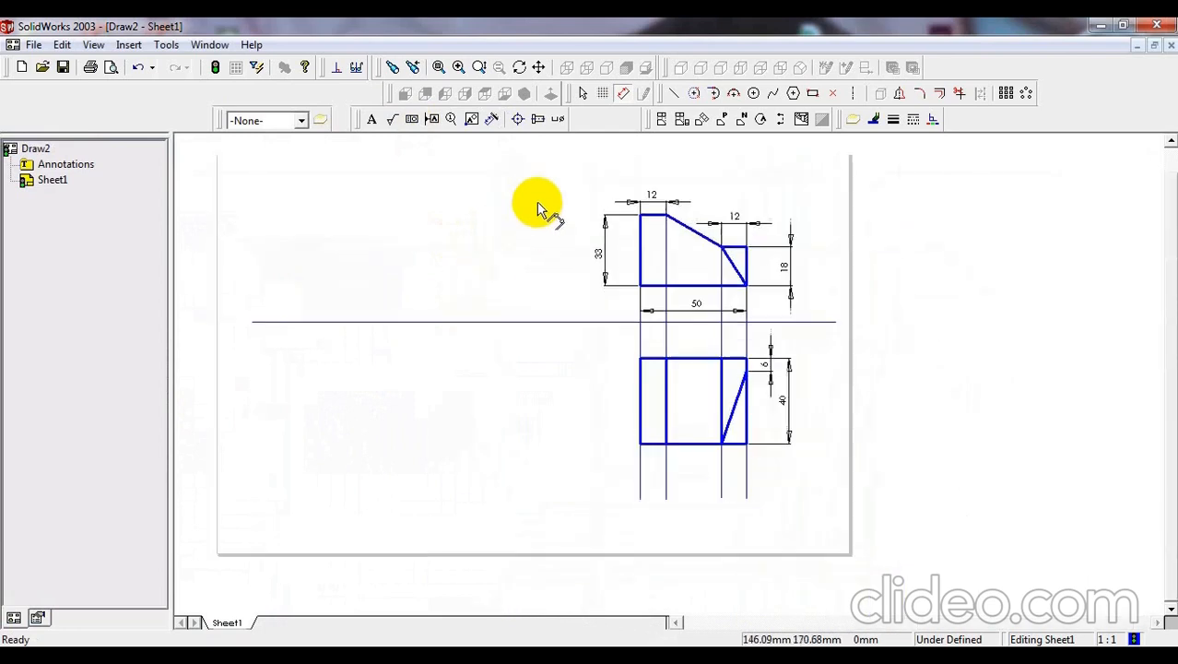
click(892, 122)
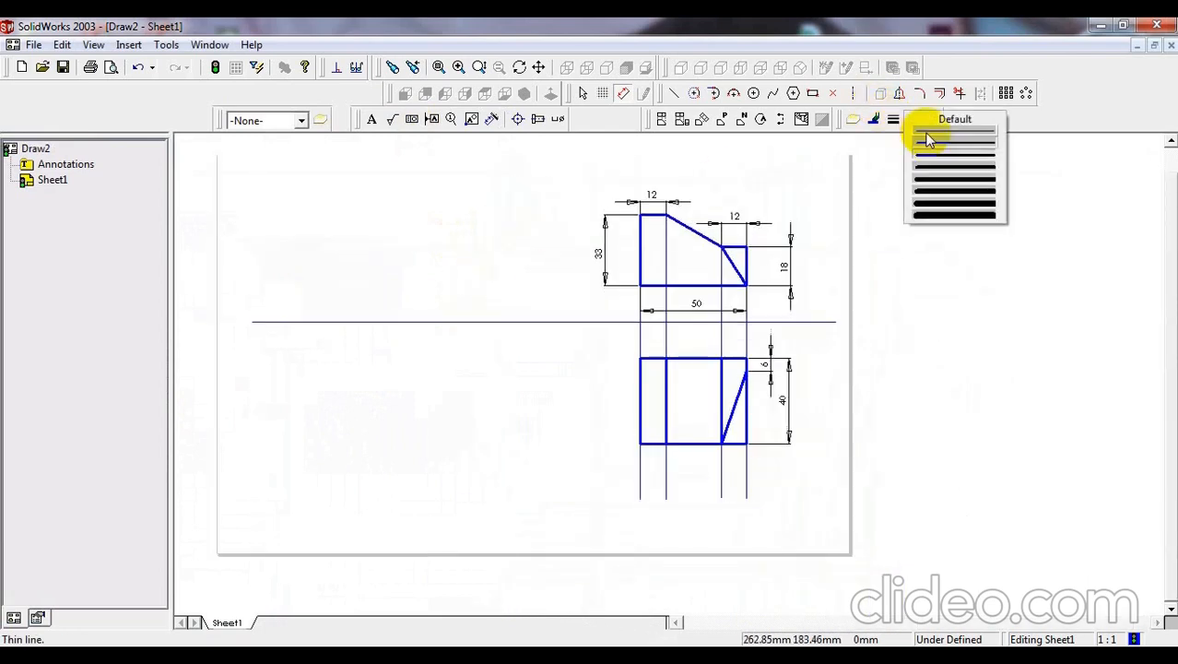
click(929, 139)
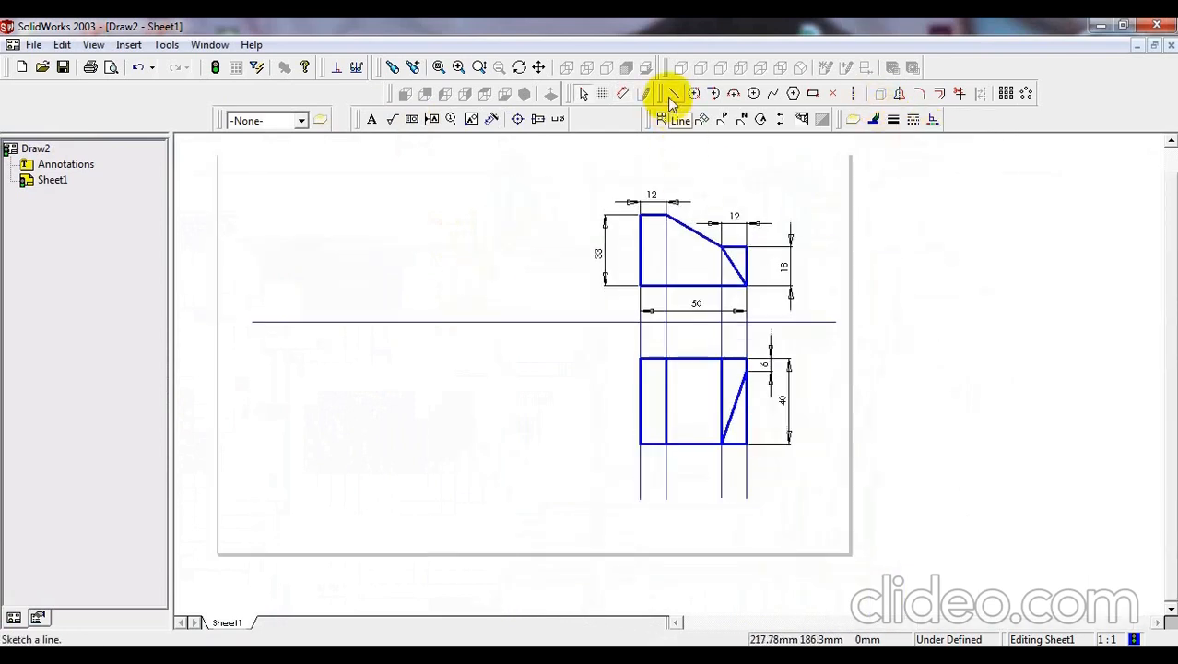
click(556, 167)
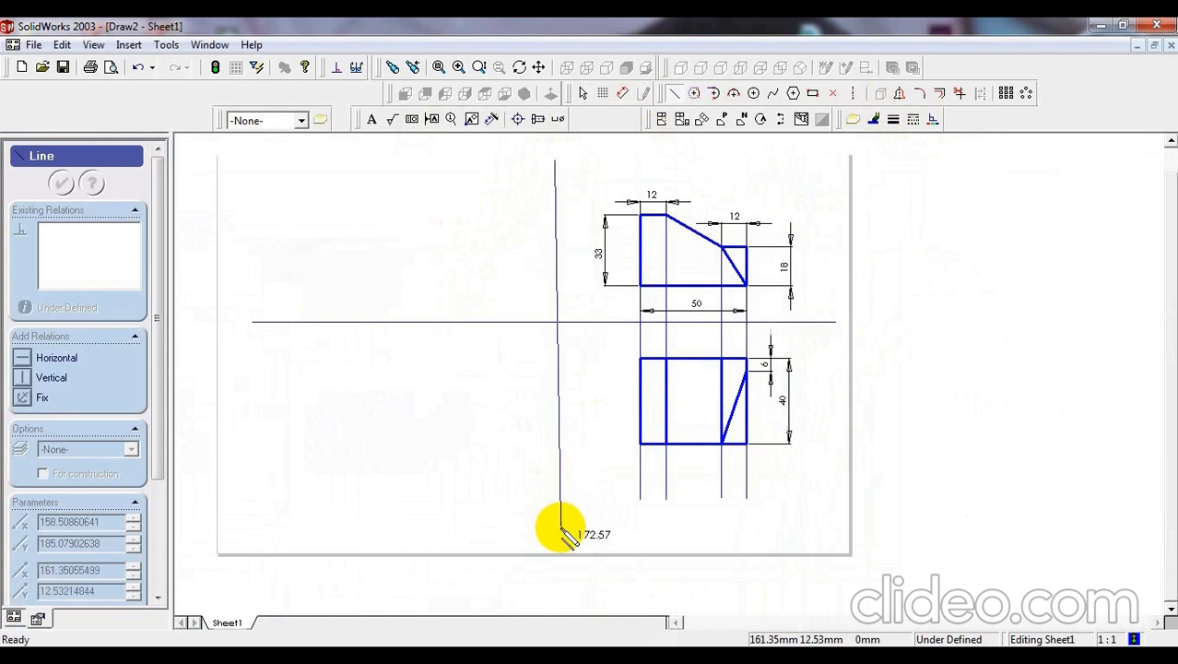
click(554, 533)
right_click(557, 305)
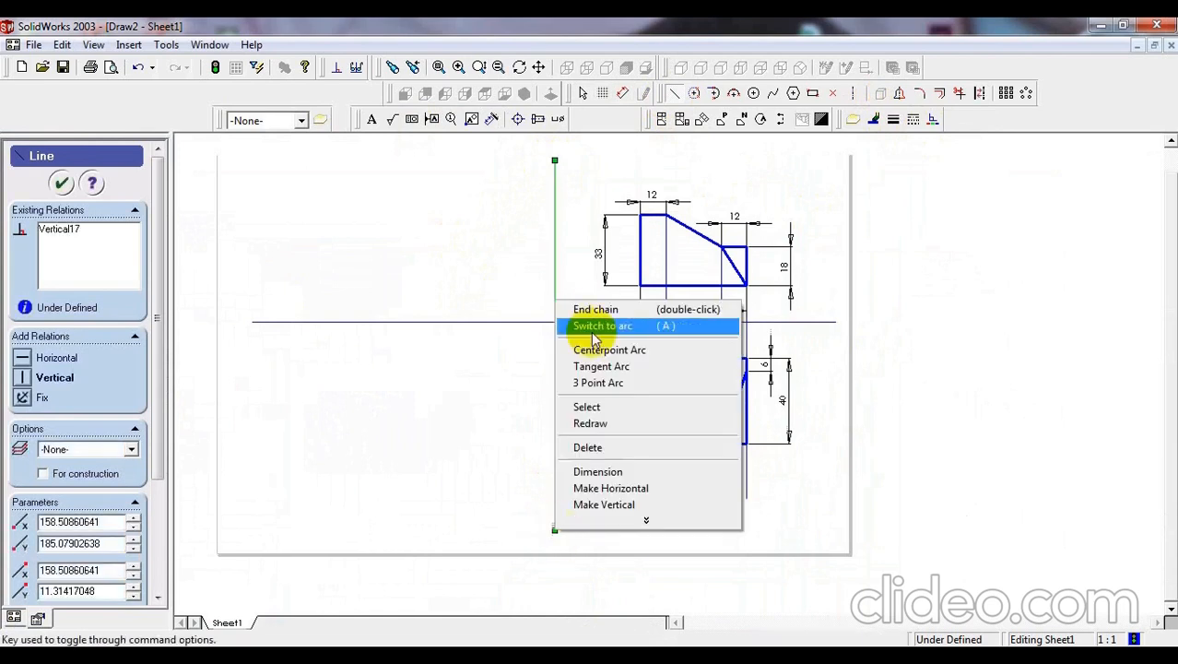
click(597, 311)
- Sketch a thin diagonal about 114 mm long down and left from the intersection of the horizontal and vertical reference lines
scroll(531, 215, down, 1)
scroll(305, 236, up, 1)
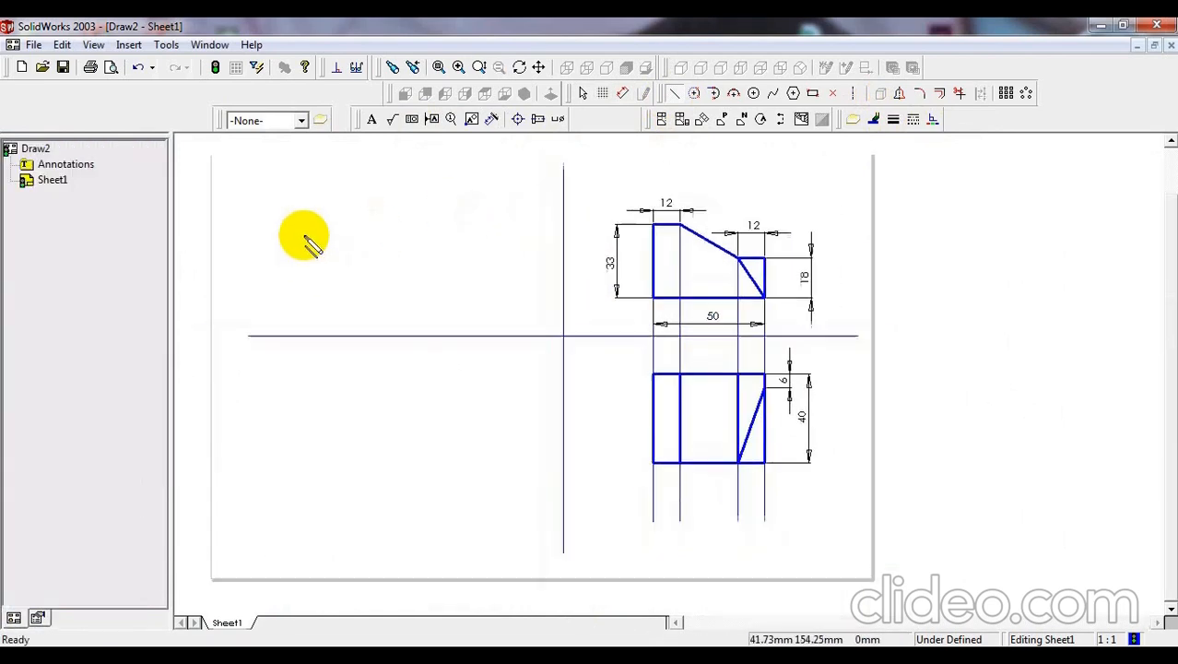
scroll(302, 225, down, 1)
scroll(304, 228, down, 1)
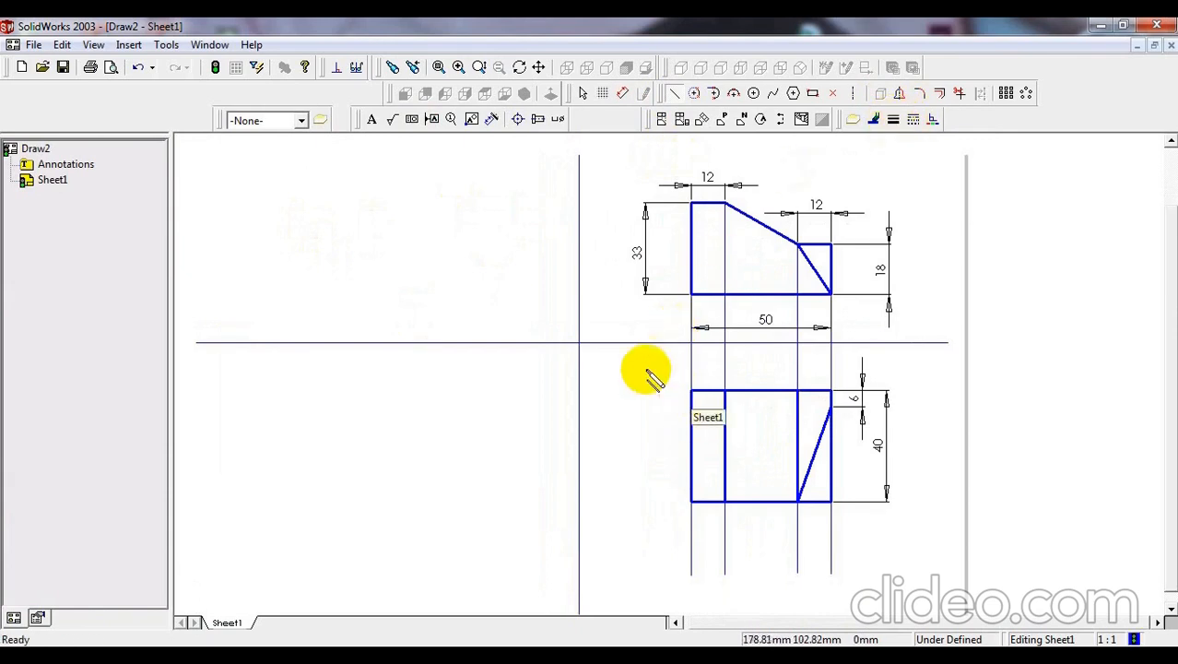
click(578, 345)
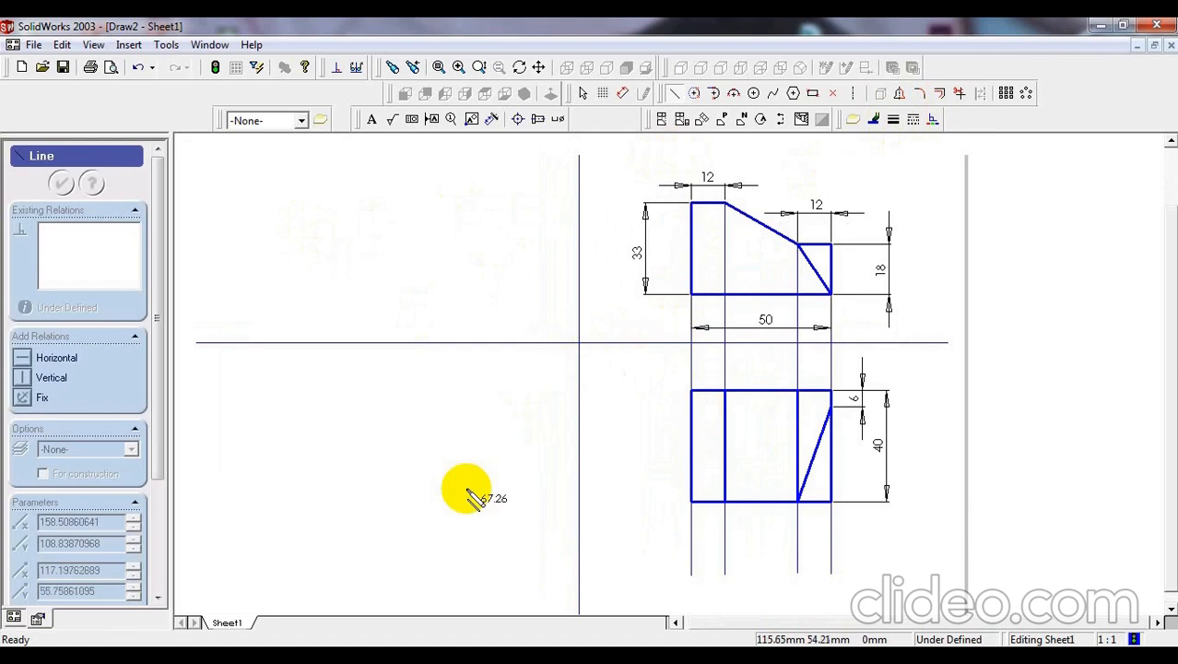
click(332, 544)
- Dimension the angle between the diagonal and the horizontal reference line as 45° and move its text right of the vertical reference line
right_click(330, 544)
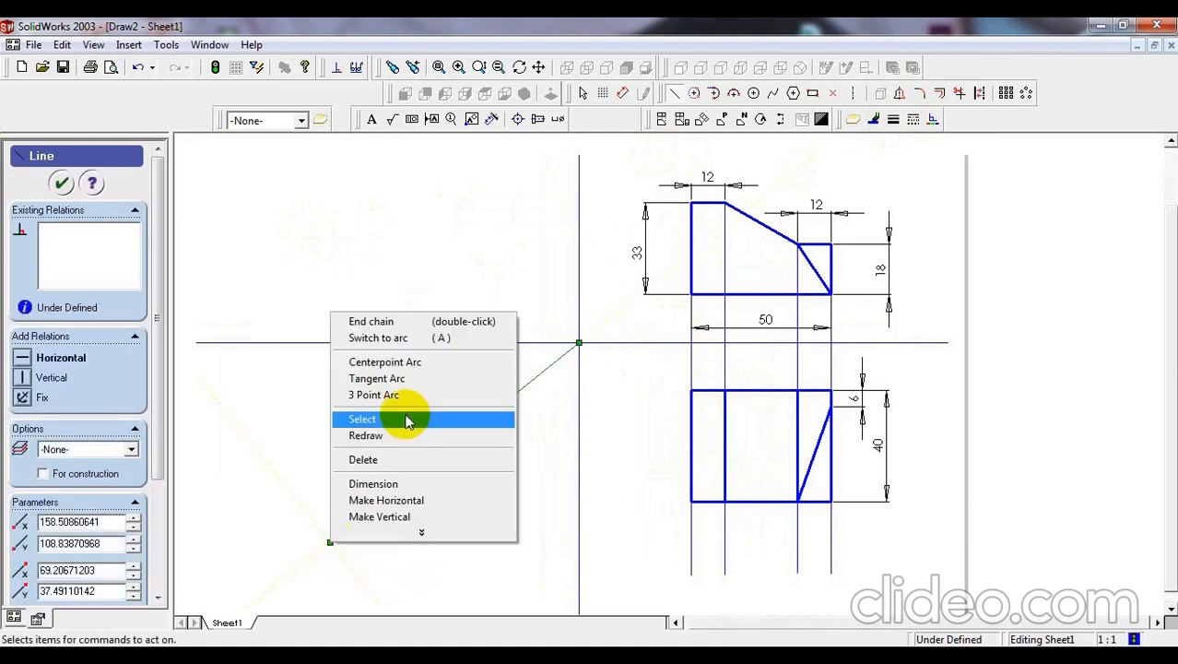
click(403, 484)
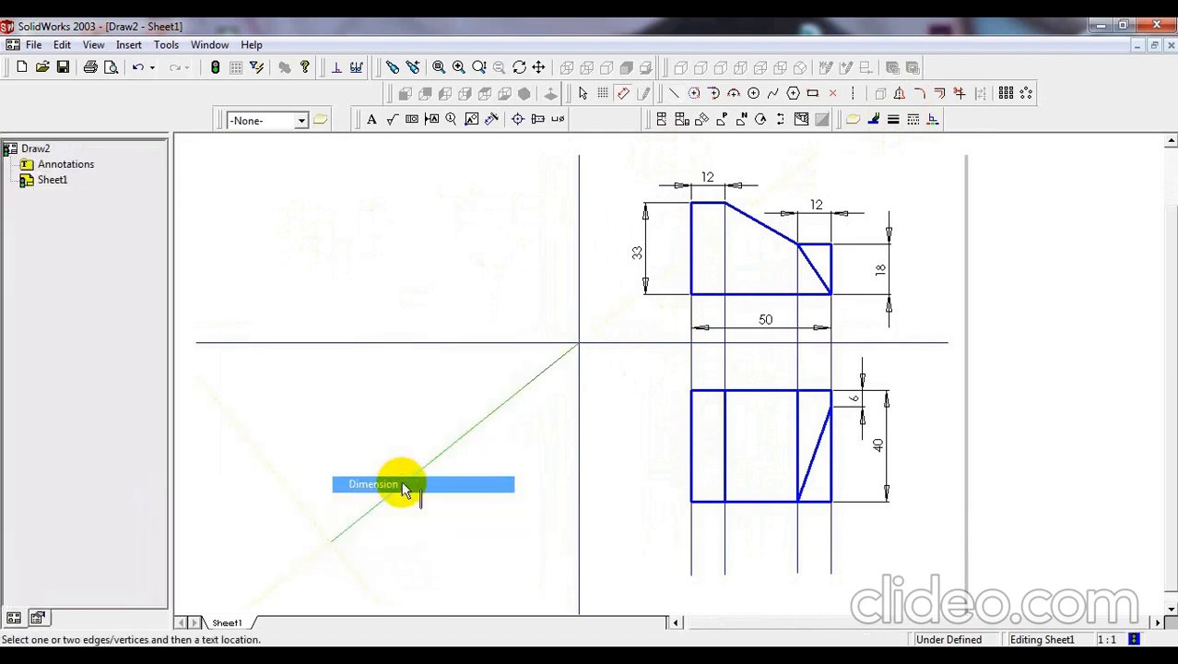
click(540, 373)
click(526, 343)
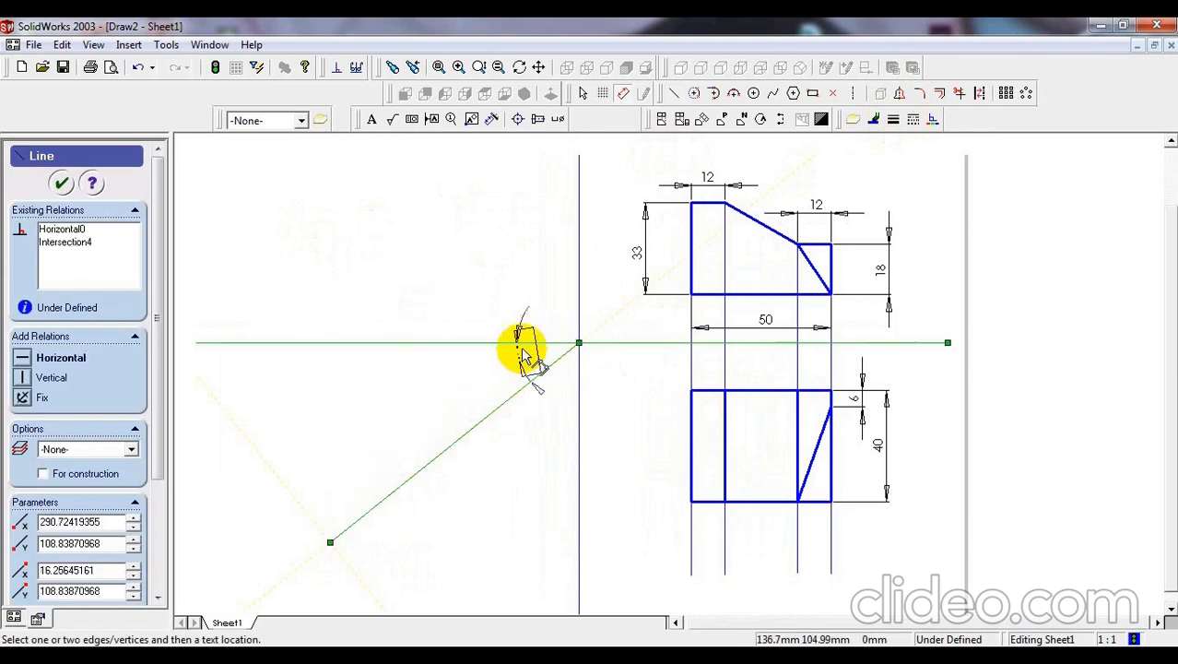
click(521, 367)
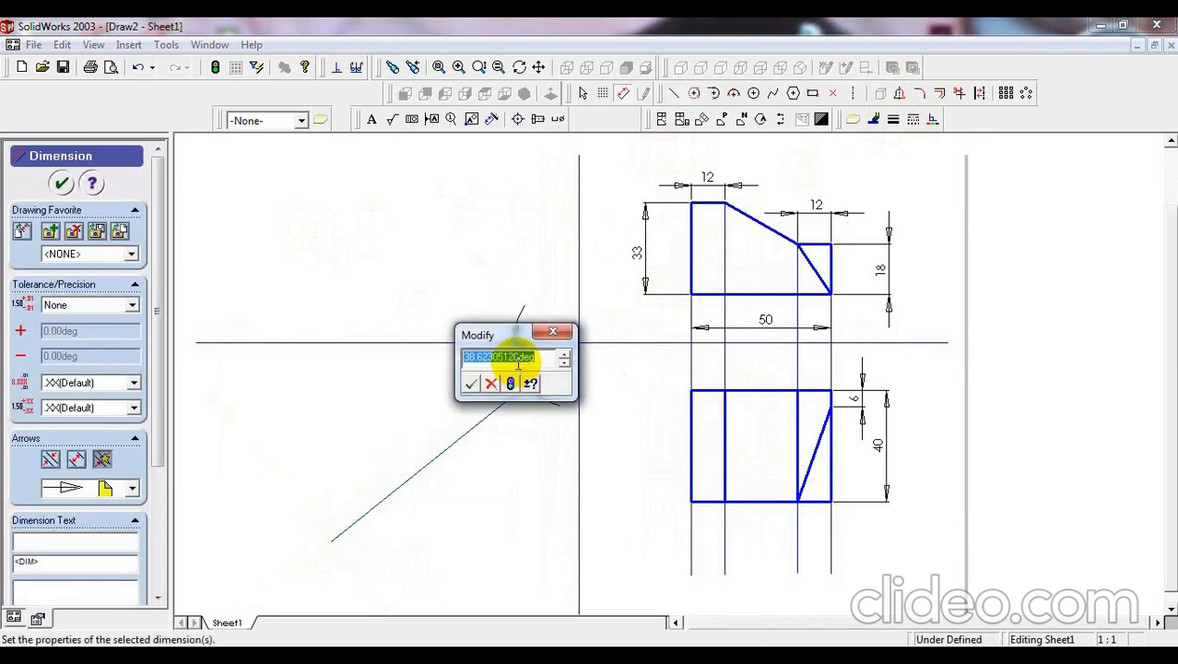
key(Return)
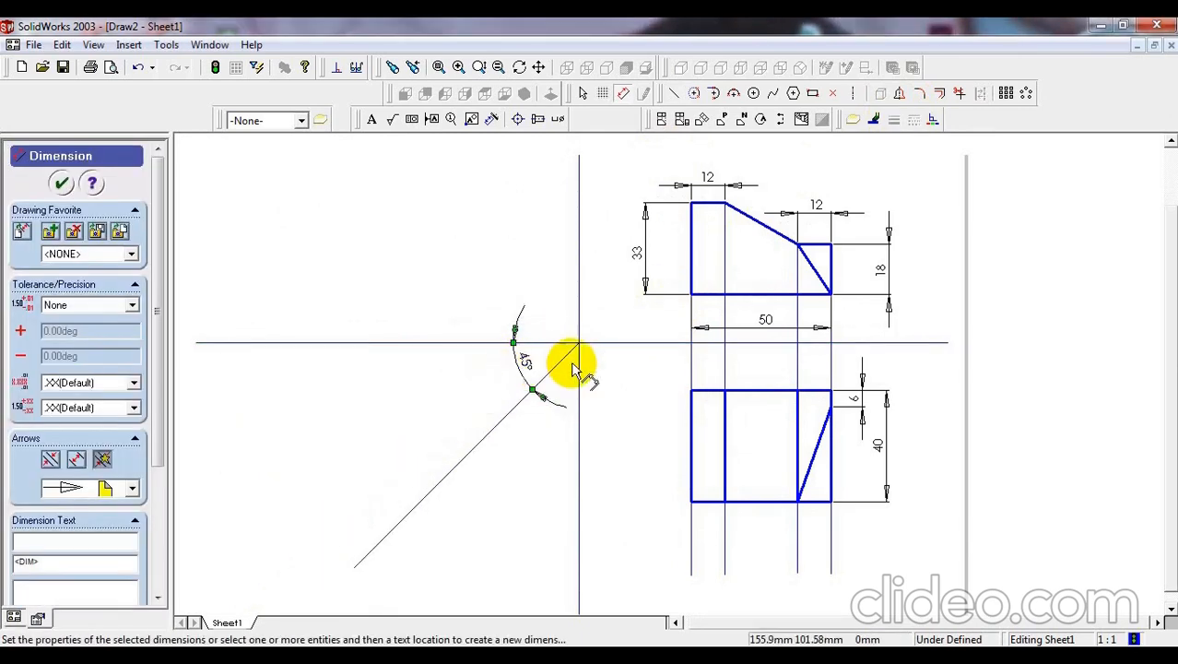
drag(531, 364, 610, 379)
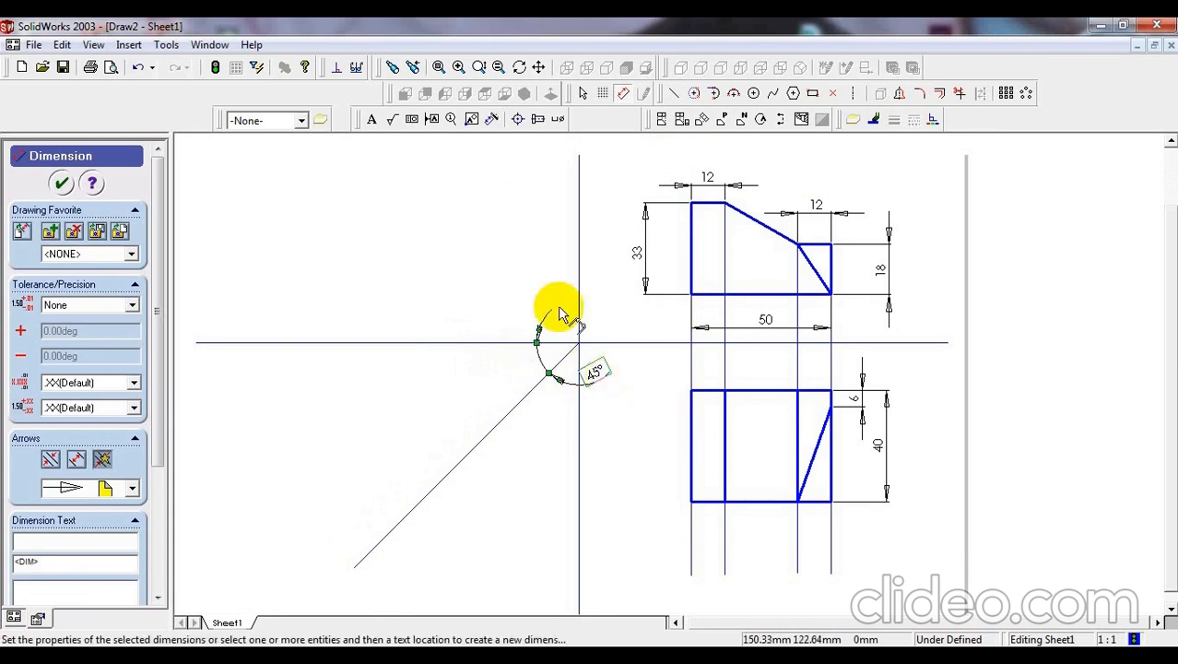
click(506, 250)
- Sketch thin horizontal projection lines about 40 mm long from the top view's upper and lower left corners to the vertical reference line
click(673, 92)
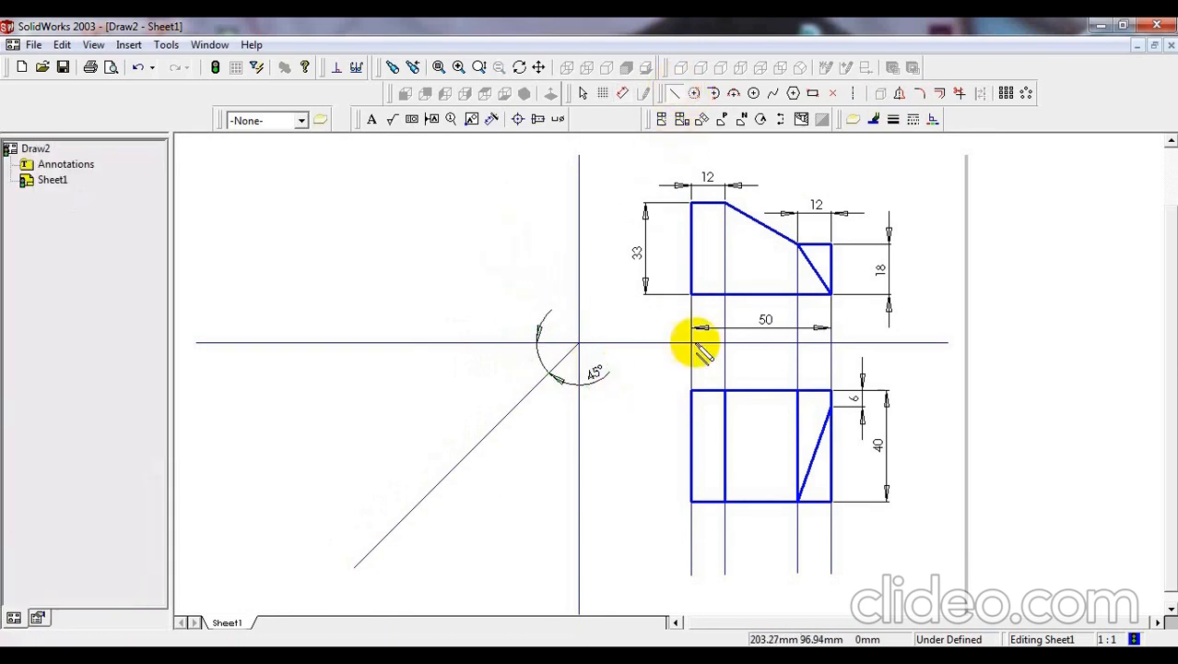
click(692, 393)
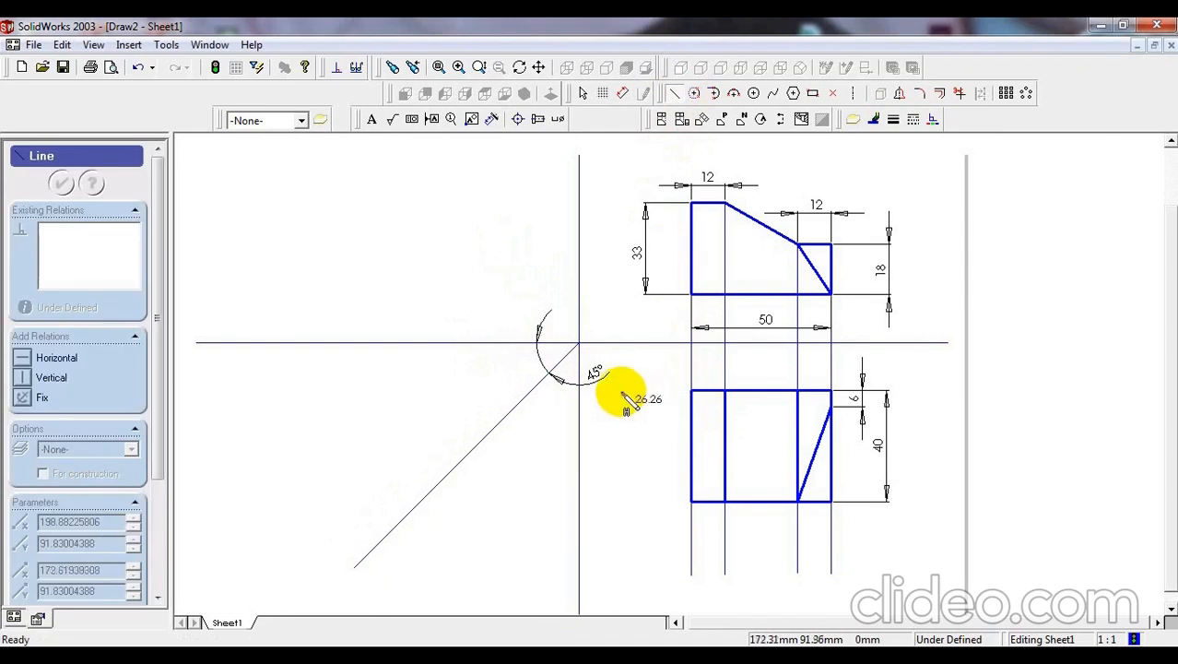
click(584, 406)
right_click(621, 433)
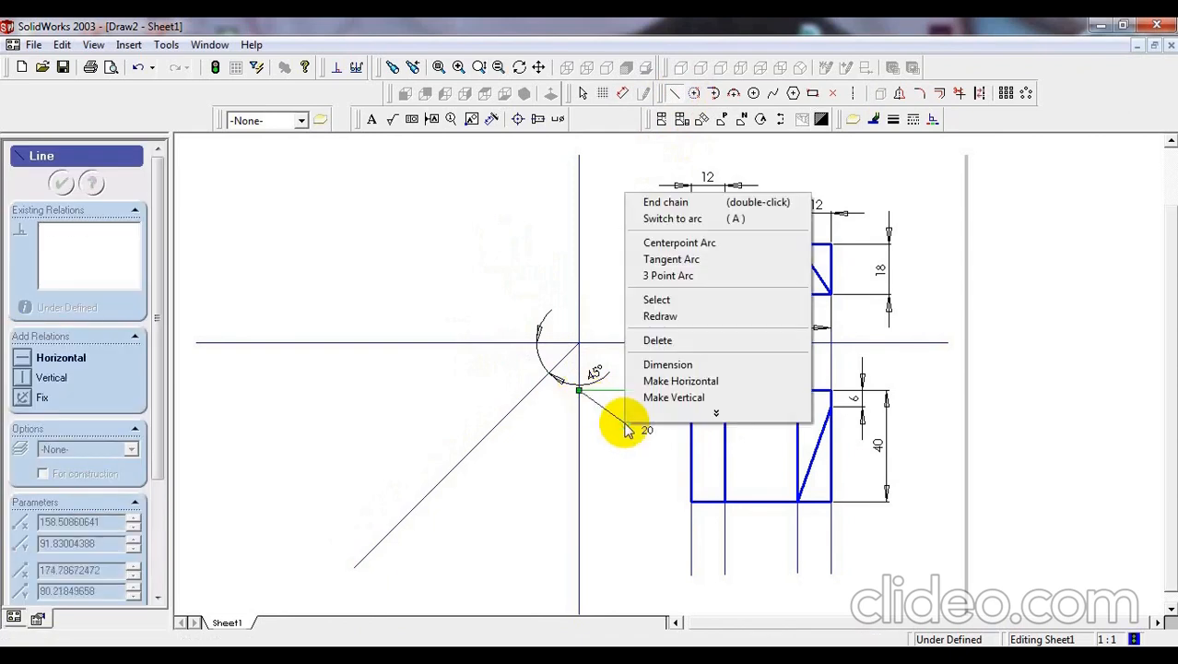
click(666, 200)
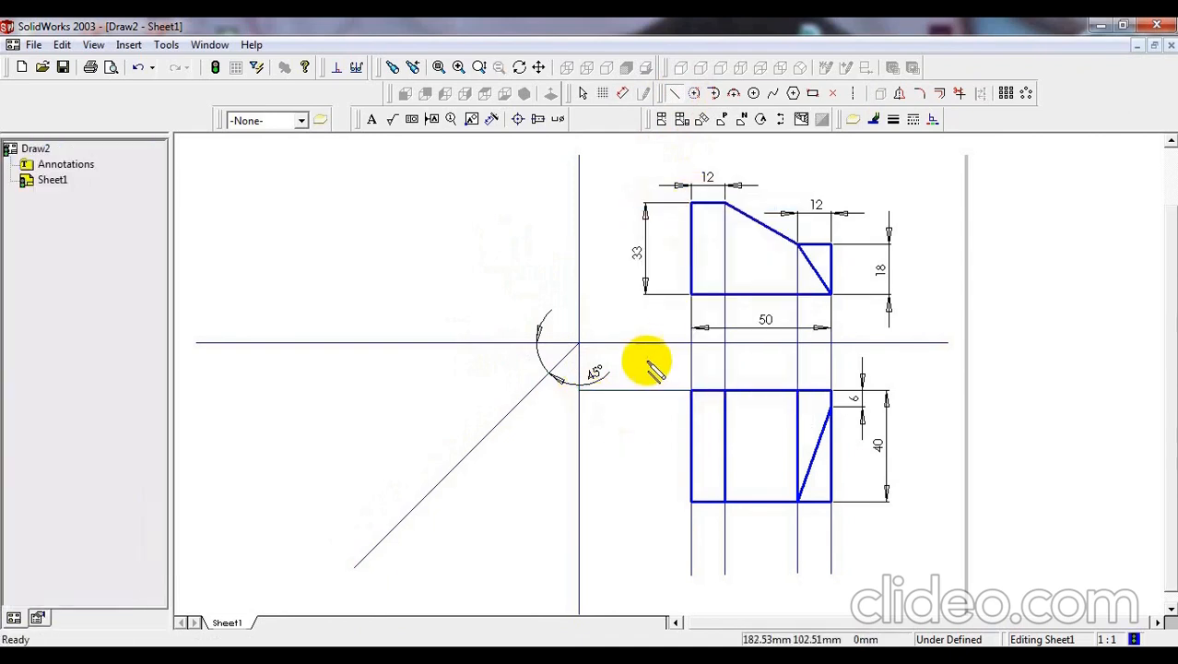
click(691, 502)
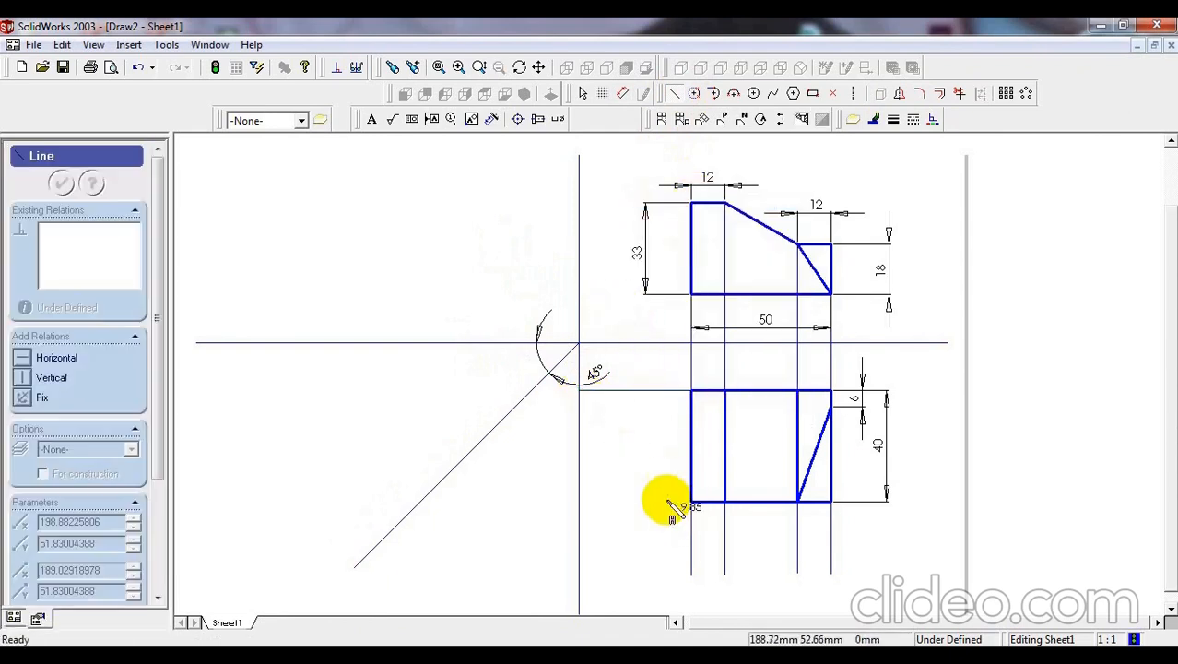
click(579, 503)
right_click(579, 504)
click(611, 283)
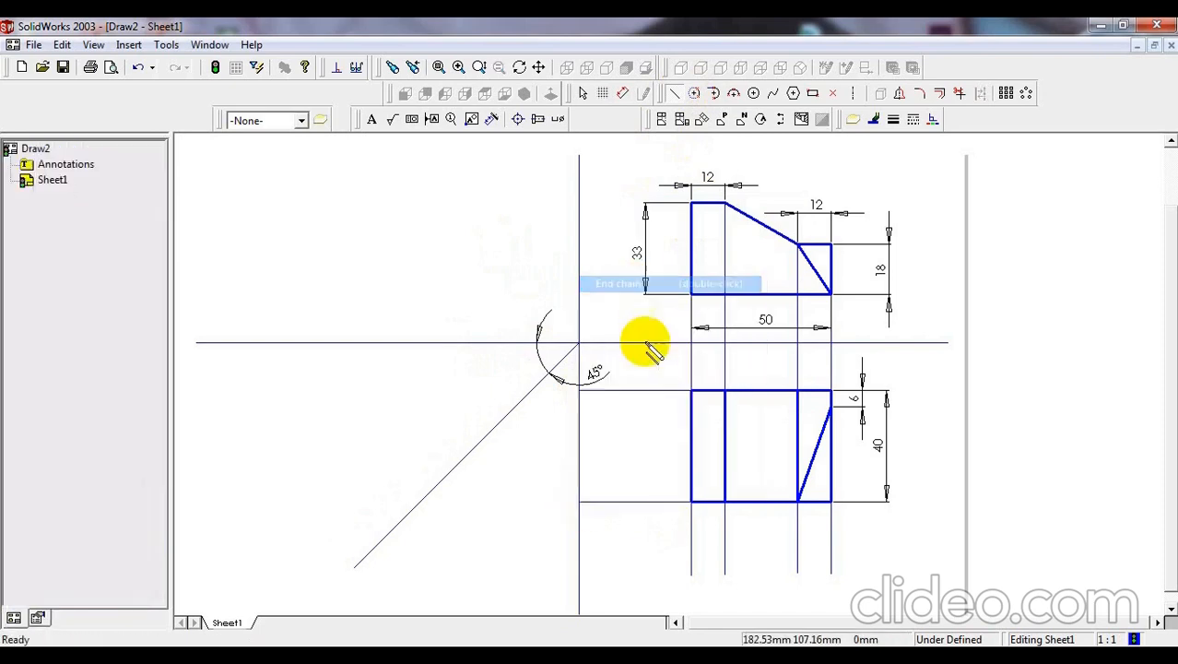
- Sketch a thin horizontal projection line about 90 mm long from the top view diagonal's upper end to the vertical reference line
click(822, 415)
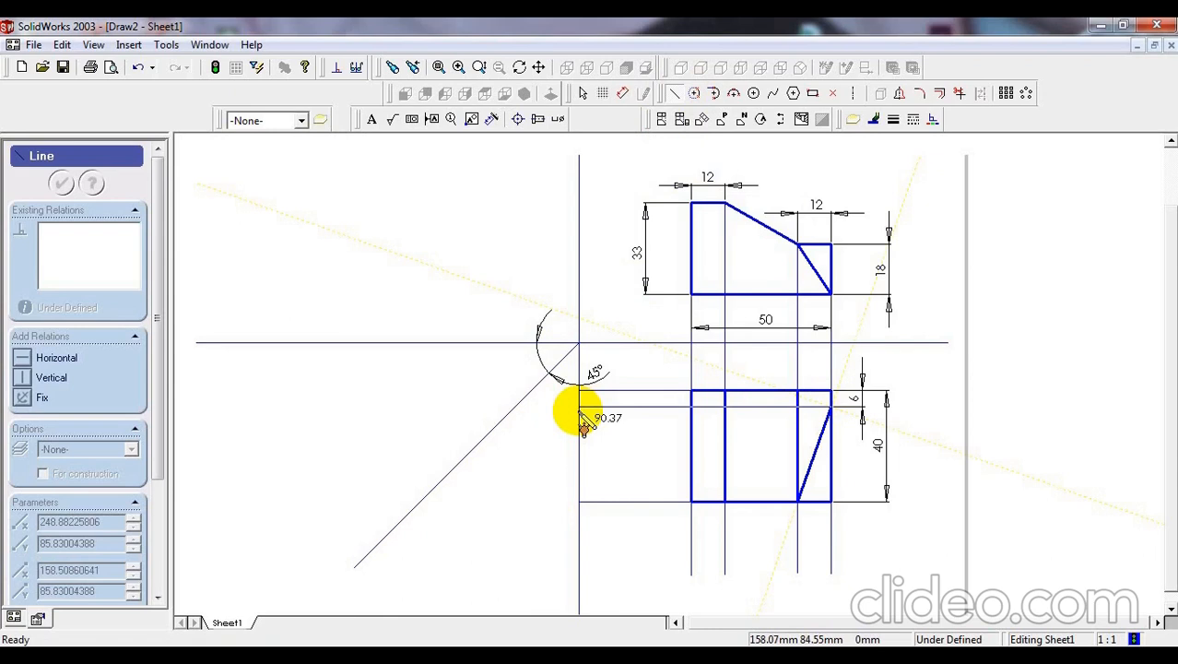
click(582, 406)
right_click(584, 406)
click(594, 415)
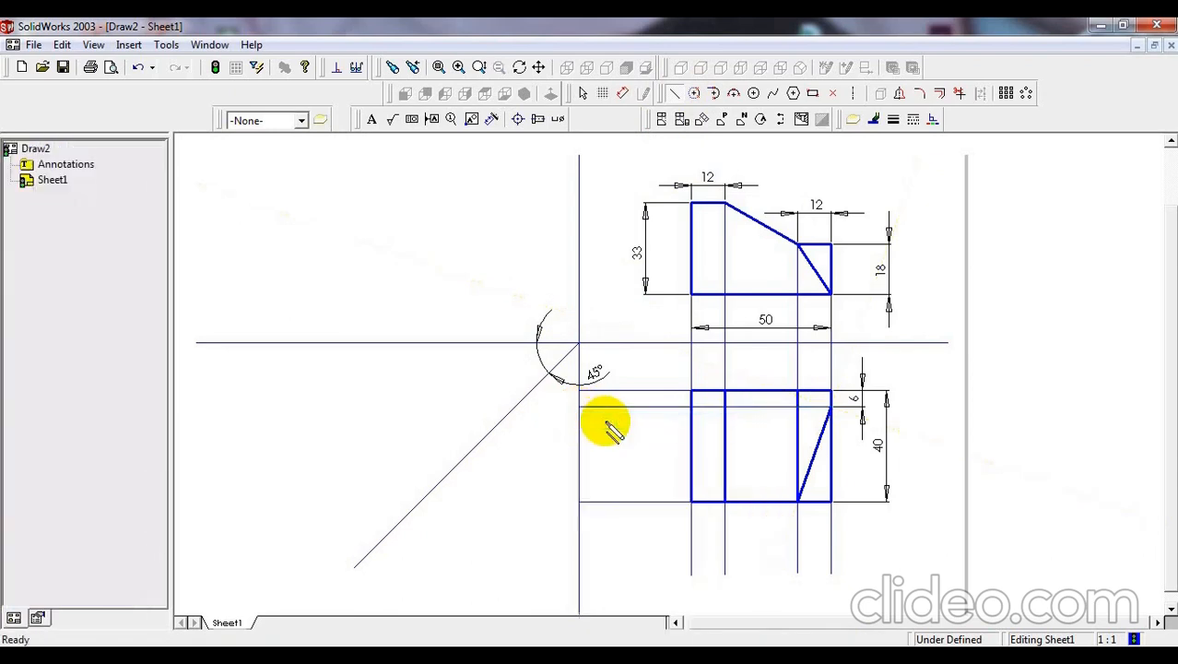
- Undo the three horizontal projection lines drawn from the top view to the vertical reference line
key(ctrl+z)
key(ctrl+z)
key(ctrl+z)
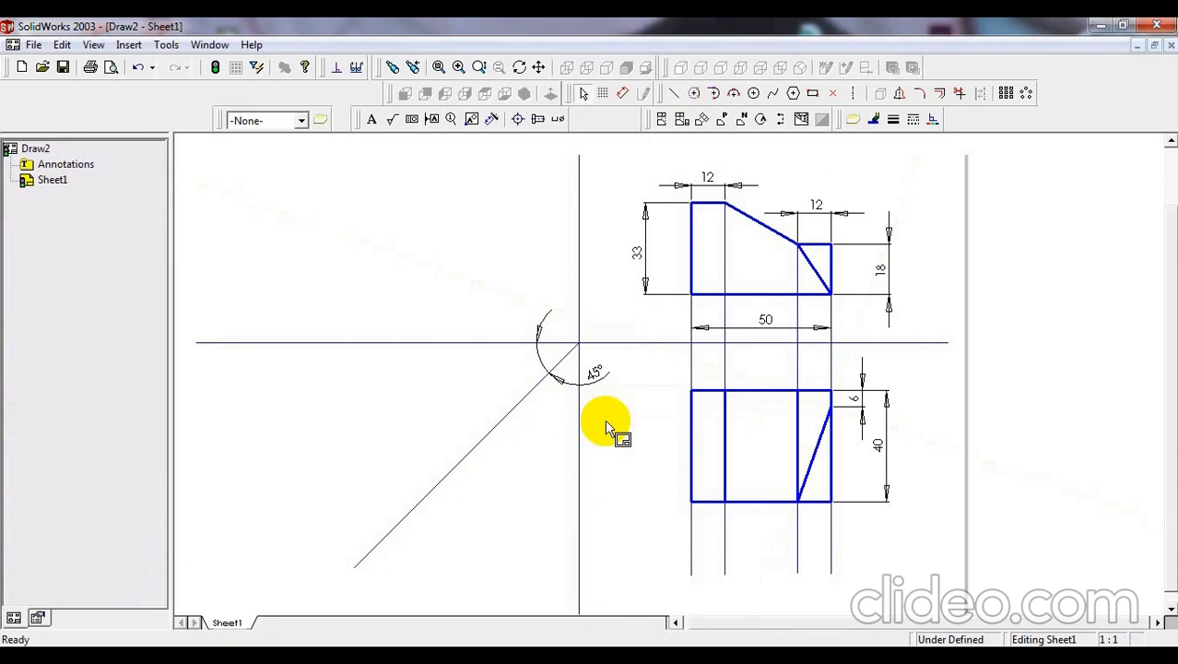
- Sketch thin horizontal projection lines, about 57 and 113 mm long, from the top view's upper left corner and diagonal's upper end to the 45° line
click(674, 94)
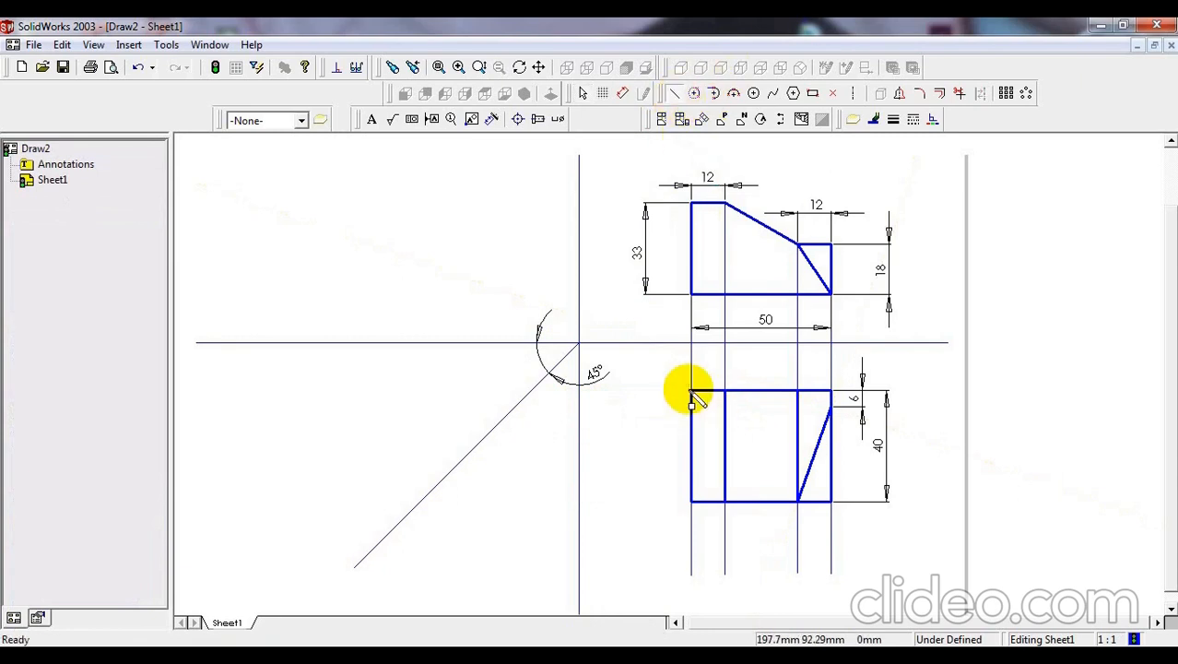
click(691, 390)
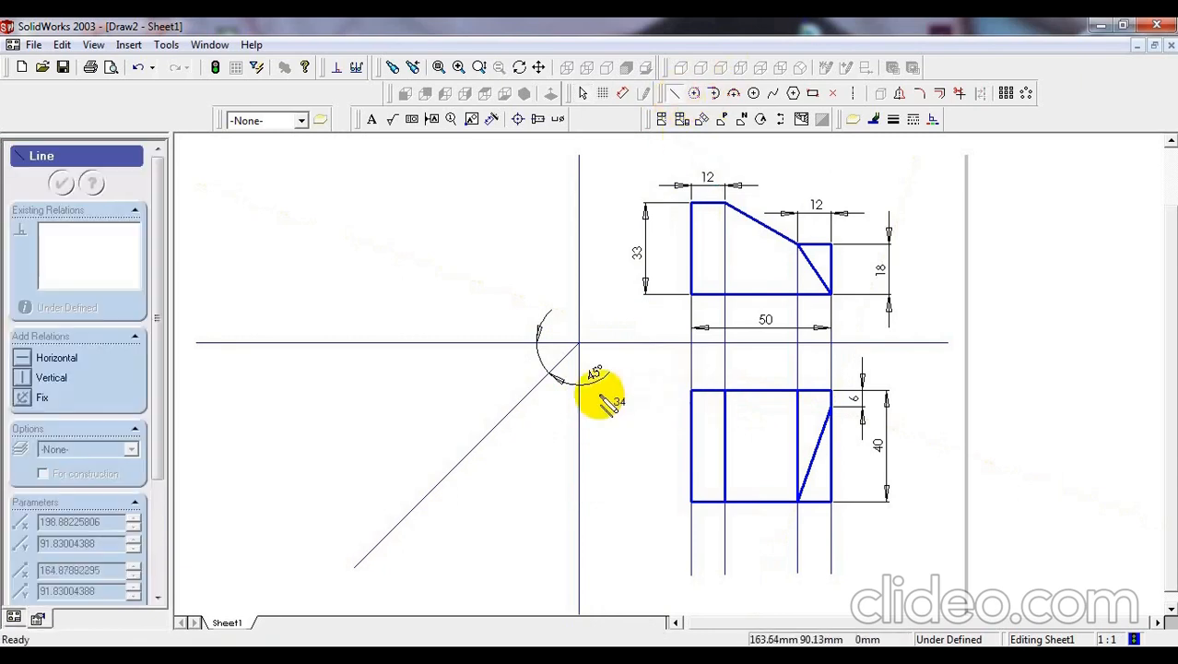
right_click(530, 394)
click(544, 398)
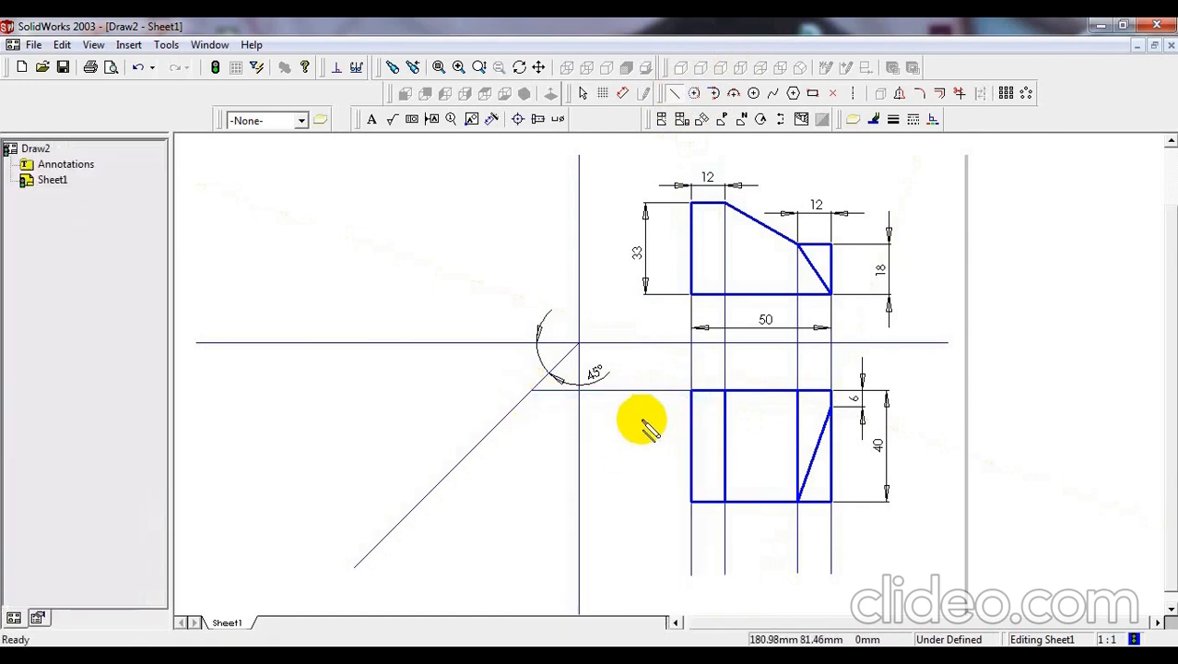
click(832, 405)
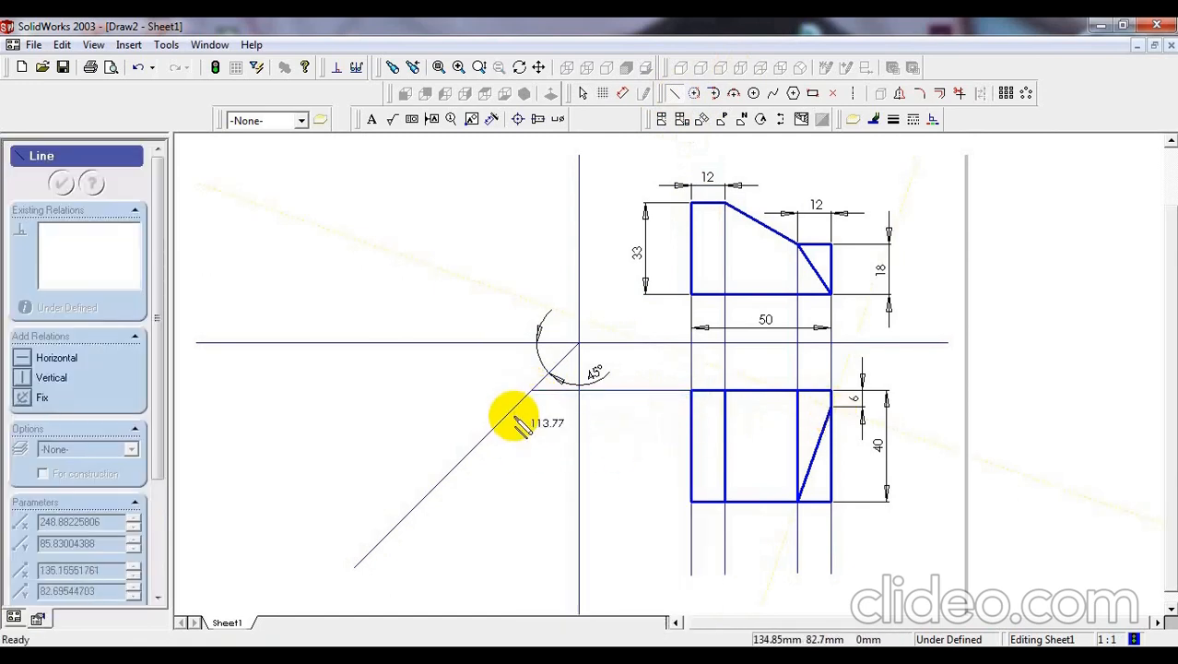
click(515, 406)
right_click(517, 405)
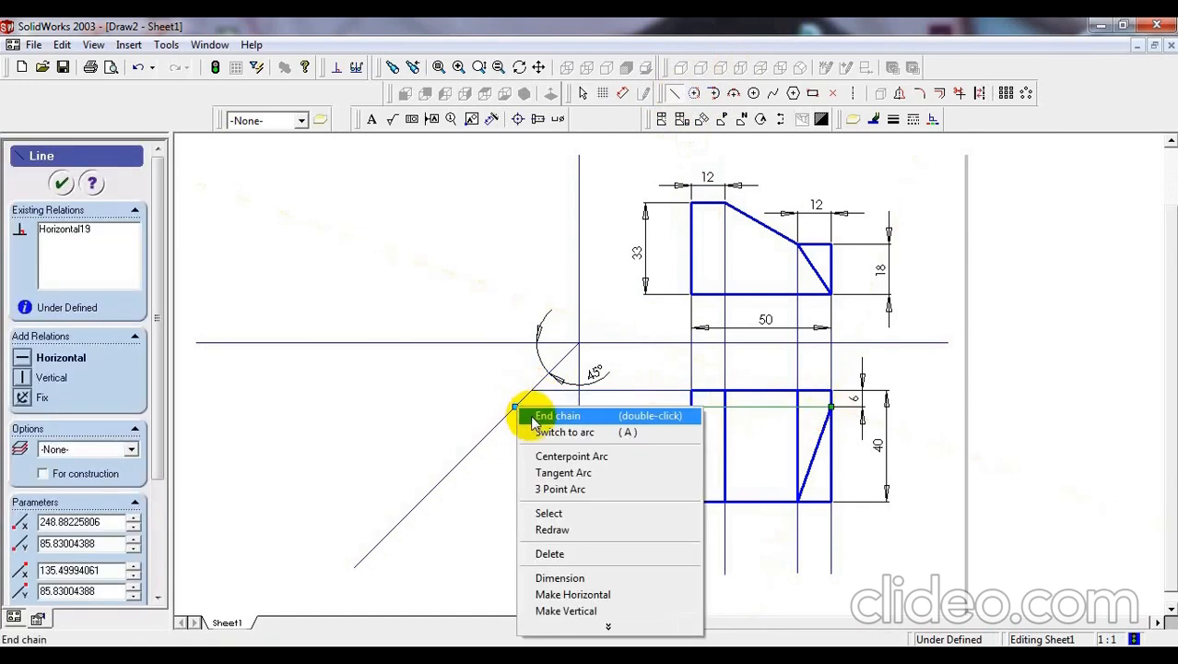
click(553, 414)
- Sketch a thin horizontal projection line about 97 mm long from the top view's lower left corner to the 45° line
click(692, 502)
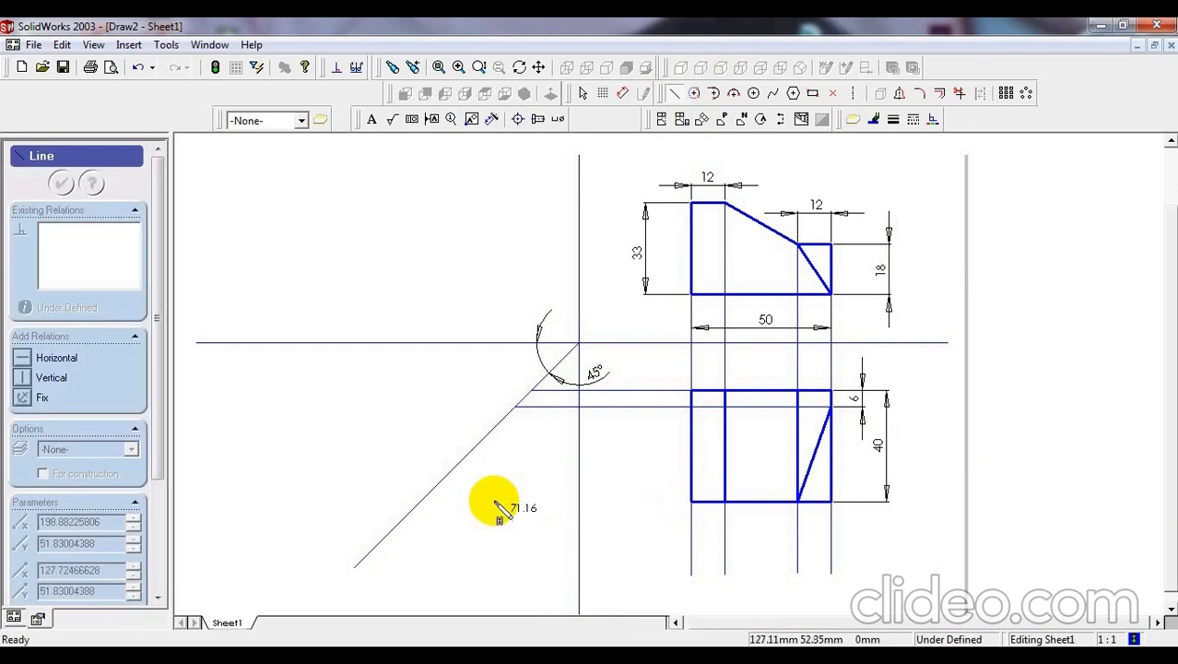
click(422, 503)
right_click(423, 507)
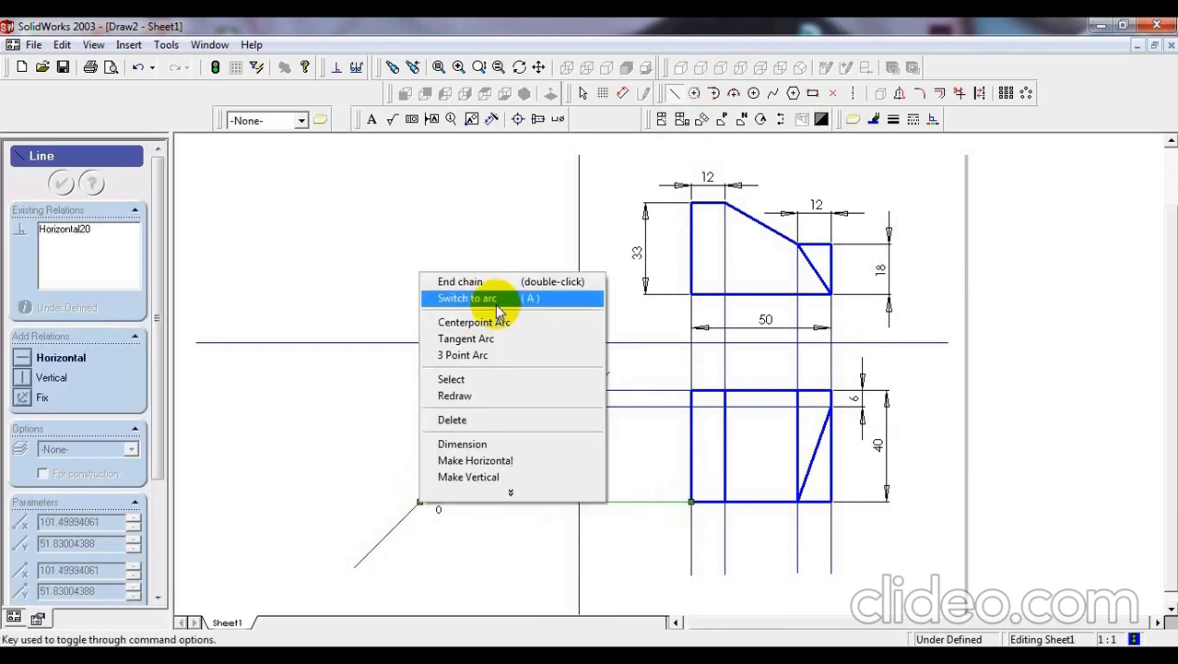
click(433, 278)
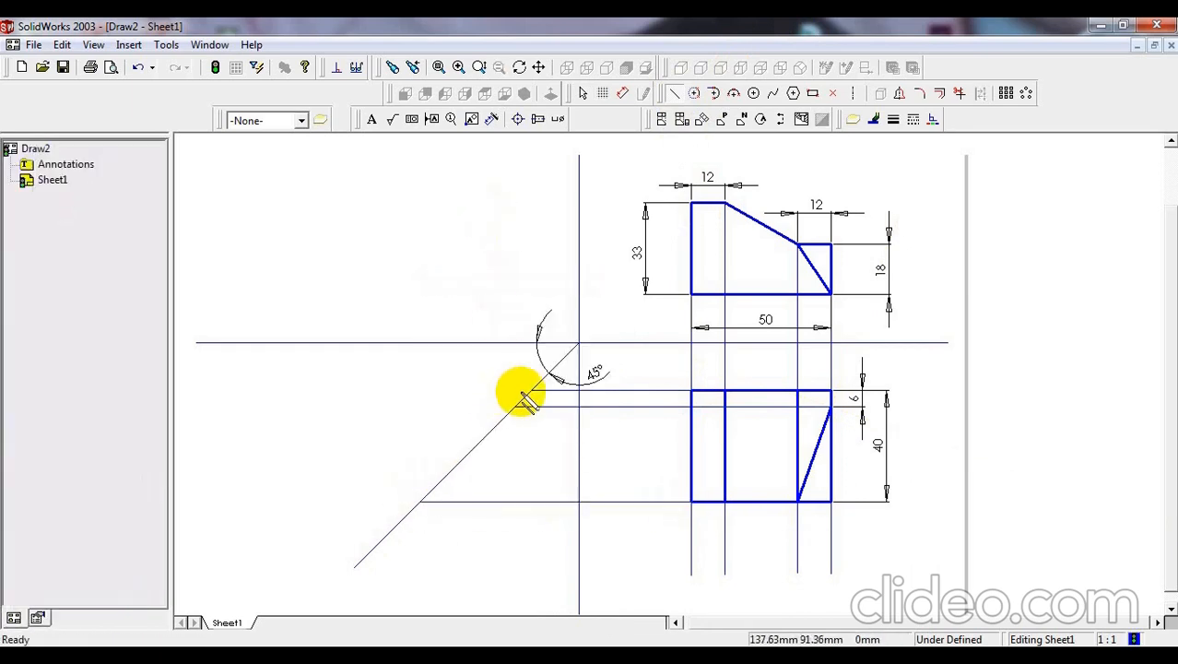
- Sketch vertical projection lines upward from the two upper projection points on the 45° line, ending level about 84 mm above the first point
click(533, 390)
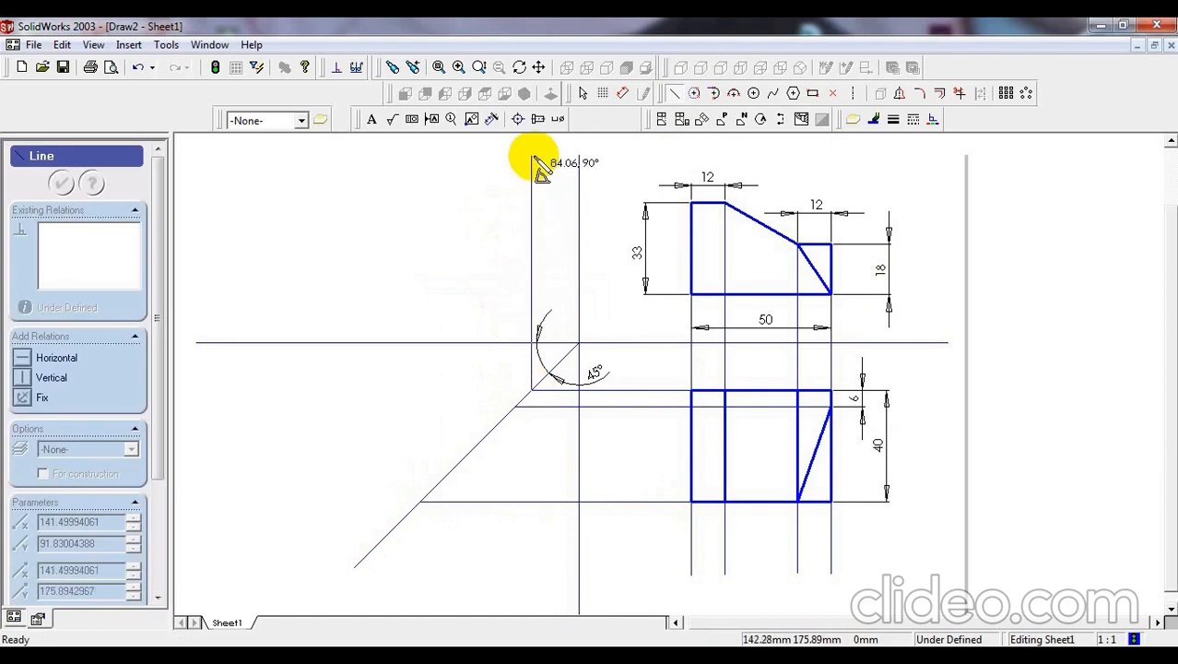
click(535, 160)
right_click(536, 162)
click(565, 183)
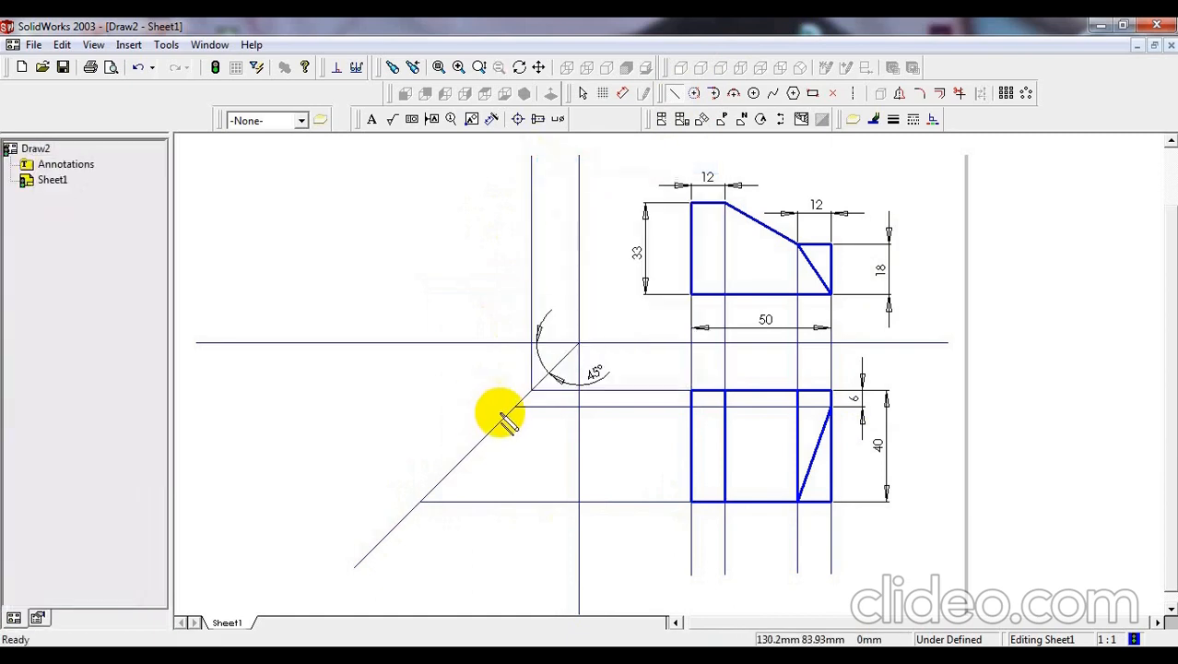
click(522, 404)
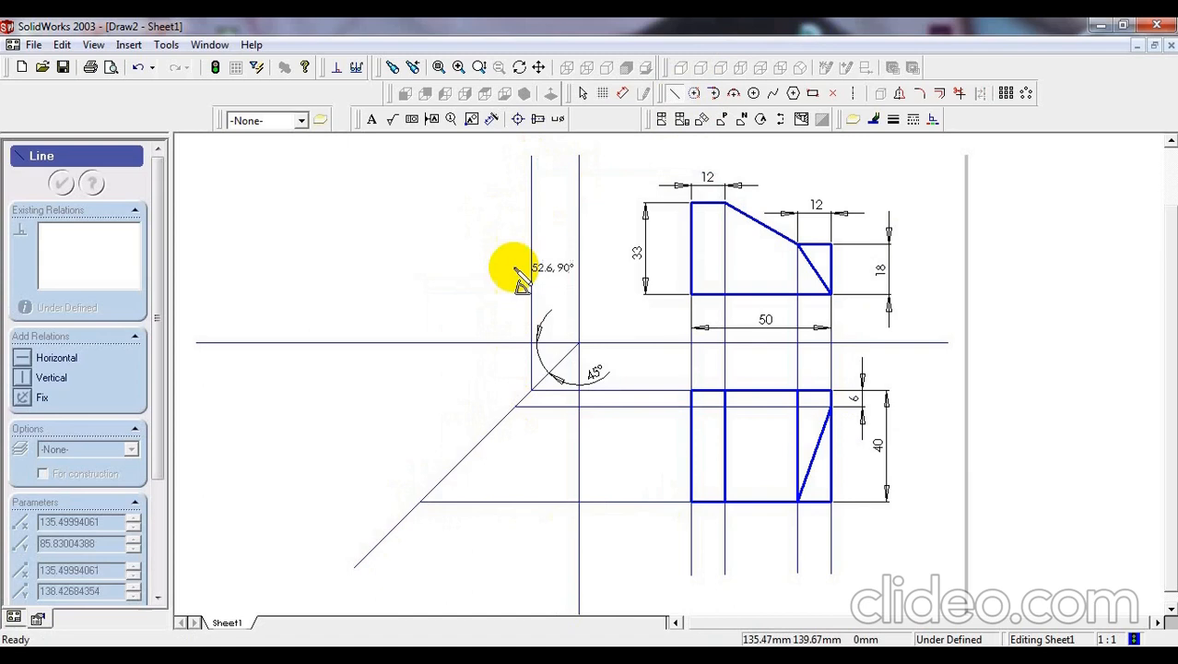
click(517, 159)
right_click(516, 159)
click(559, 167)
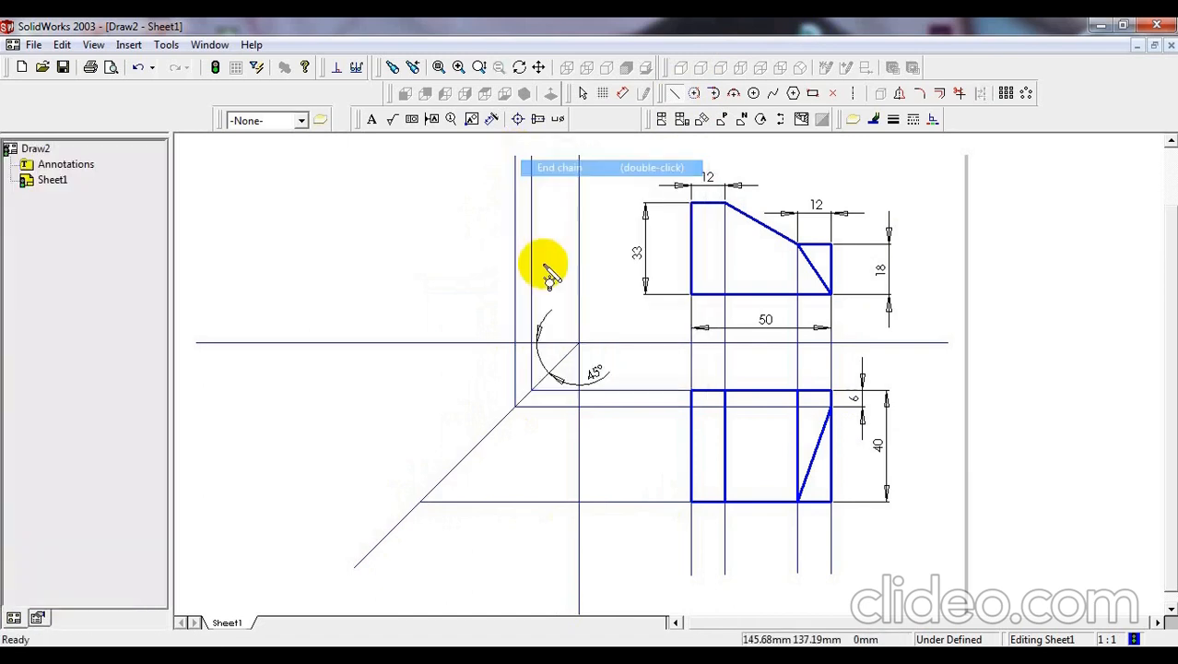
- Sketch a vertical projection line upward from the lowest projection point on the 45° line, ending about level with the other two vertical projections
click(422, 502)
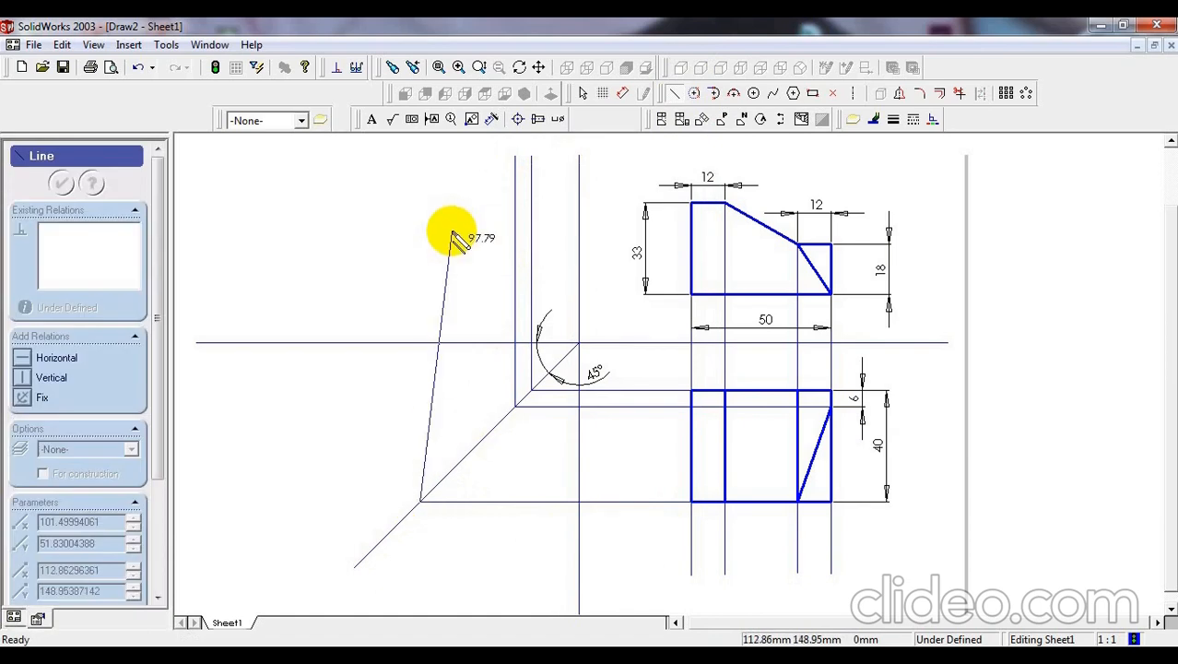
click(423, 158)
right_click(423, 159)
click(466, 168)
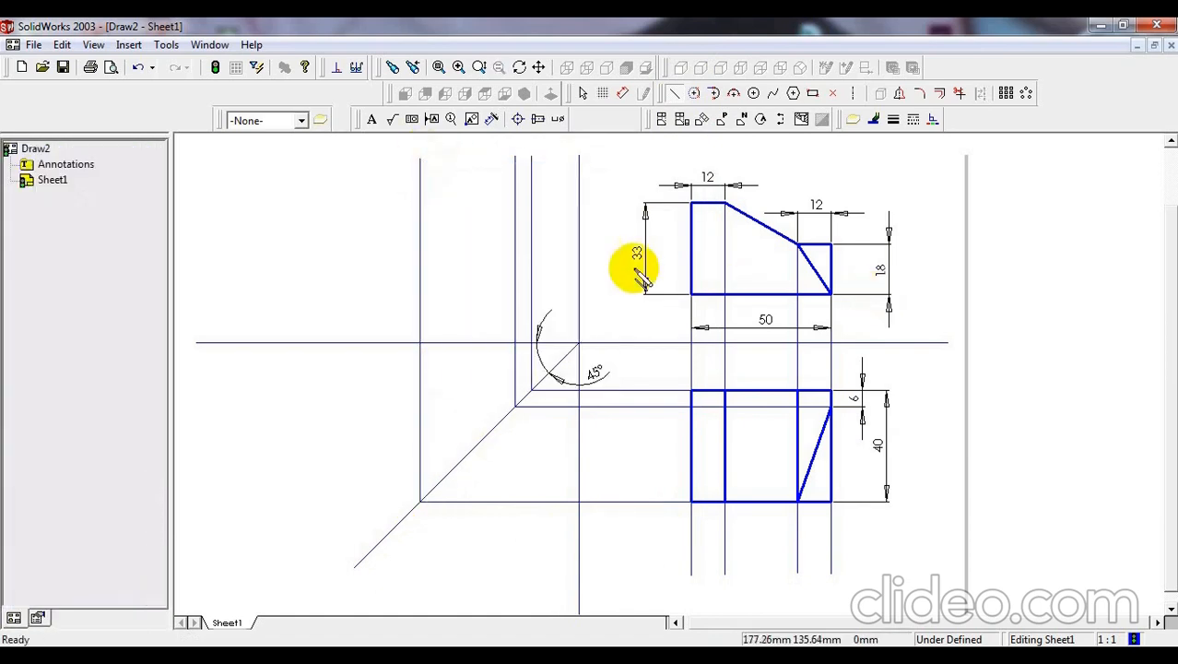
- Sketch horizontal projection lines leftward from the front view's lower left corner, about 110 mm long, and the slope's lower end, about 148 mm long
click(692, 295)
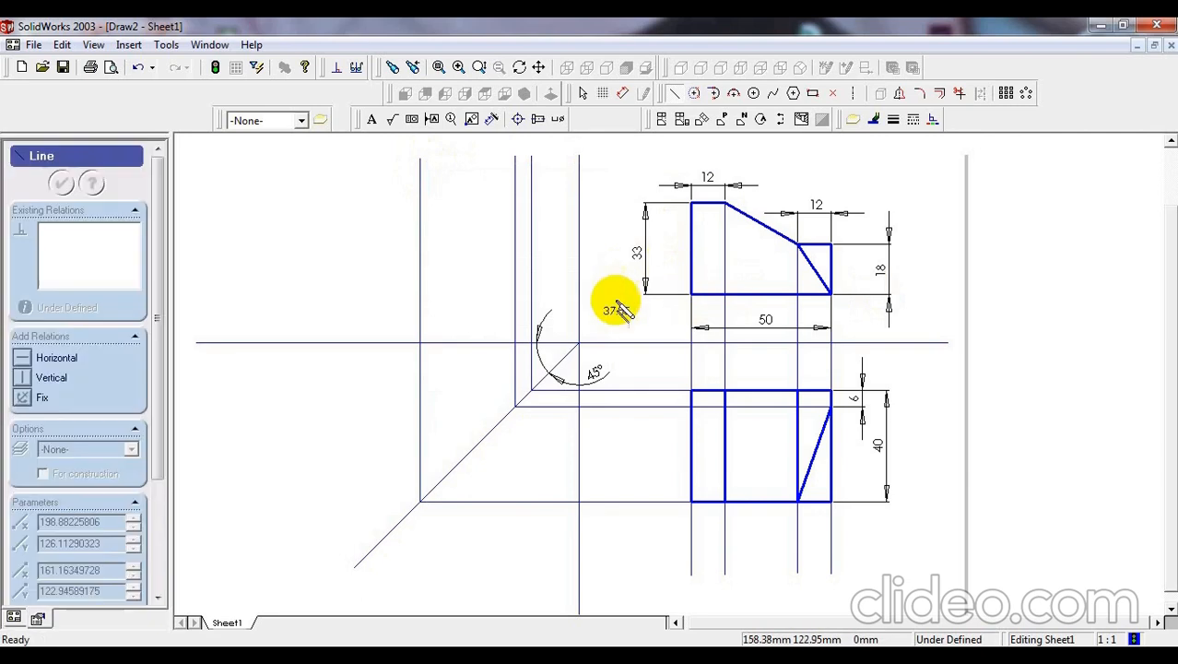
click(386, 296)
right_click(386, 297)
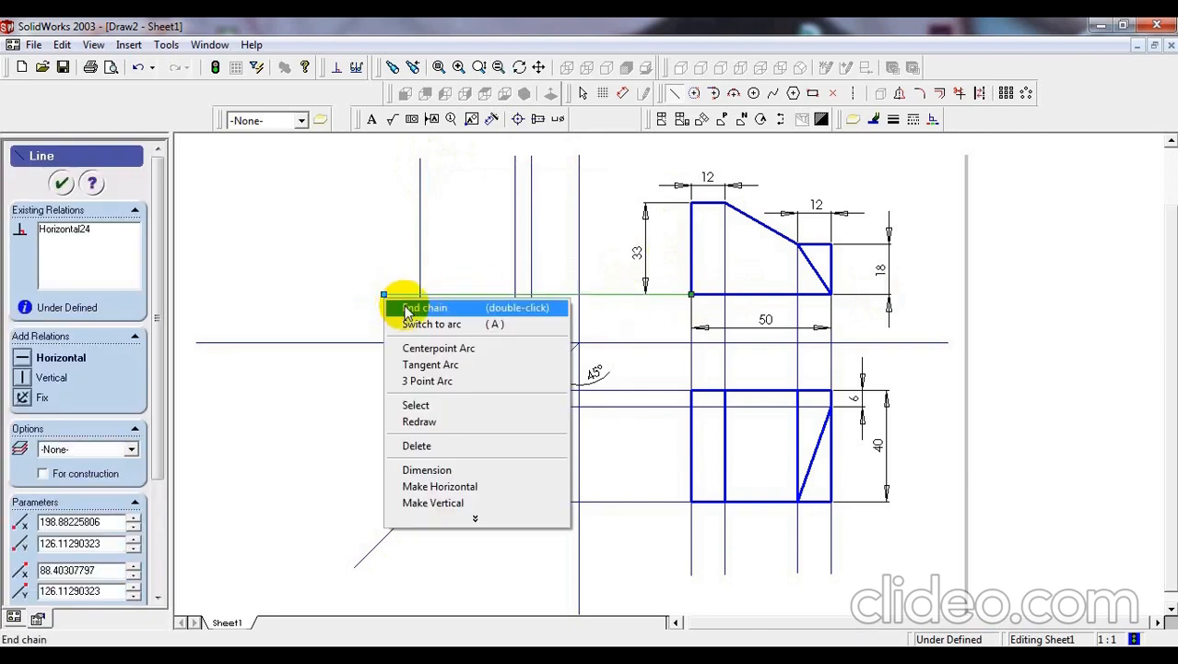
click(394, 303)
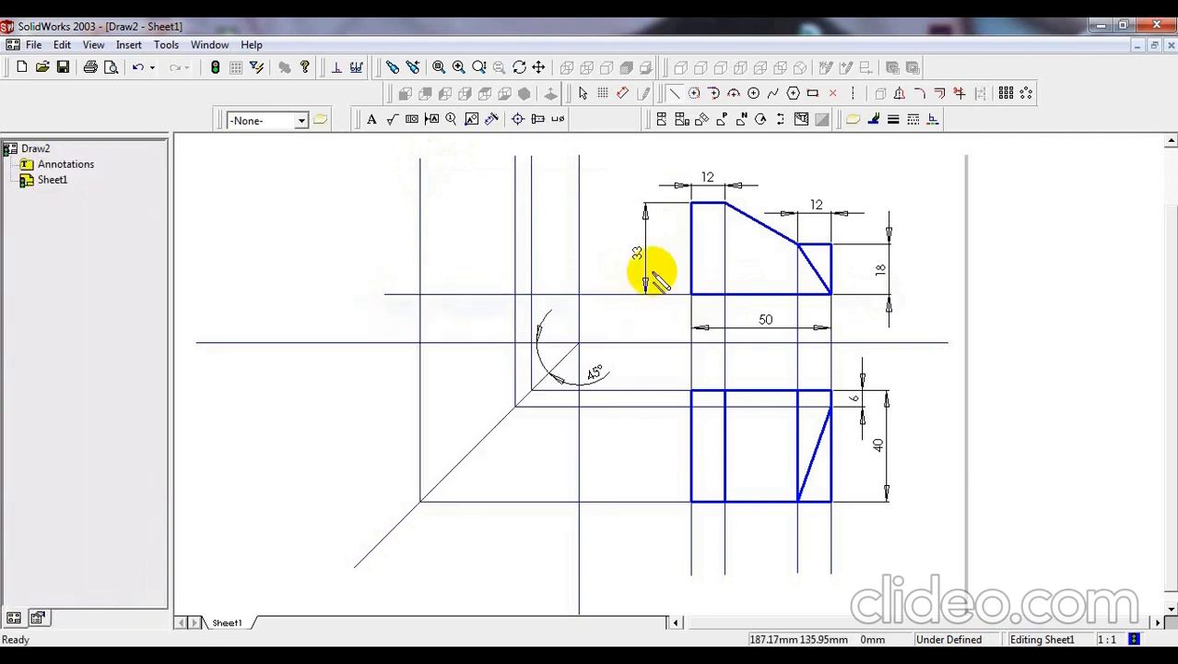
click(798, 245)
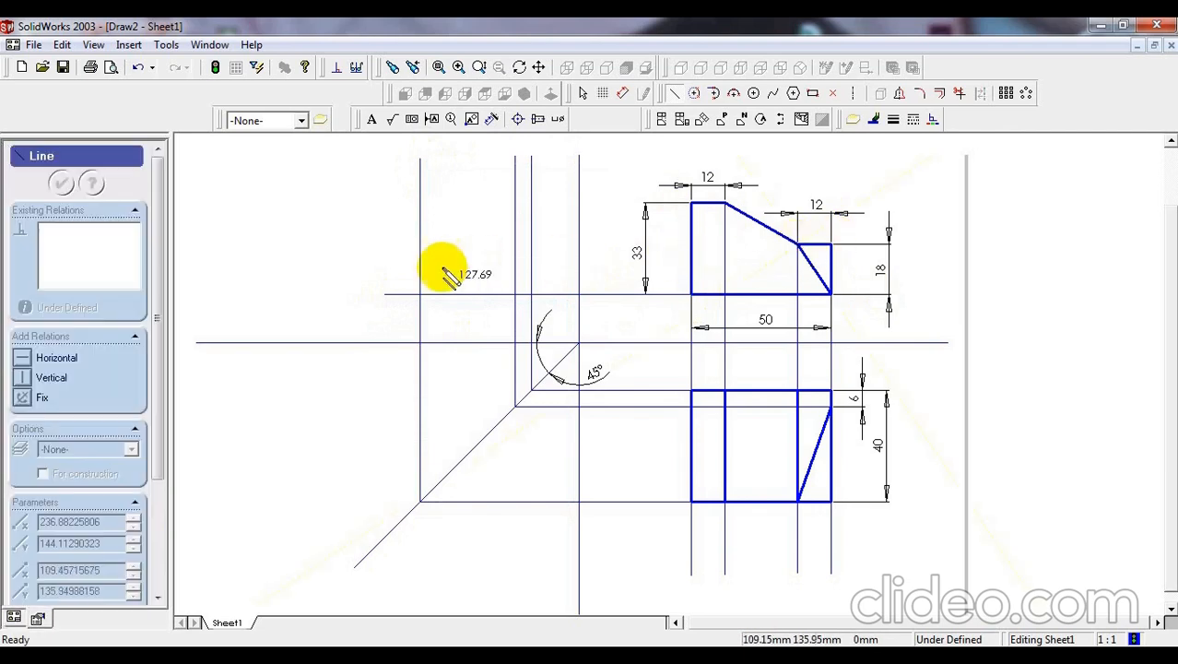
click(390, 250)
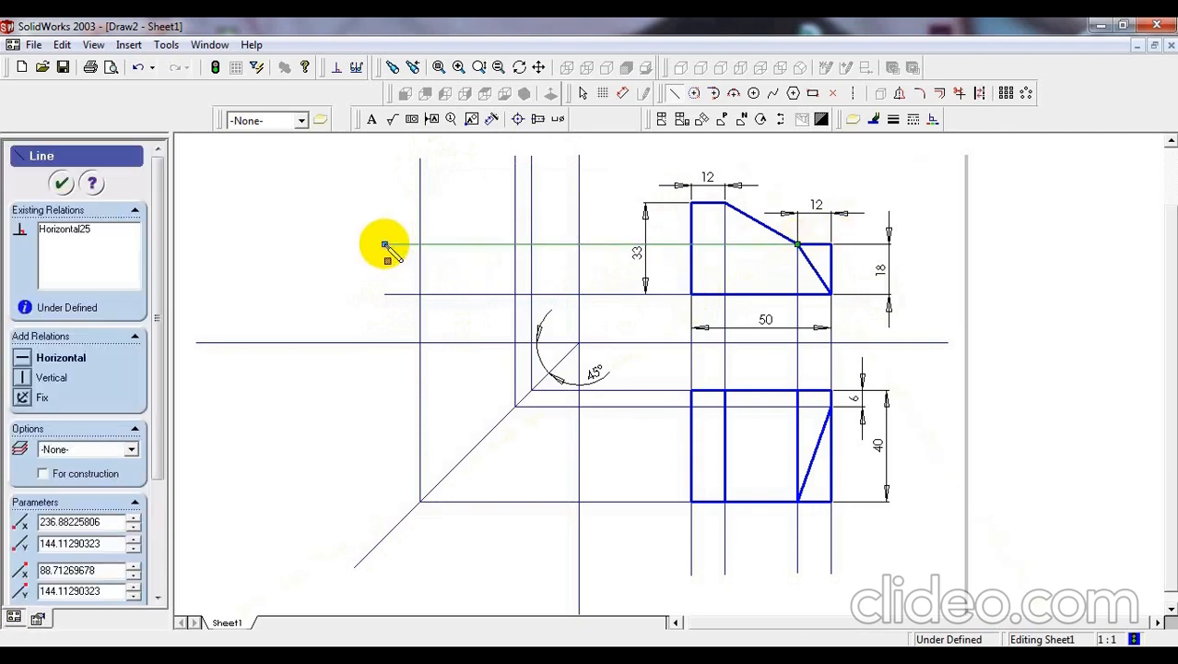
right_click(386, 249)
click(398, 255)
- Sketch a horizontal projection line about 106 mm long leftward from the front view's upper left corner across the vertical projection lines
click(692, 203)
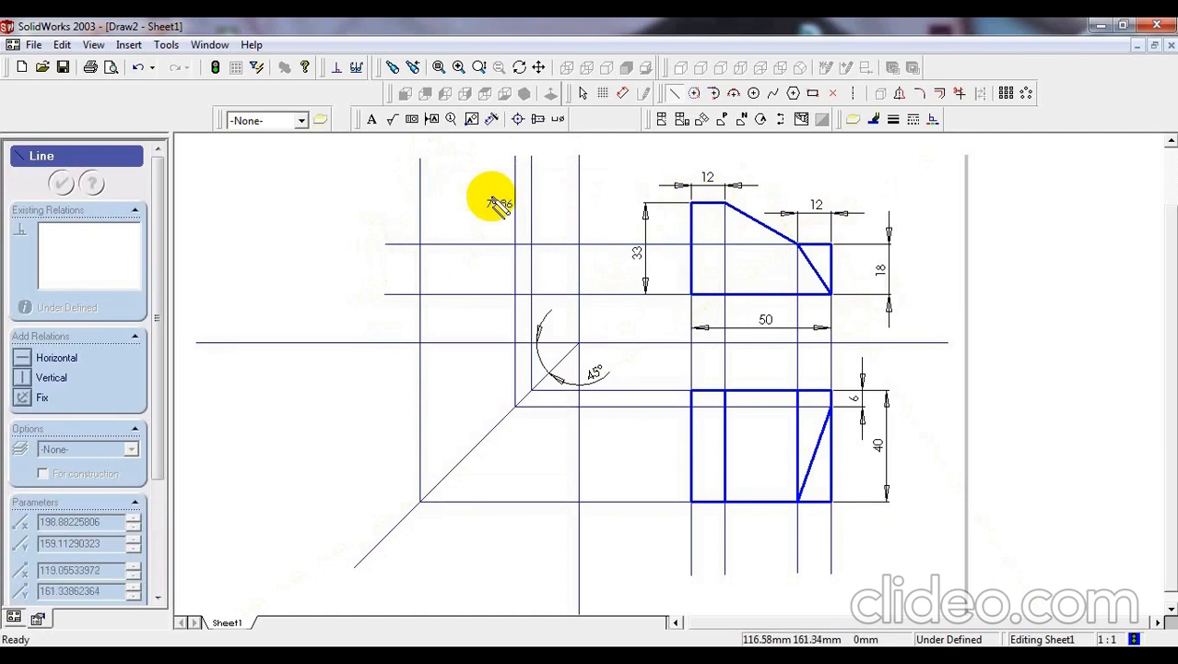
click(395, 203)
right_click(394, 202)
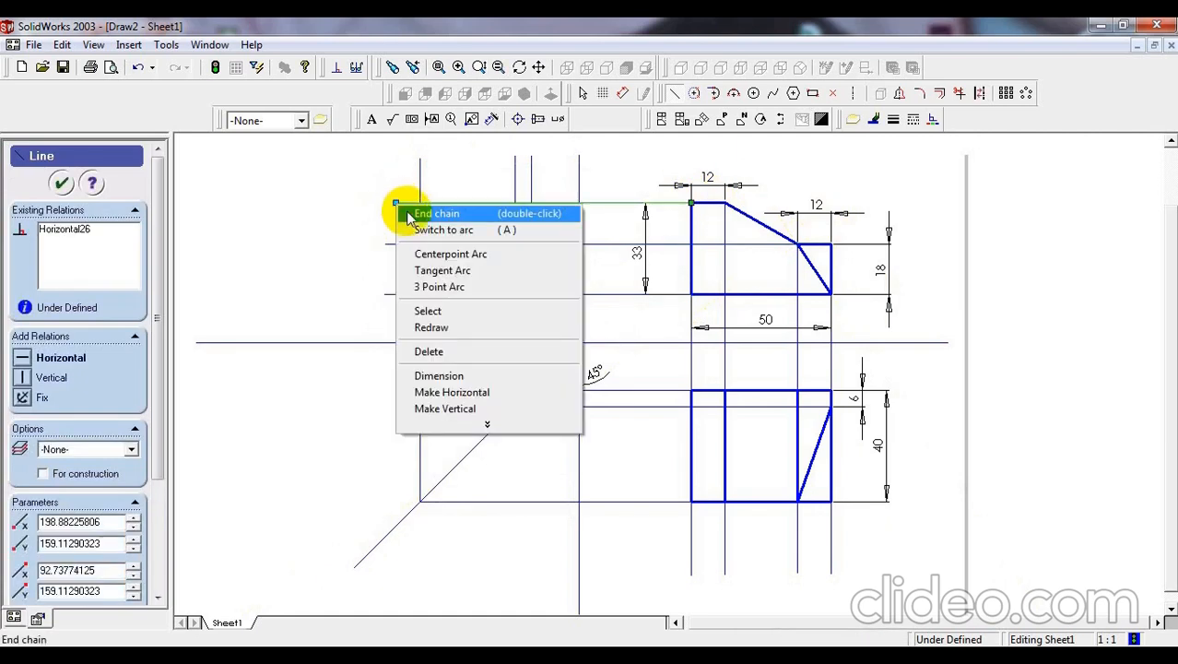
click(400, 211)
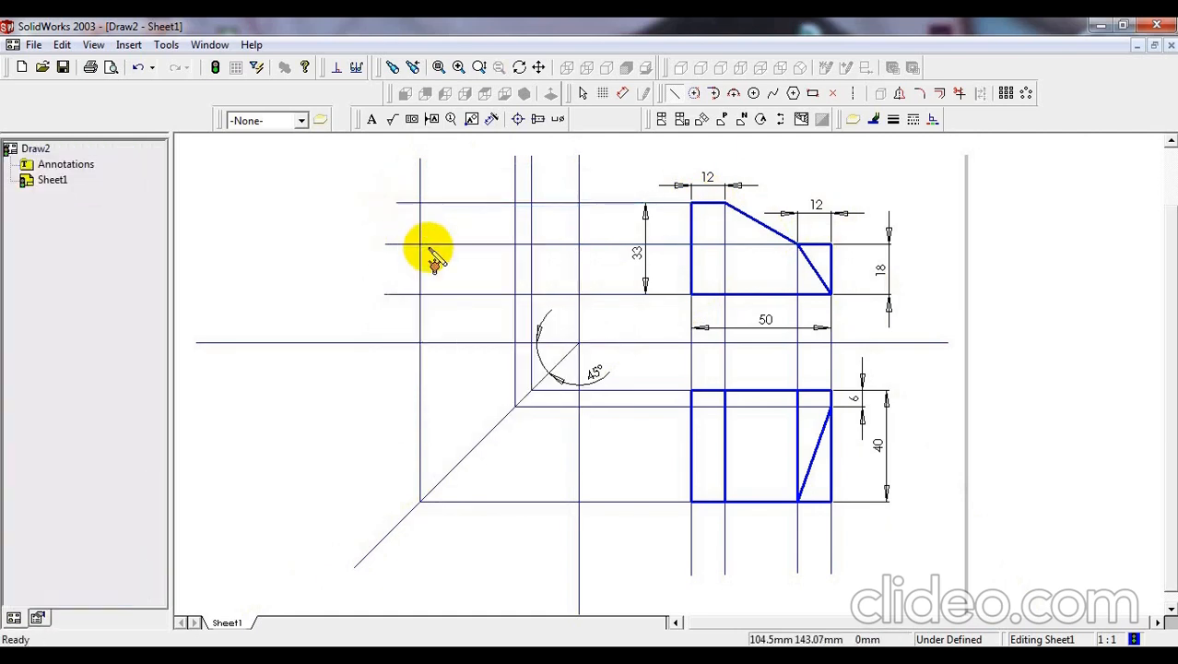
- Switch to Picasa Photo Viewer, examine the block's right-view faces in the isometric picture beside the drawing, and minimize the viewer
key(alt+Tab)
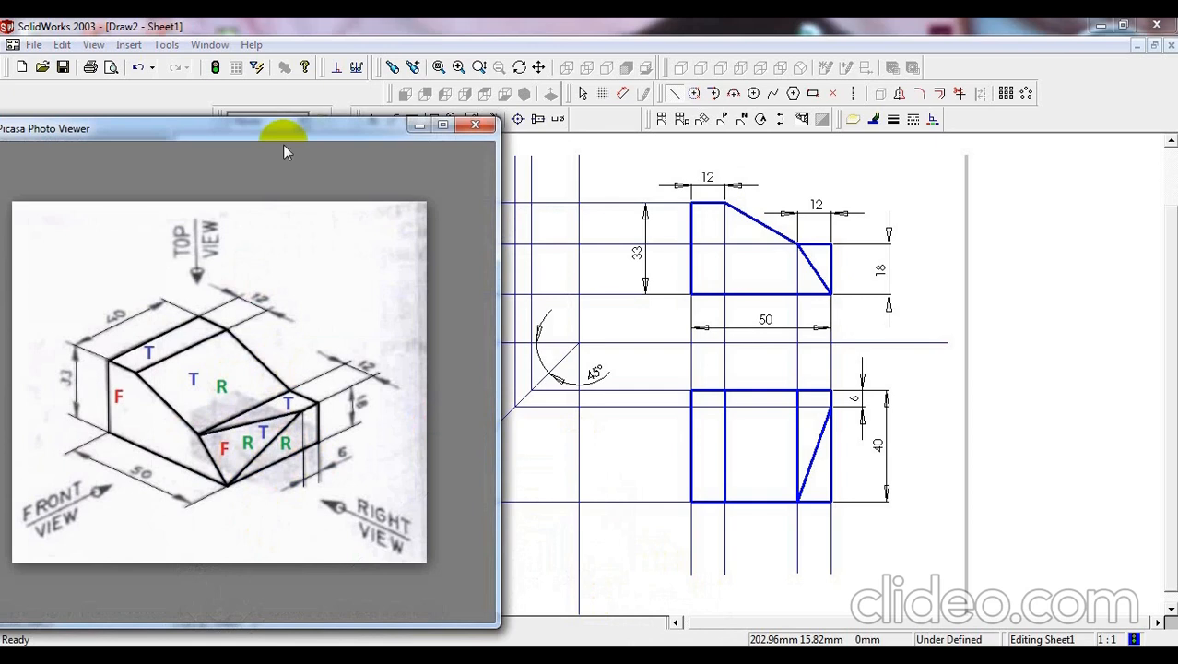
mouse_move(295, 131)
mouse_down()
mouse_move(187, 116)
mouse_move(166, 98)
mouse_move(184, 104)
mouse_up()
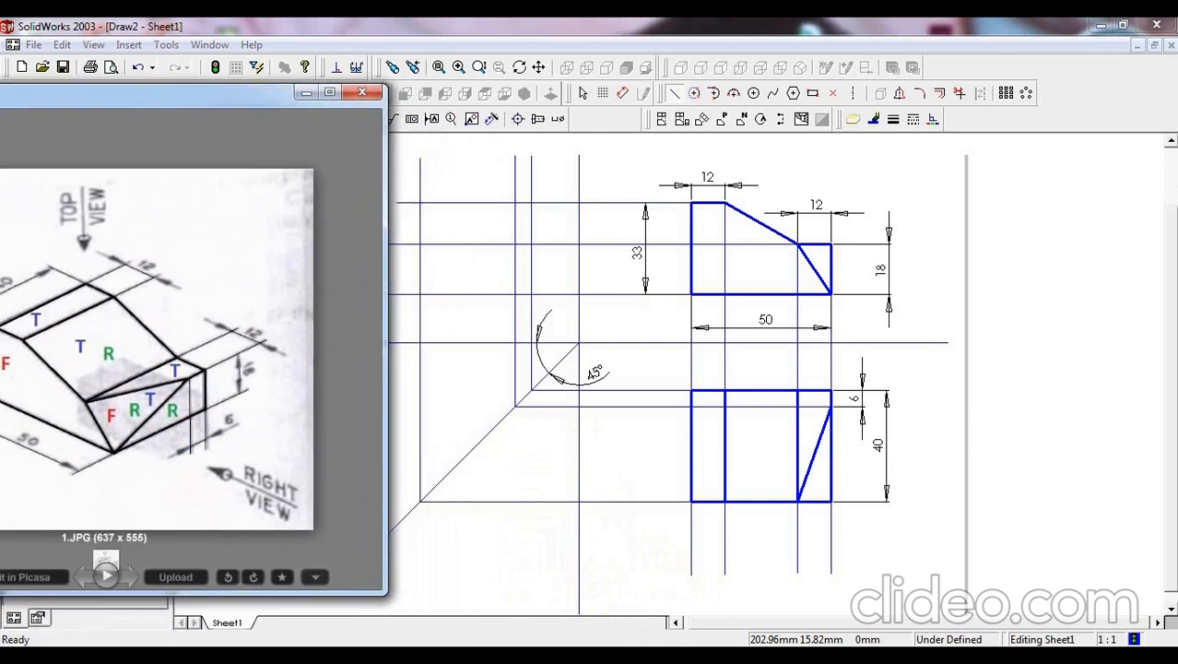
key(alt+Tab)
key(alt+Tab)
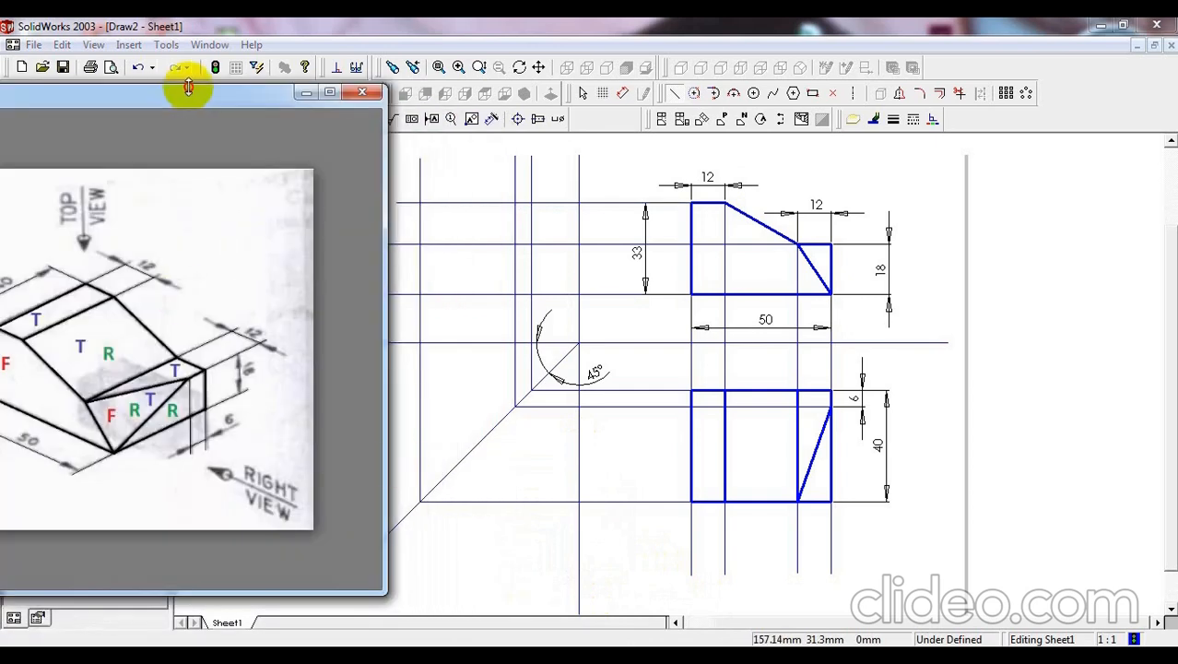
drag(188, 87, 216, 95)
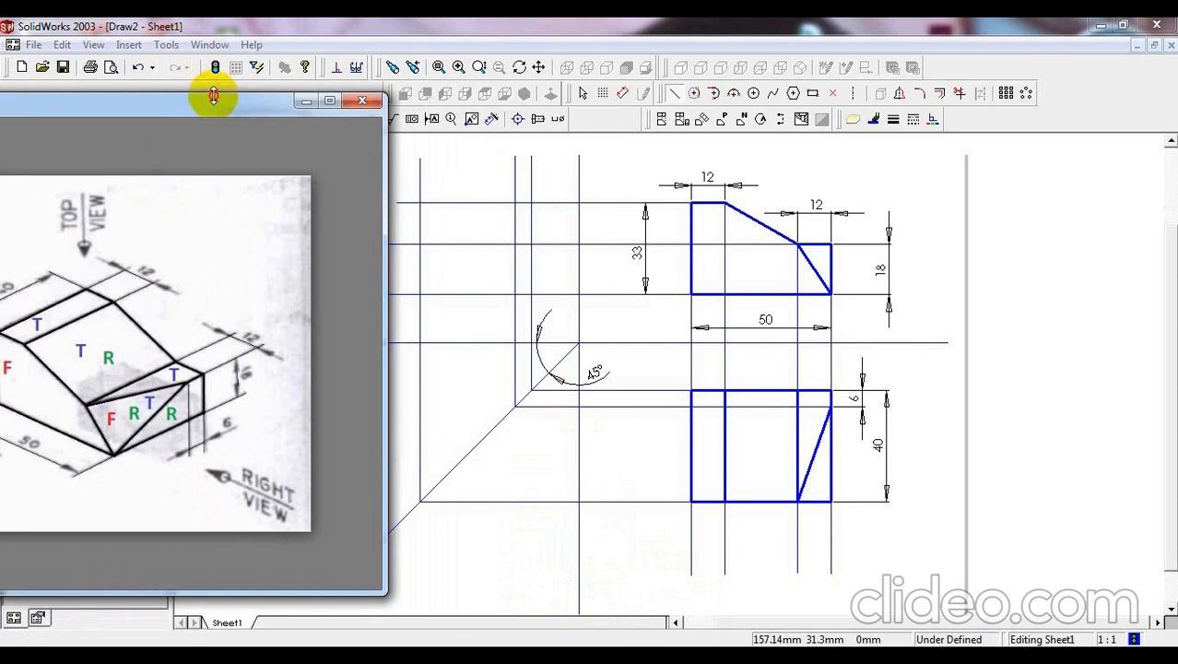
click(306, 103)
- Set the line thickness to thick and outline the side view as a 40 by 33 mm rectangle on the projection-line intersections
click(893, 119)
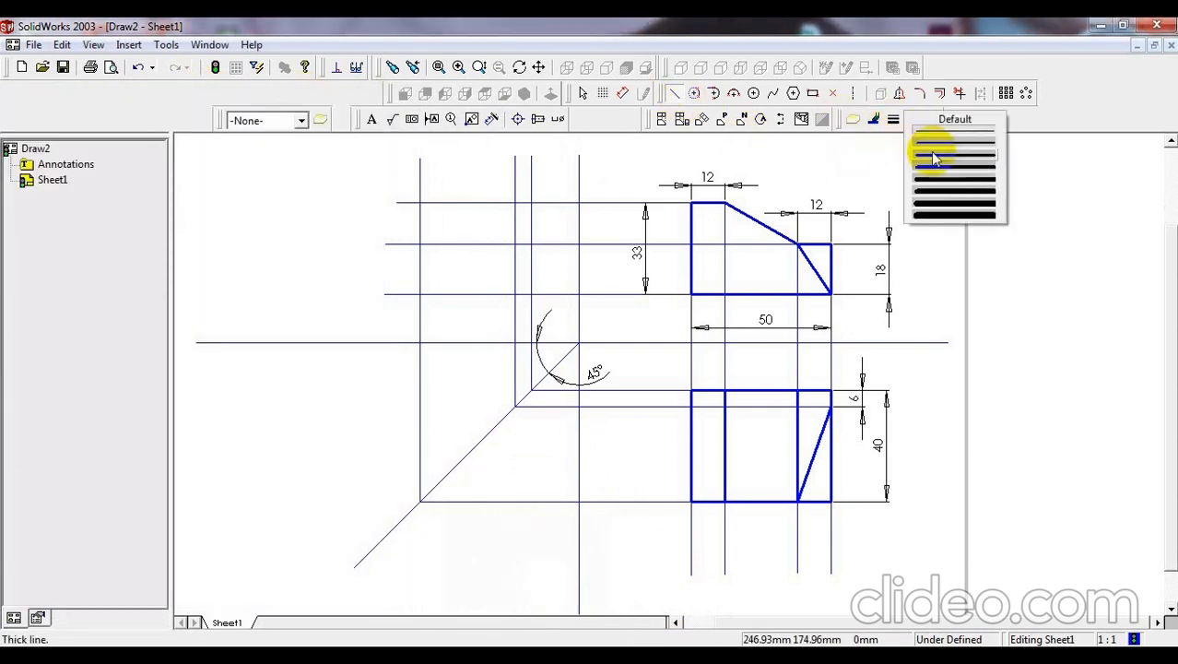
click(934, 156)
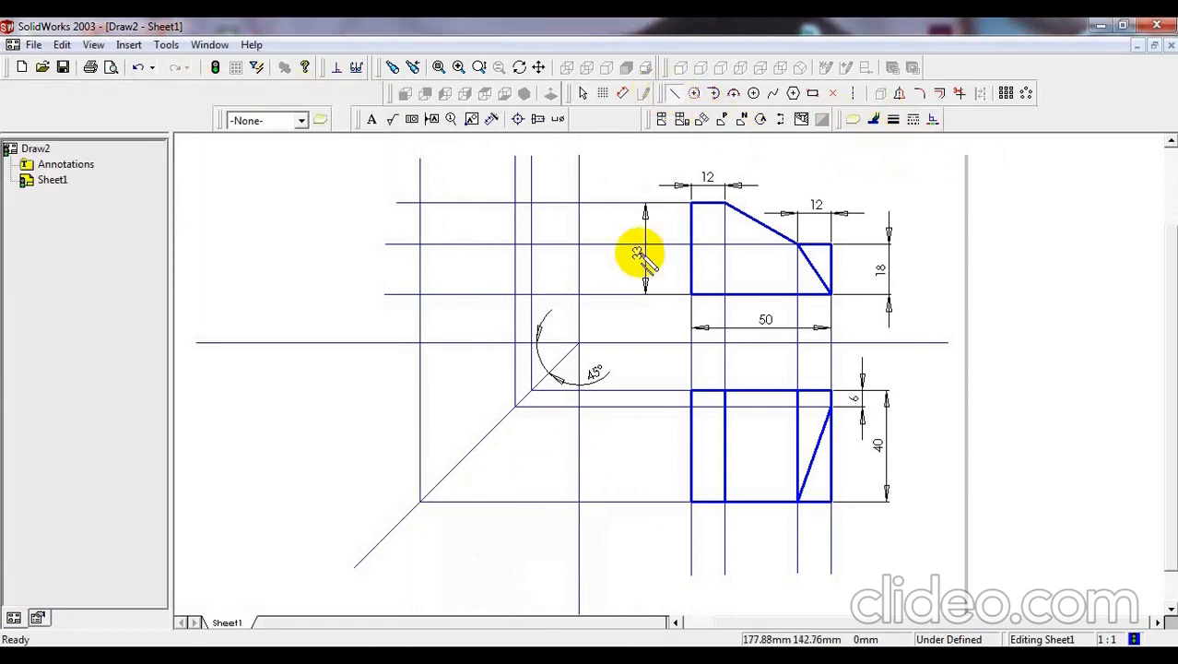
scroll(423, 210, up, 2)
scroll(583, 271, down, 4)
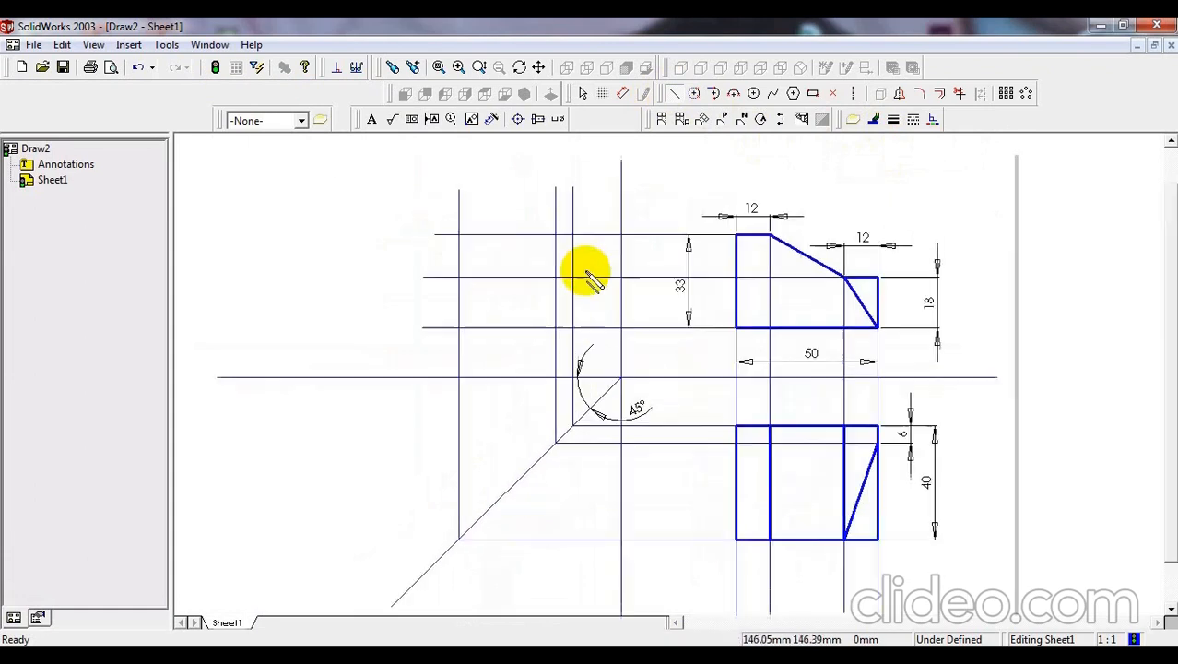
scroll(516, 194, down, 1)
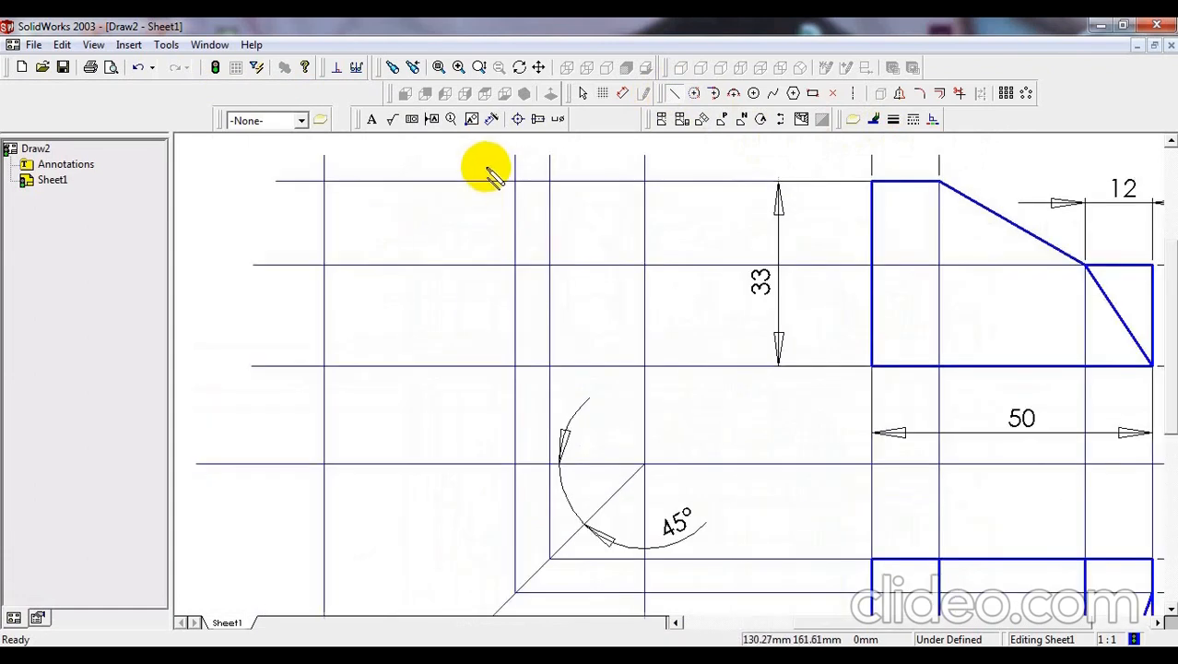
click(324, 183)
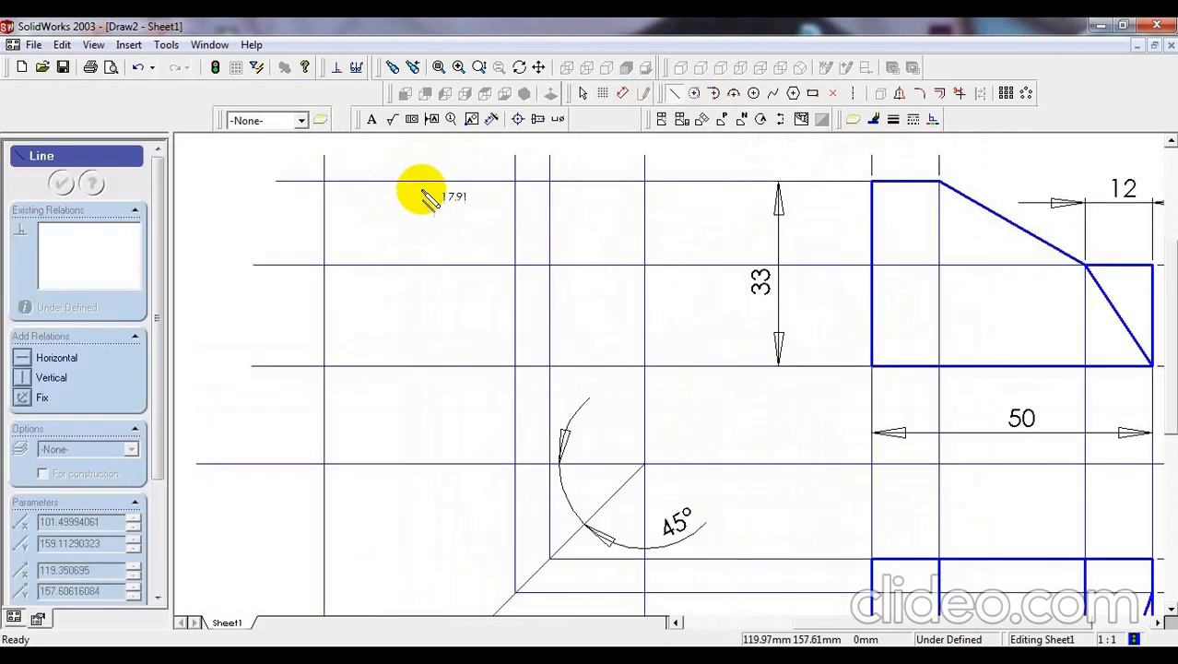
click(549, 181)
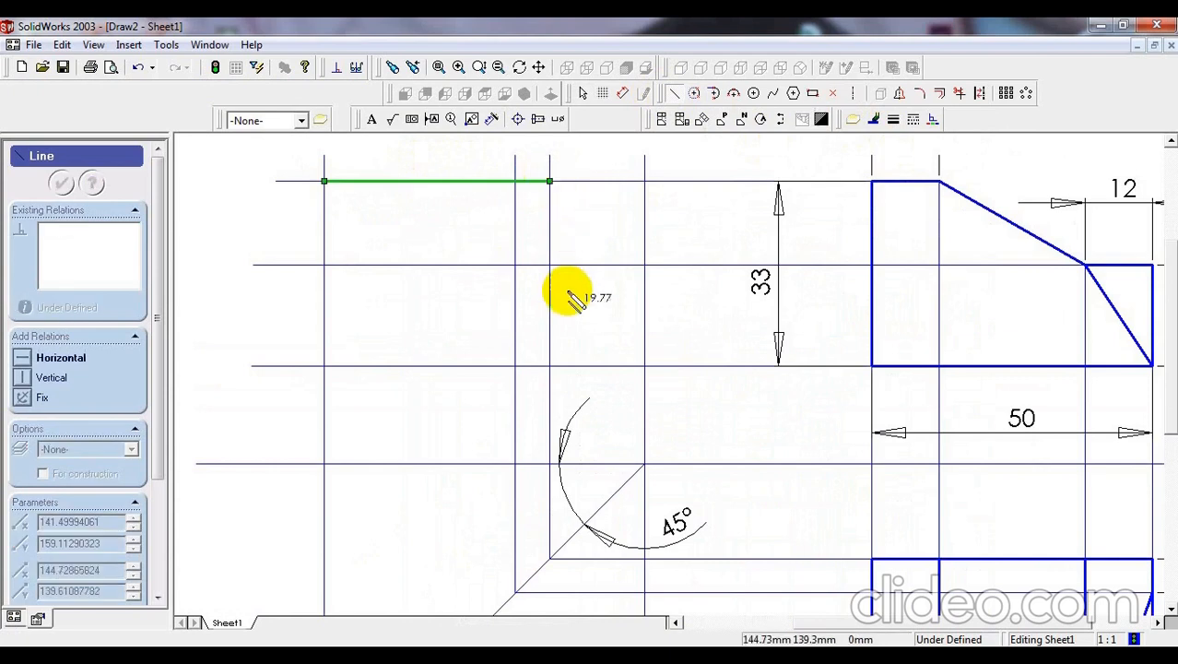
click(549, 367)
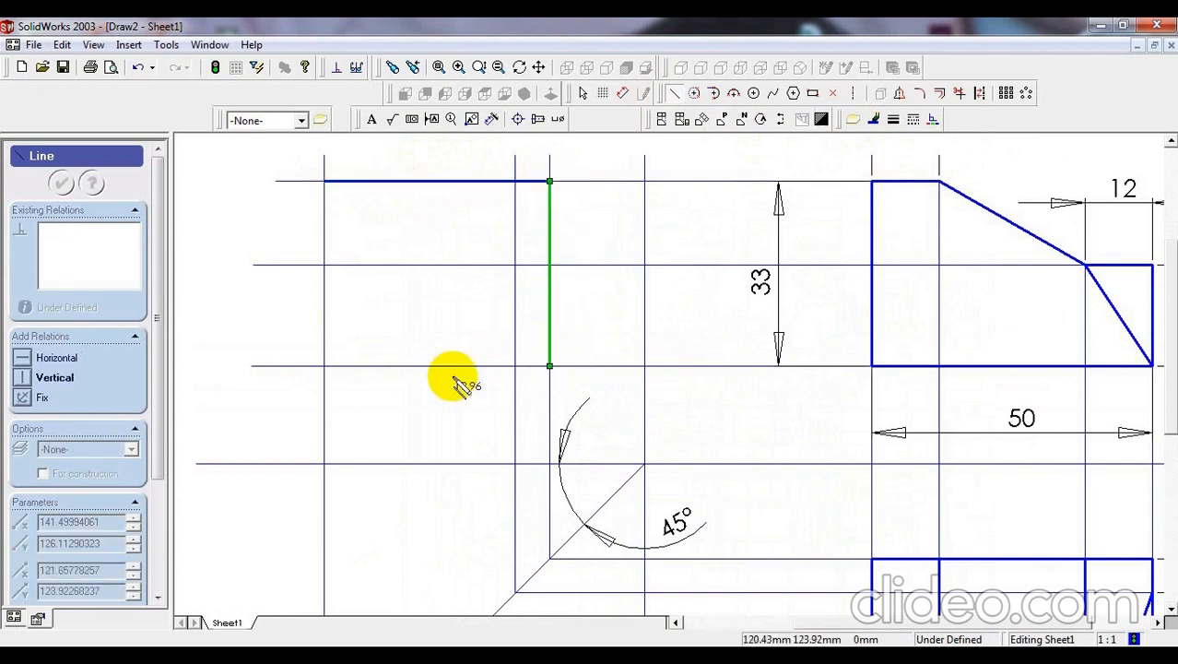
click(325, 366)
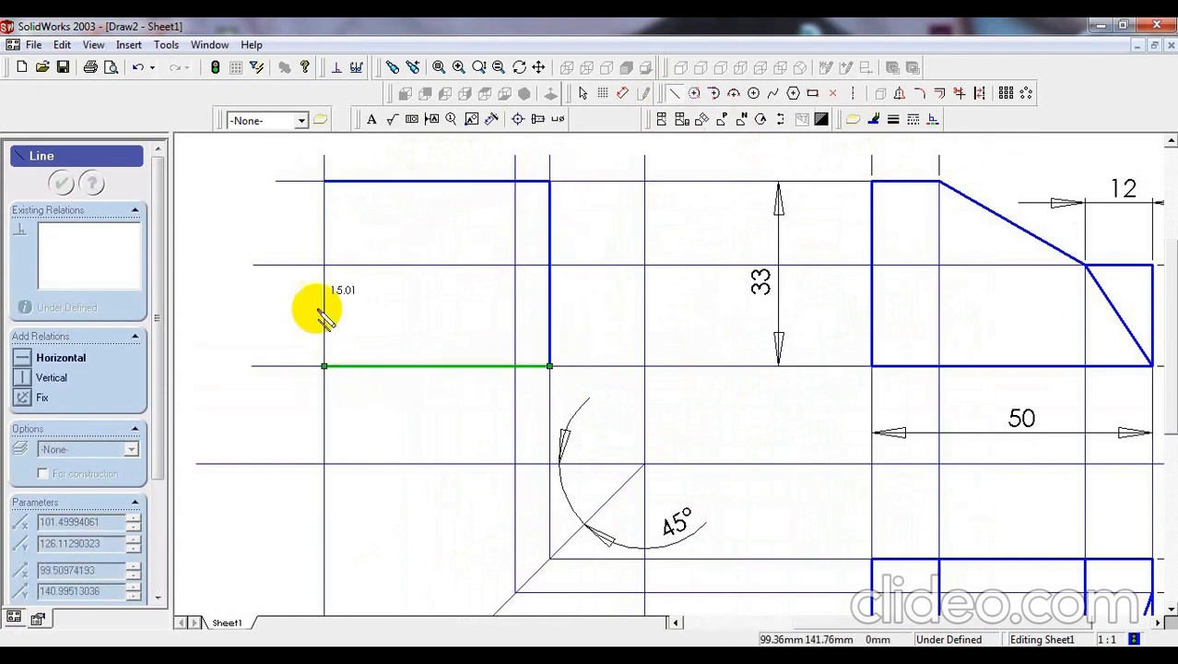
click(325, 180)
right_click(324, 183)
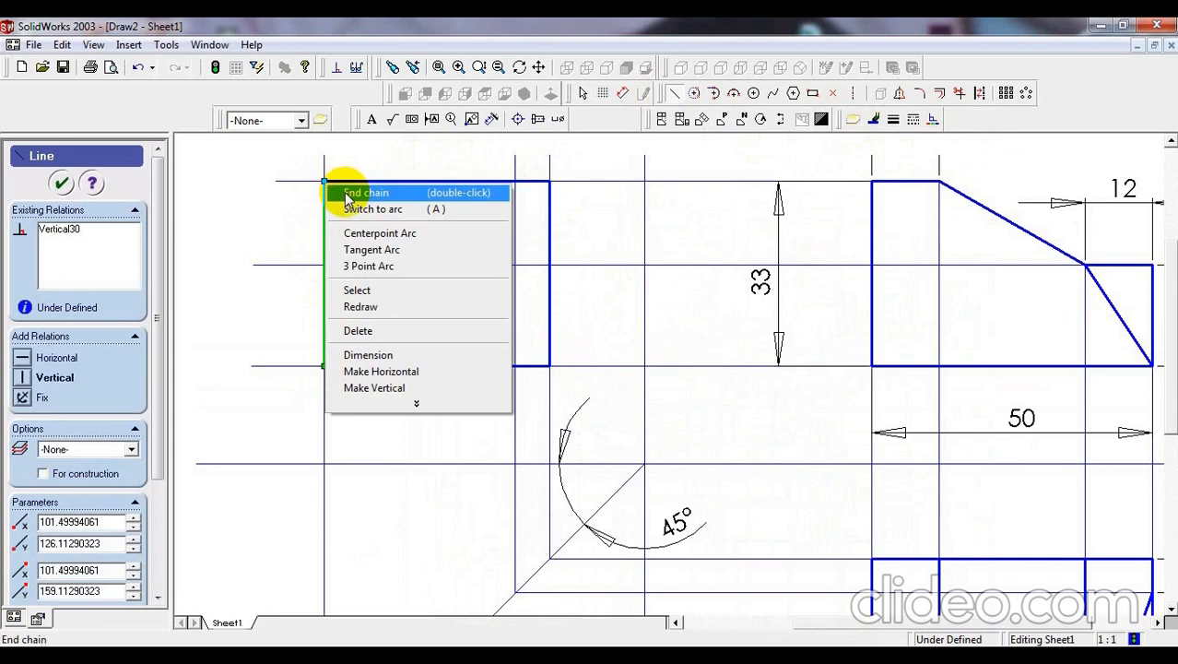
click(343, 190)
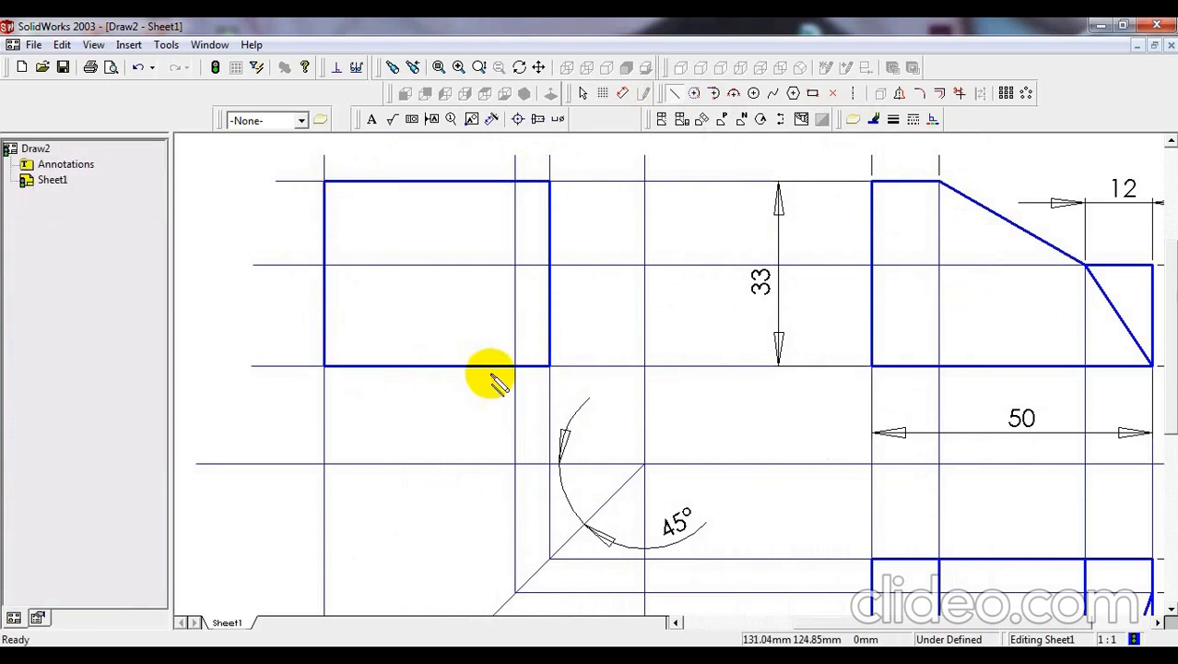
- Switch to Picasa Photo Viewer, examine the isometric block's overall dimensions and sloped-face edges beside the drawing, and minimize the viewer
click(702, 656)
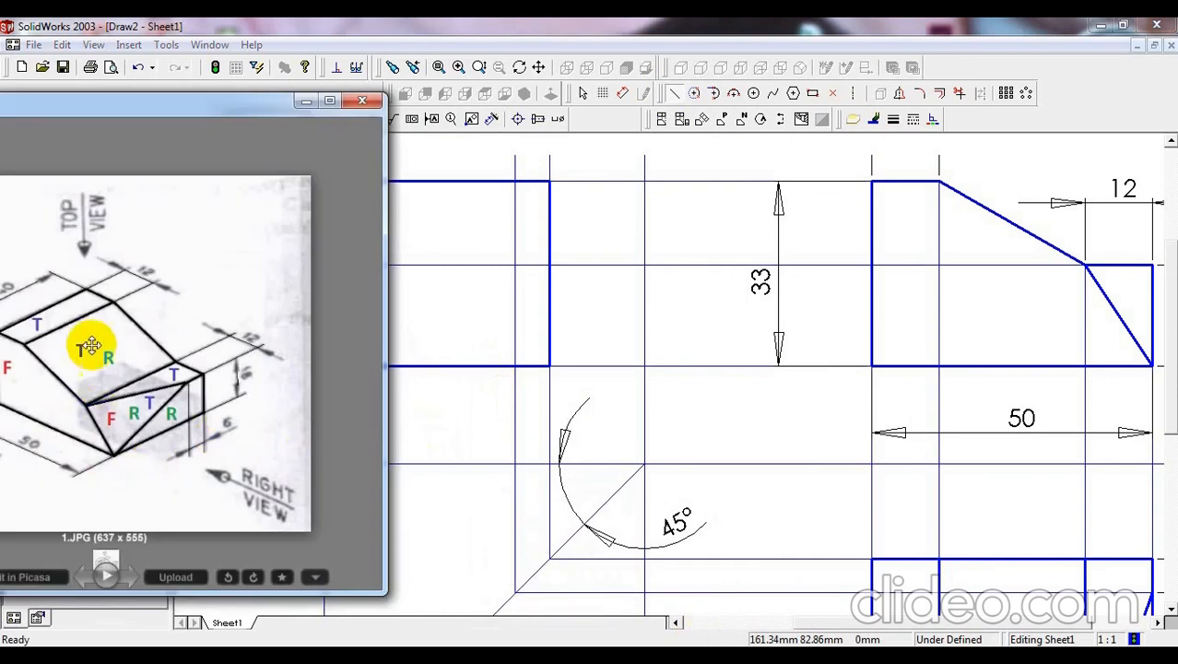
scroll(101, 277, up, 2)
drag(163, 105, 220, 99)
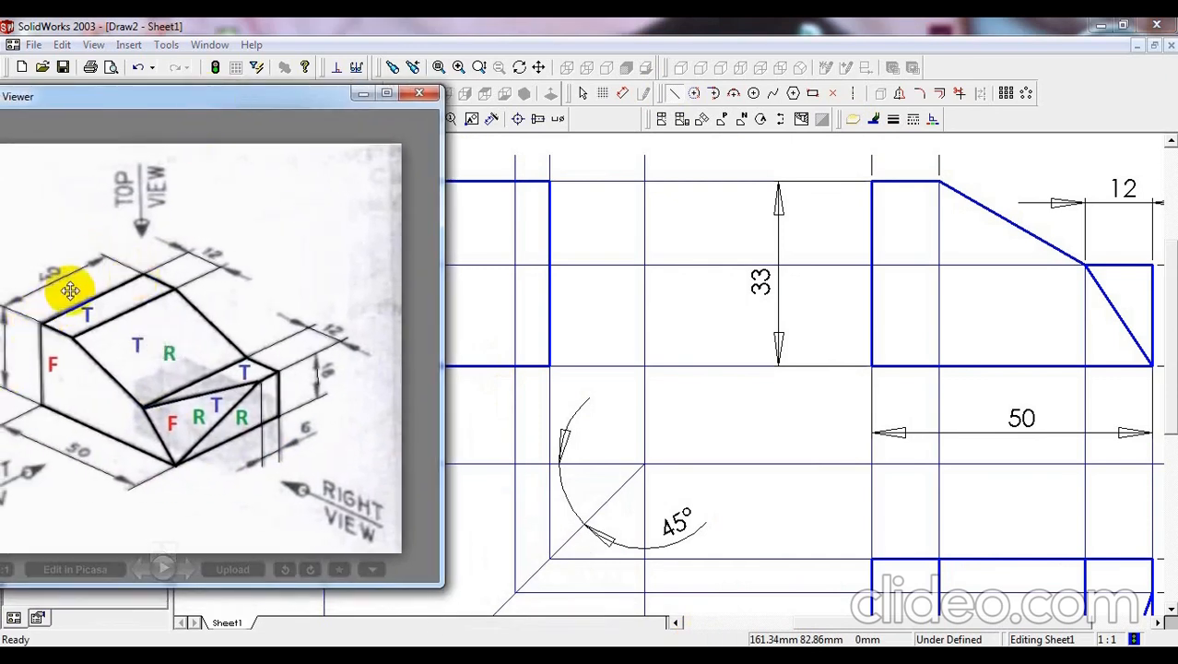
drag(163, 106, 231, 92)
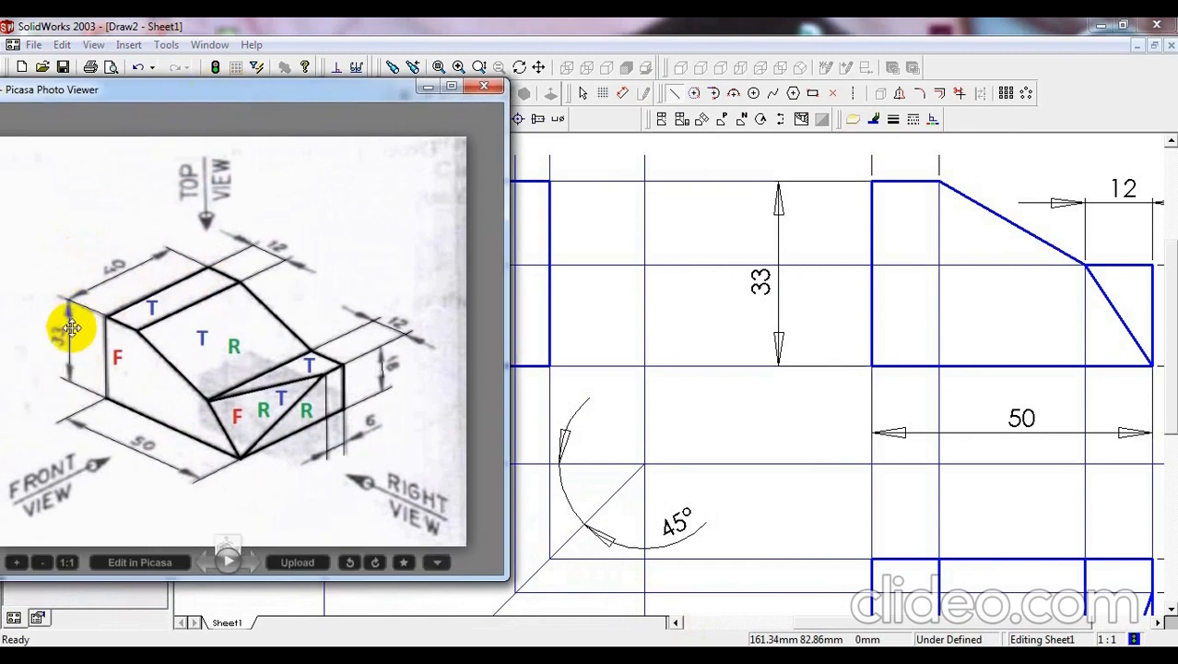
click(427, 89)
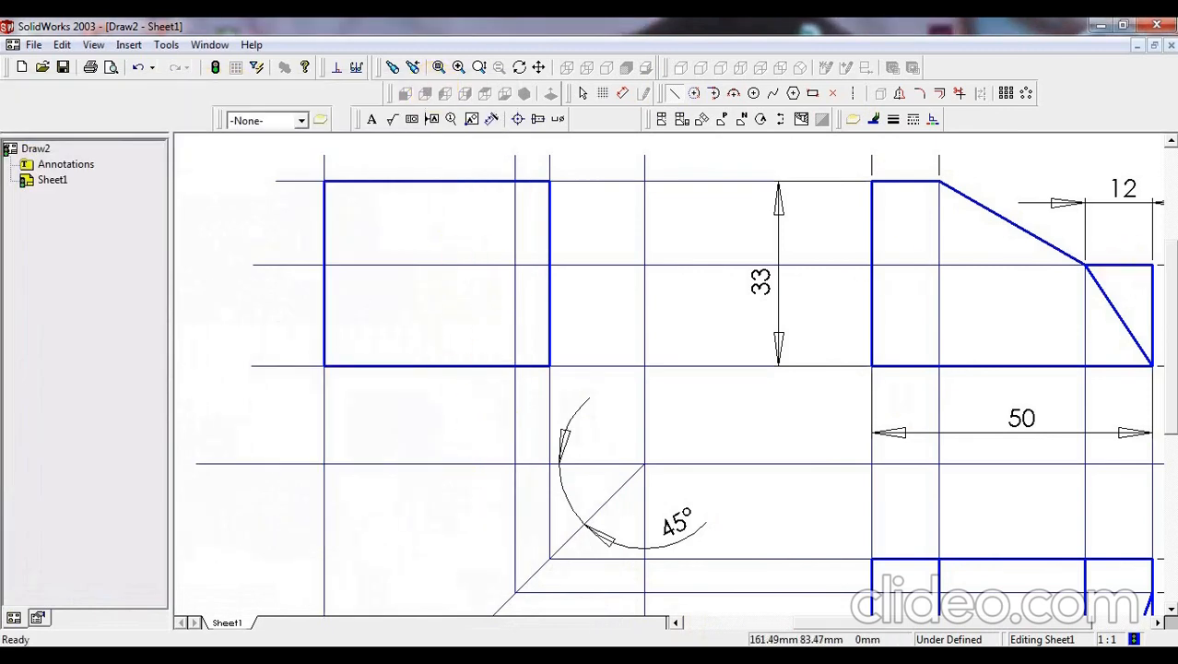
click(718, 657)
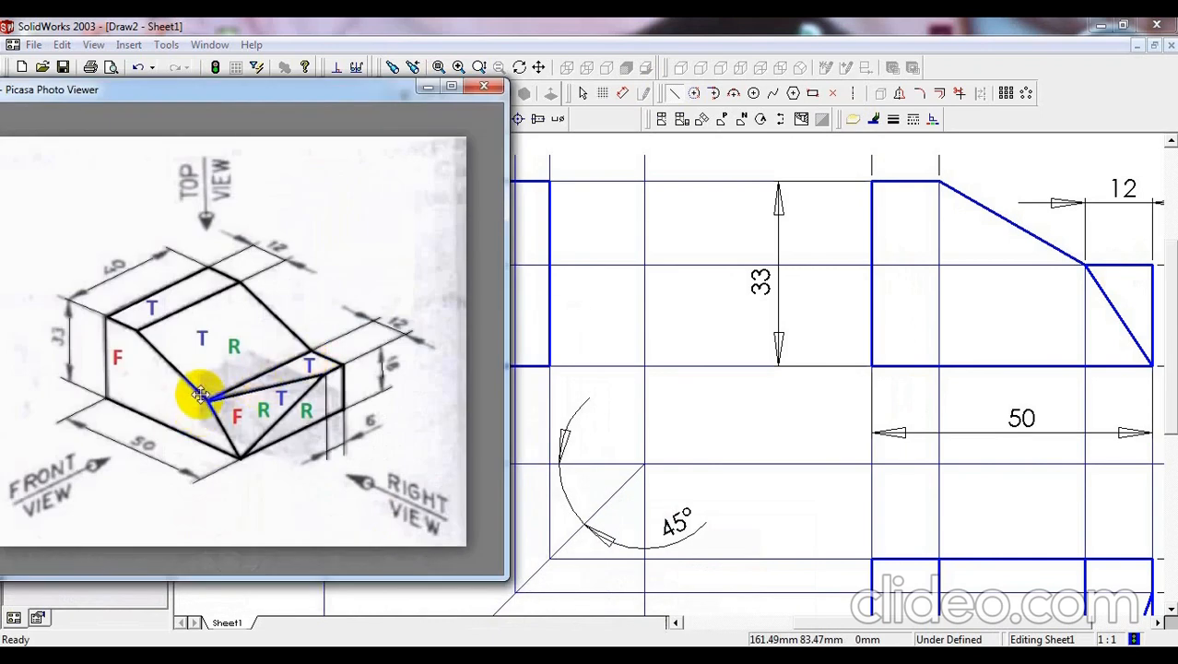
click(427, 89)
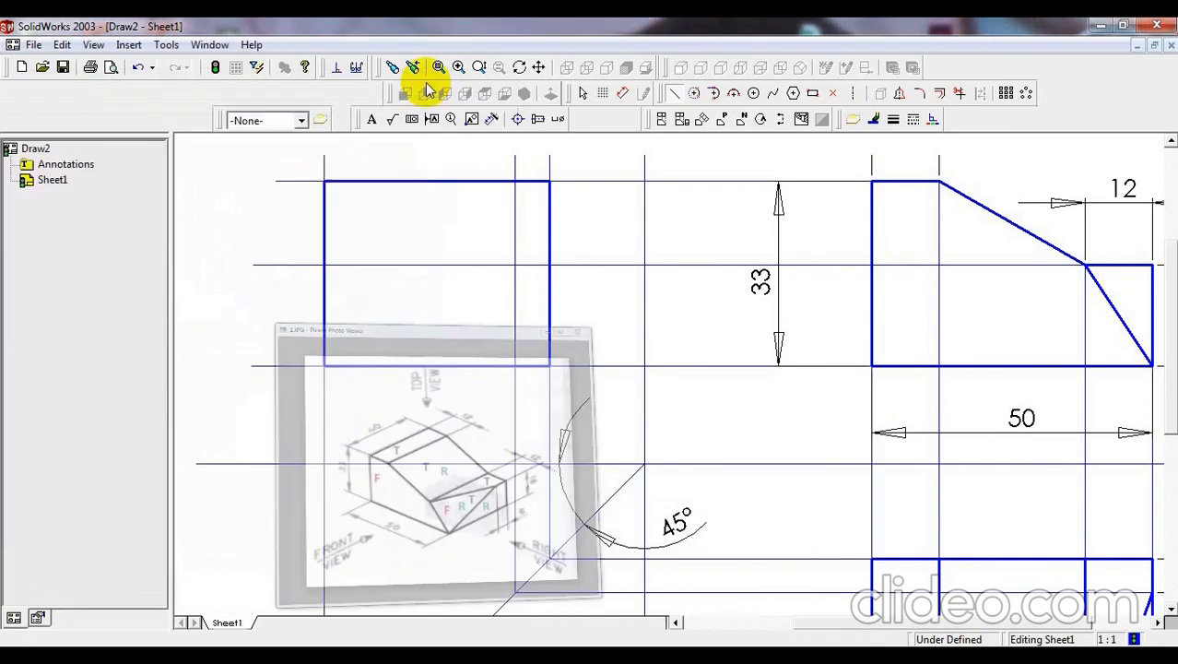
- Draw a 40 mm horizontal thick line across the side view along the projection from the slope's lower end
click(327, 268)
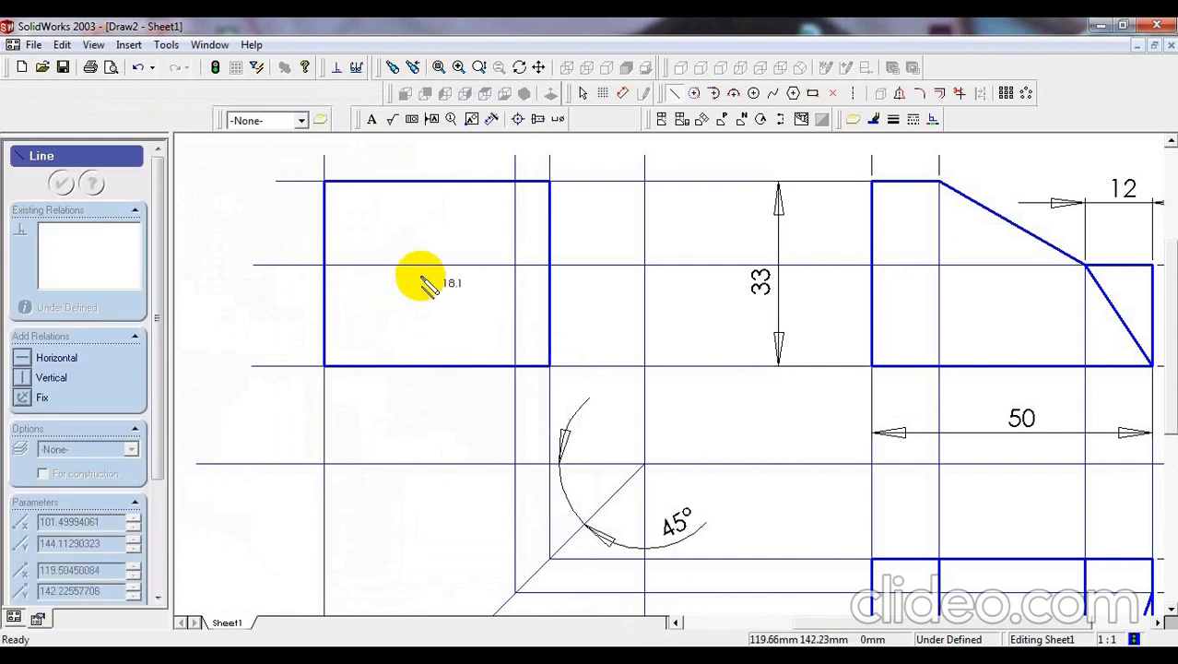
click(551, 267)
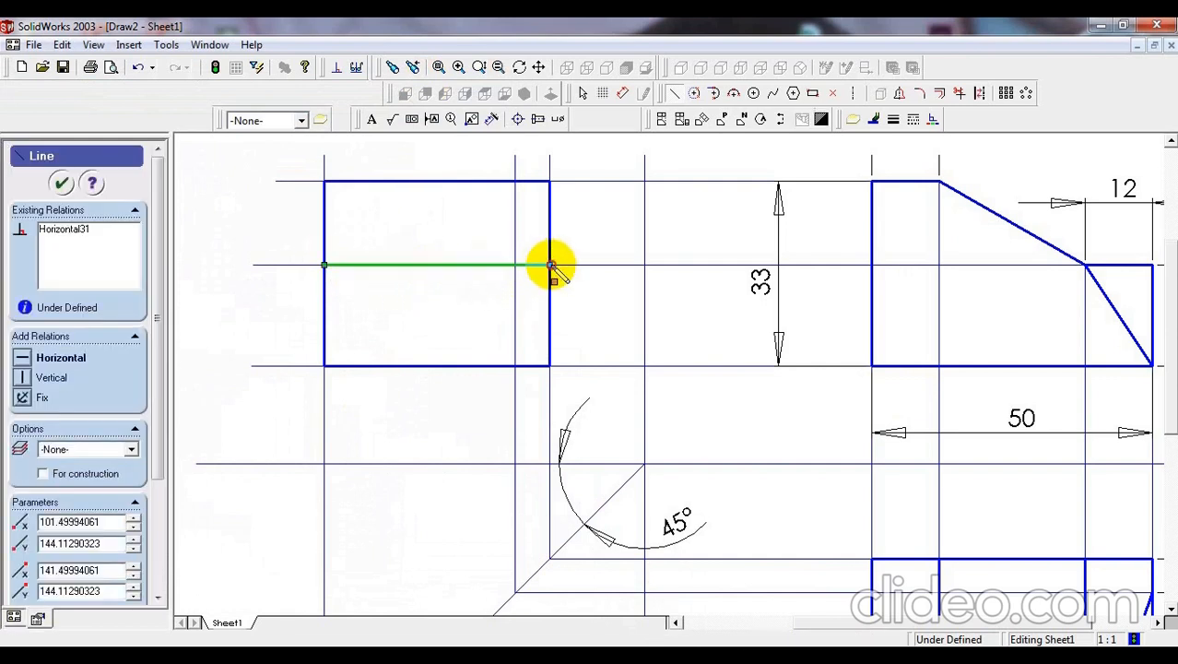
right_click(552, 267)
click(577, 276)
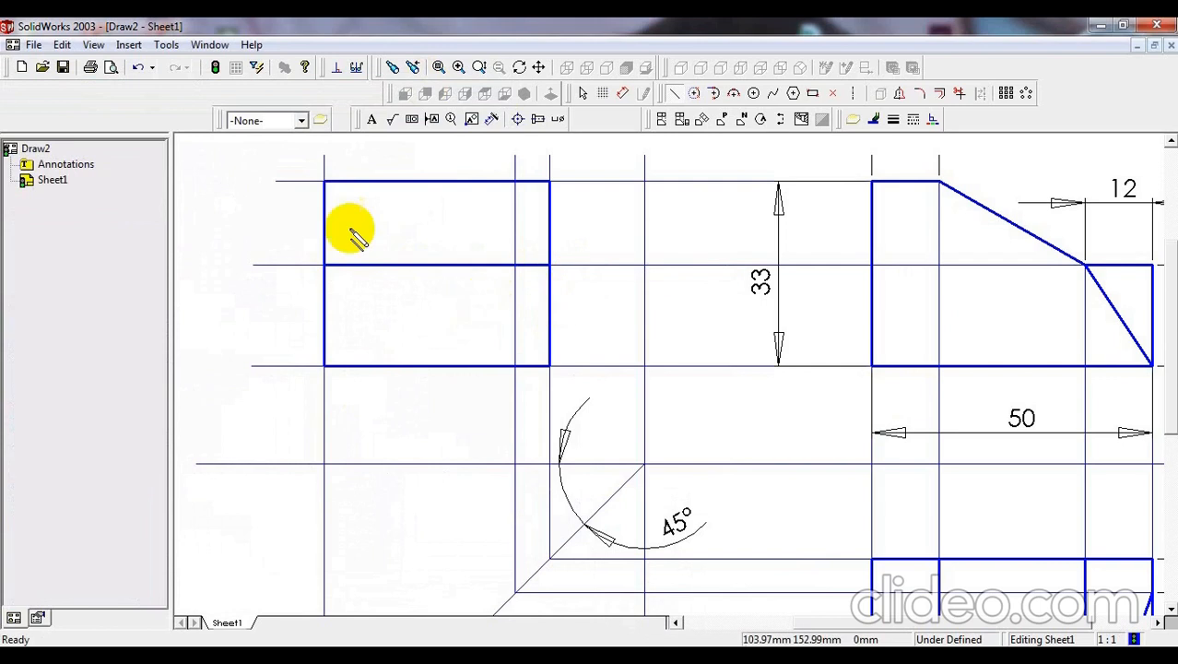
- Draw a thick diagonal in the side view from its lower left corner to where the middle projection crosses the inner horizontal line
click(325, 368)
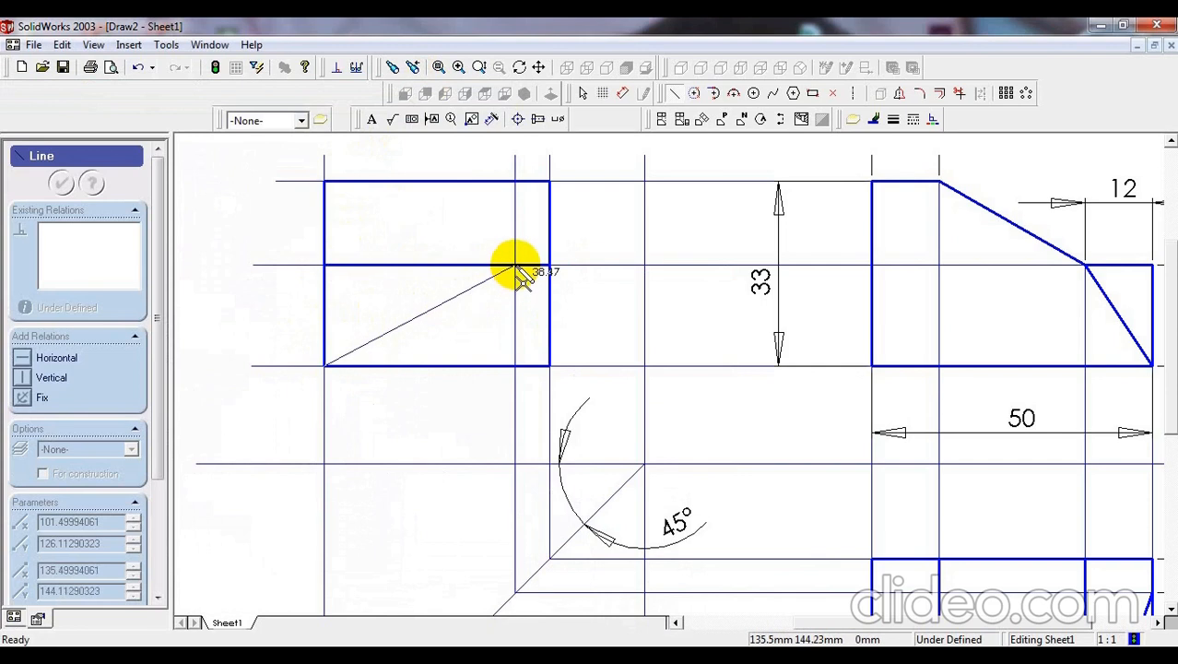
click(515, 265)
right_click(499, 290)
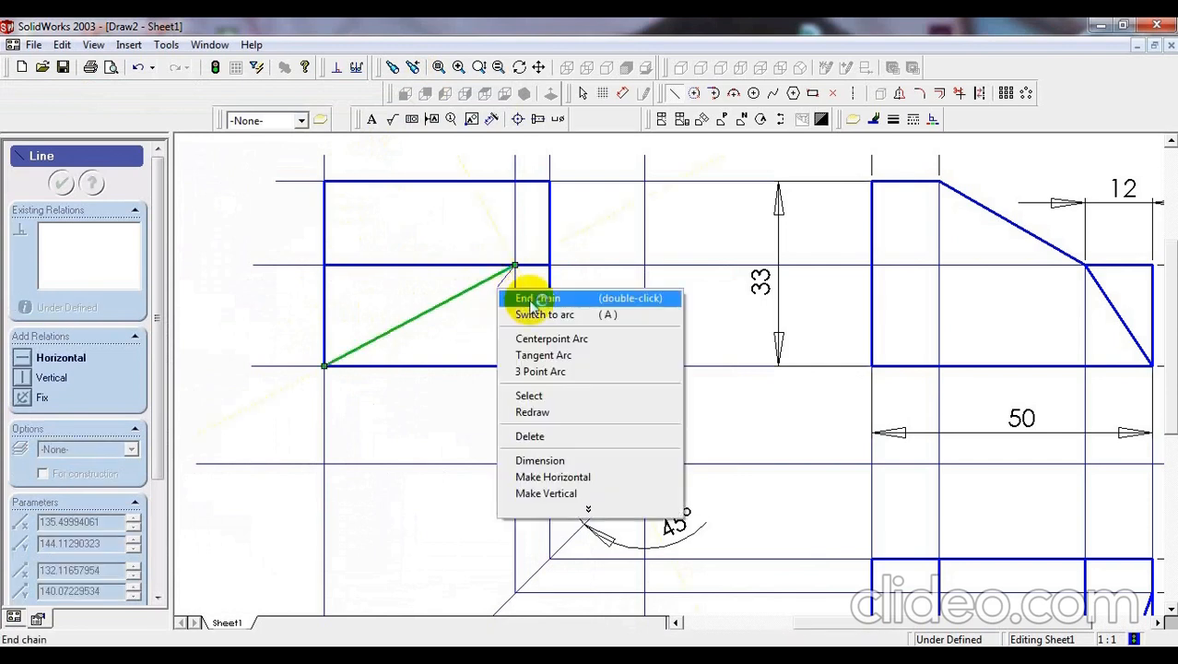
click(534, 300)
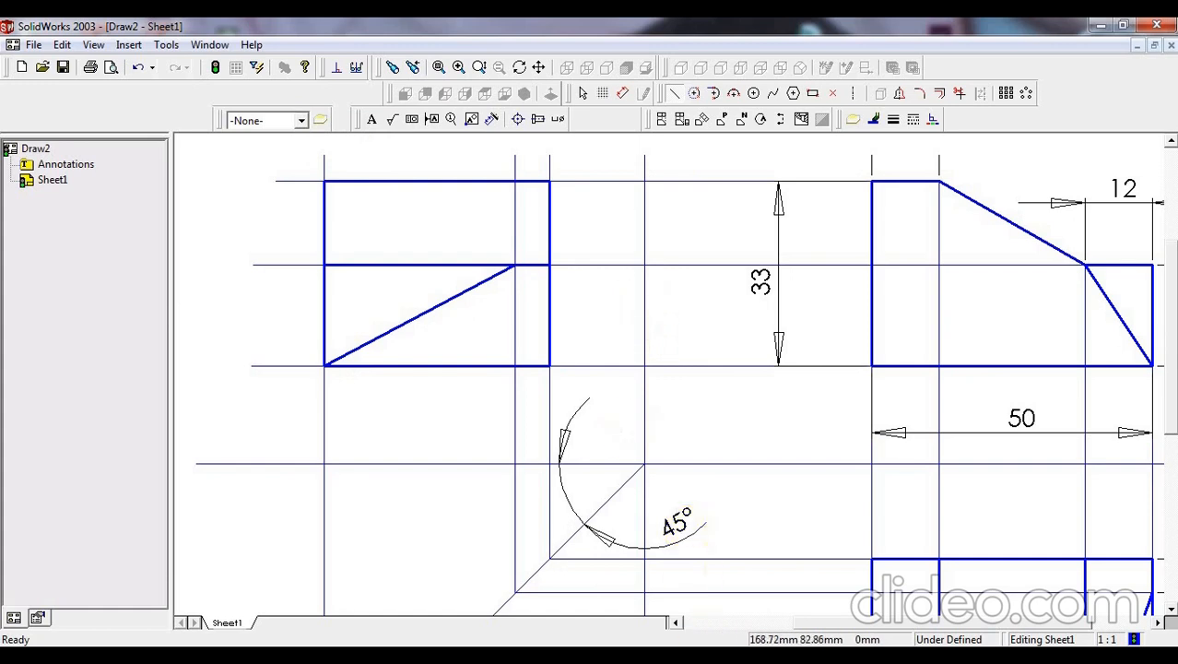
- Switch to Picasa Photo Viewer, compare the isometric picture with the drawn side view, and minimize the viewer
key(alt+Tab)
drag(296, 95, 928, 87)
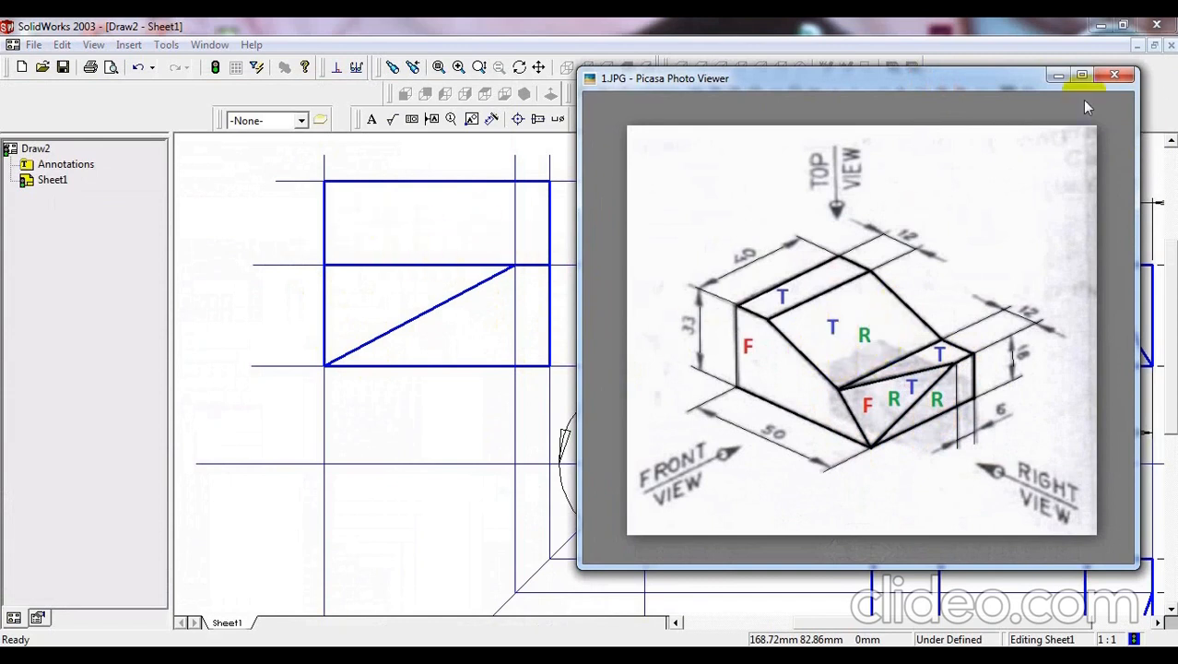
click(1058, 75)
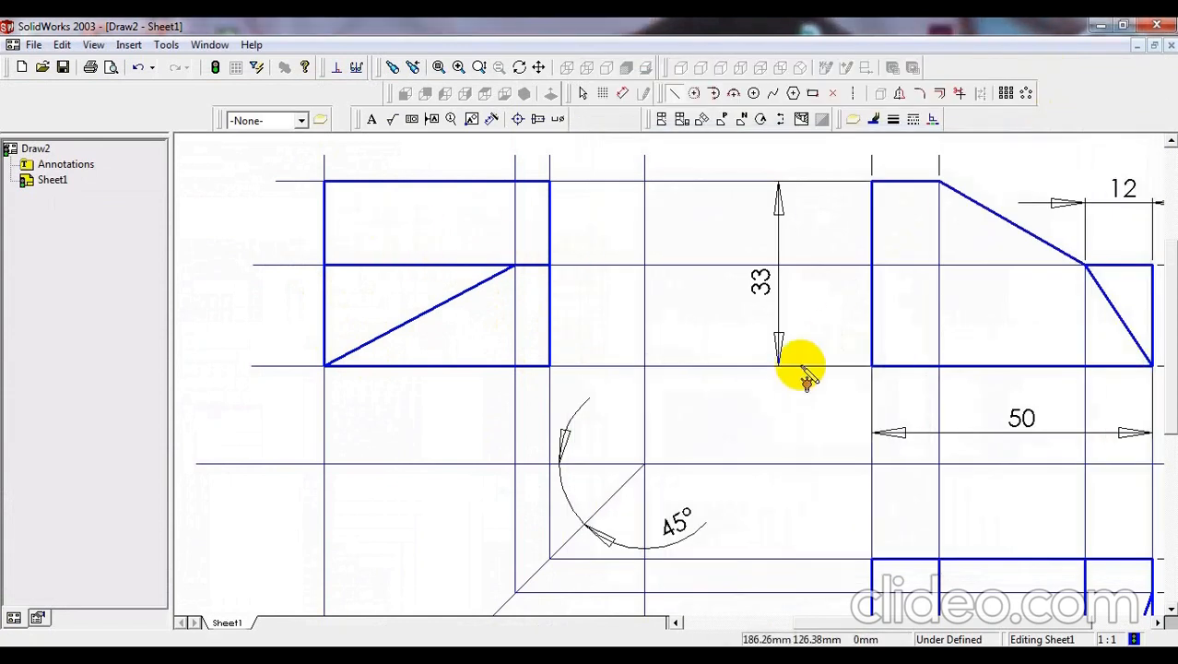
- Dimension the side view's overall height between its upper and lower edges, placing the dimension left of the view
scroll(802, 368, up, 5)
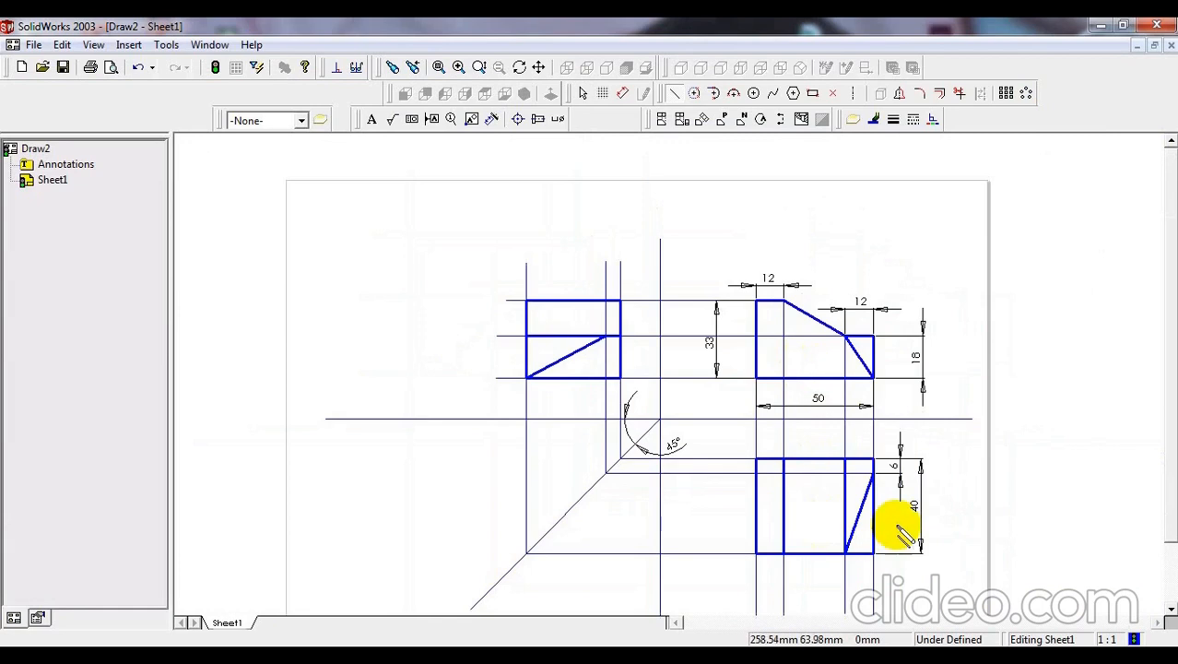
scroll(954, 539, down, 3)
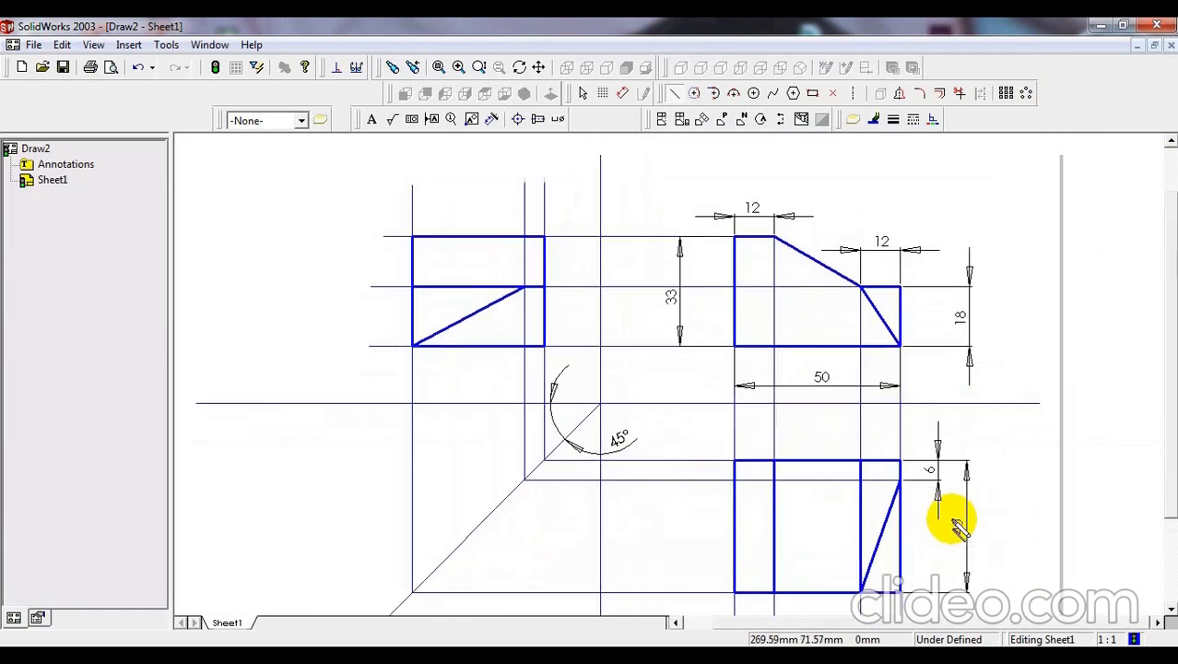
scroll(959, 525, up, 1)
right_click(940, 226)
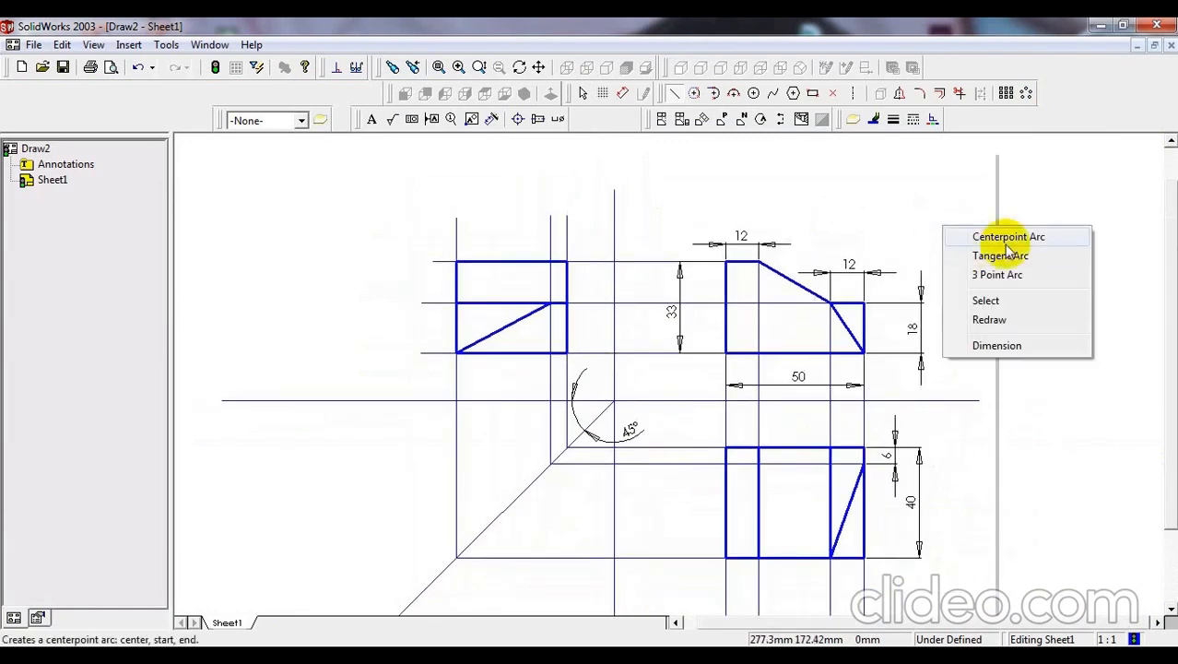
click(1014, 350)
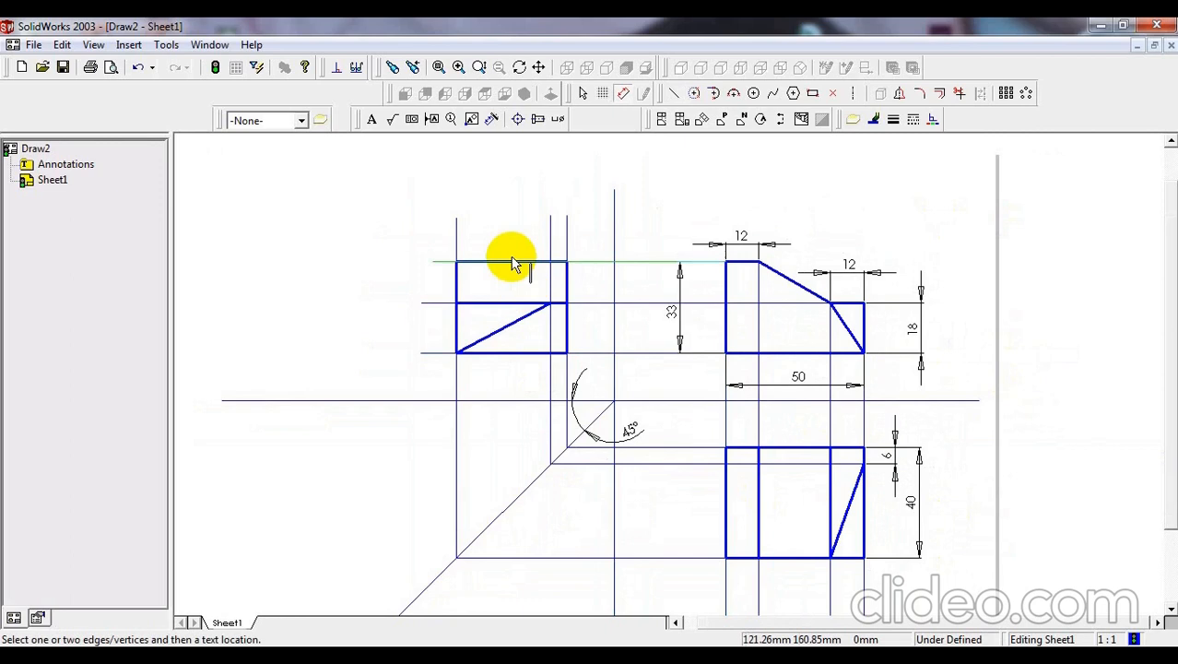
click(465, 262)
click(487, 352)
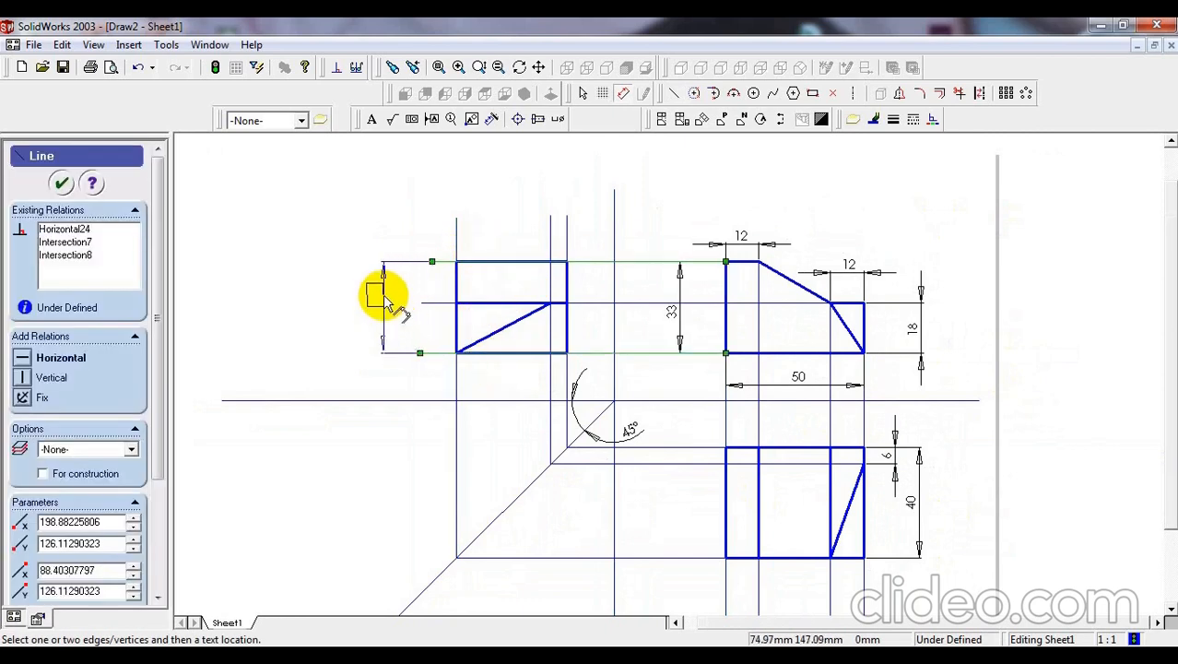
click(385, 295)
- Delete the front view's overall height dimension and its overall length dimension
click(678, 345)
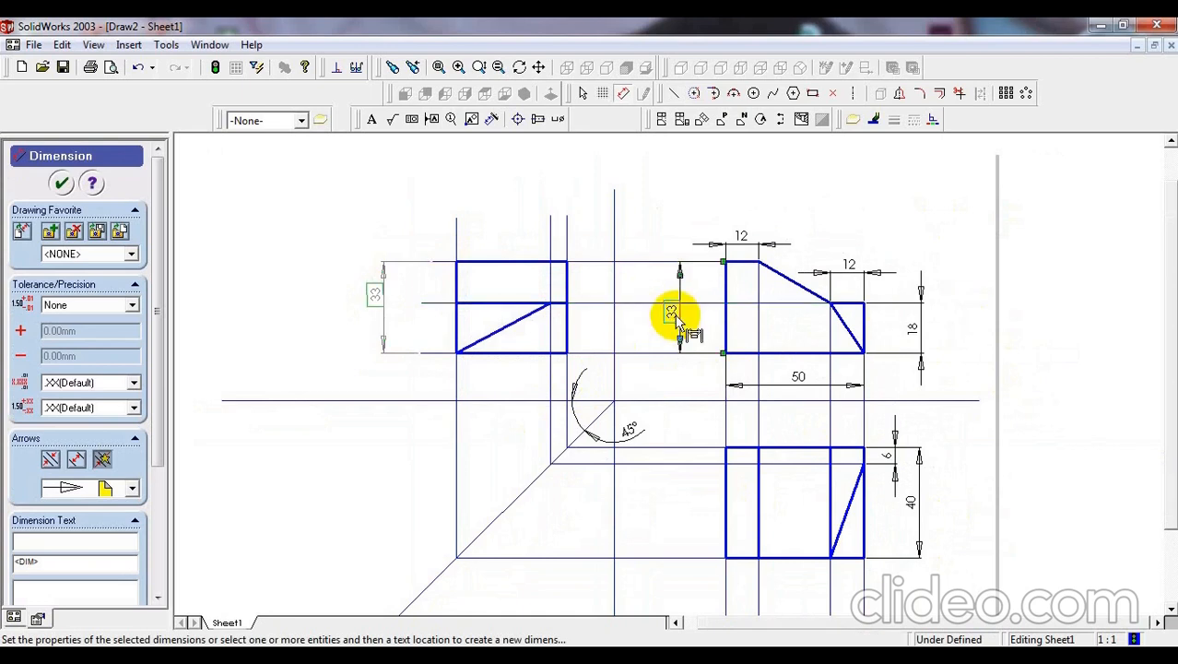
key(Escape)
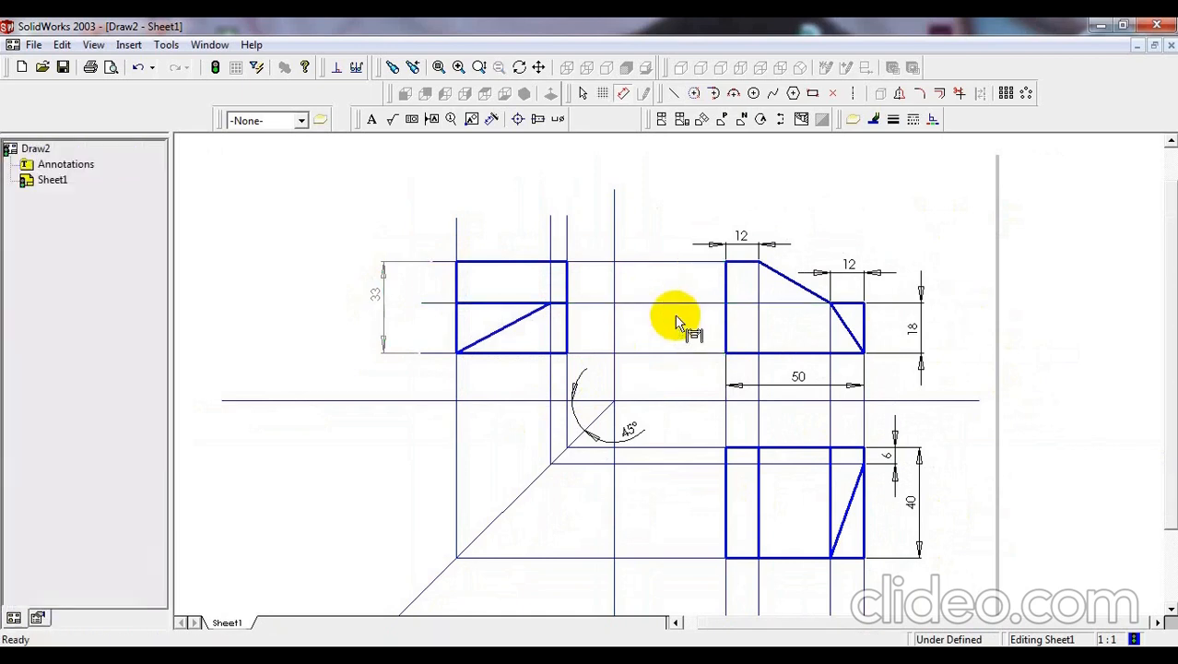
click(802, 383)
key(Delete)
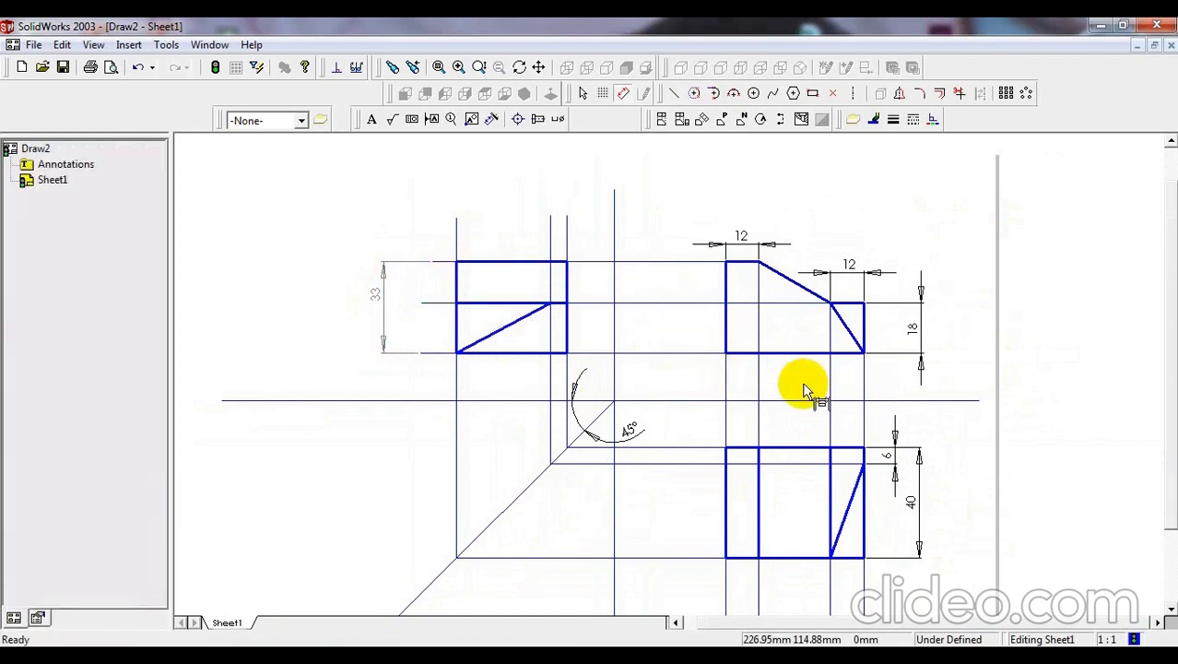
- Dimension the overall length of the top view along its lower edge, placing the dimension below the view
scroll(876, 534, up, 2)
scroll(775, 519, down, 2)
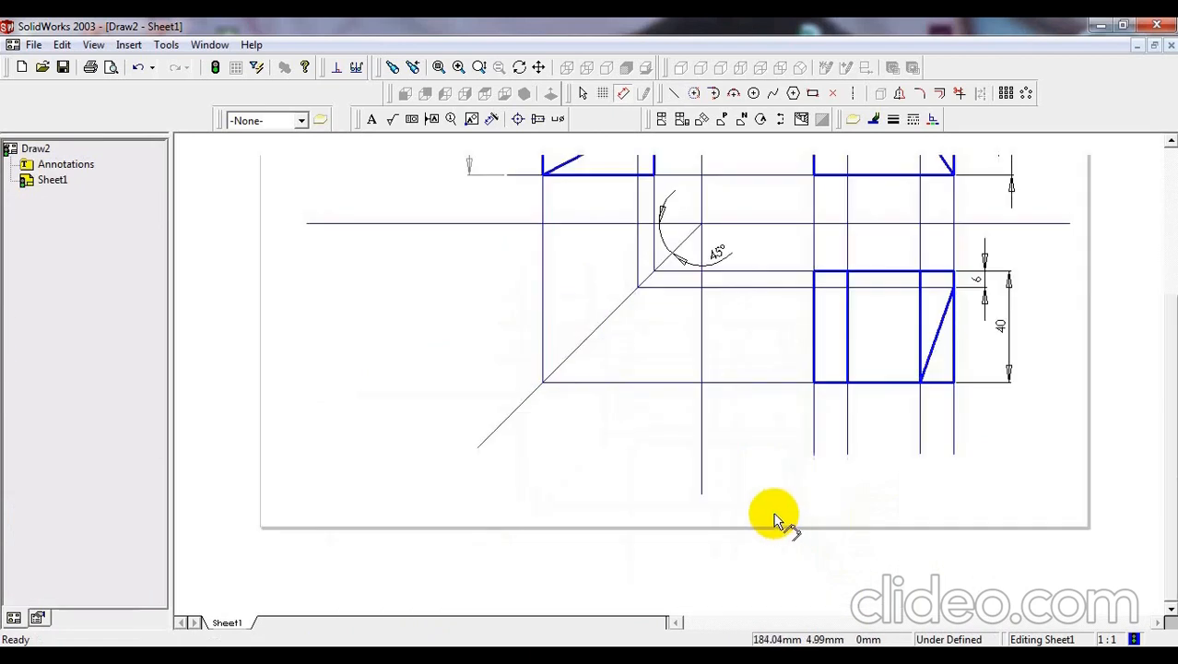
click(889, 384)
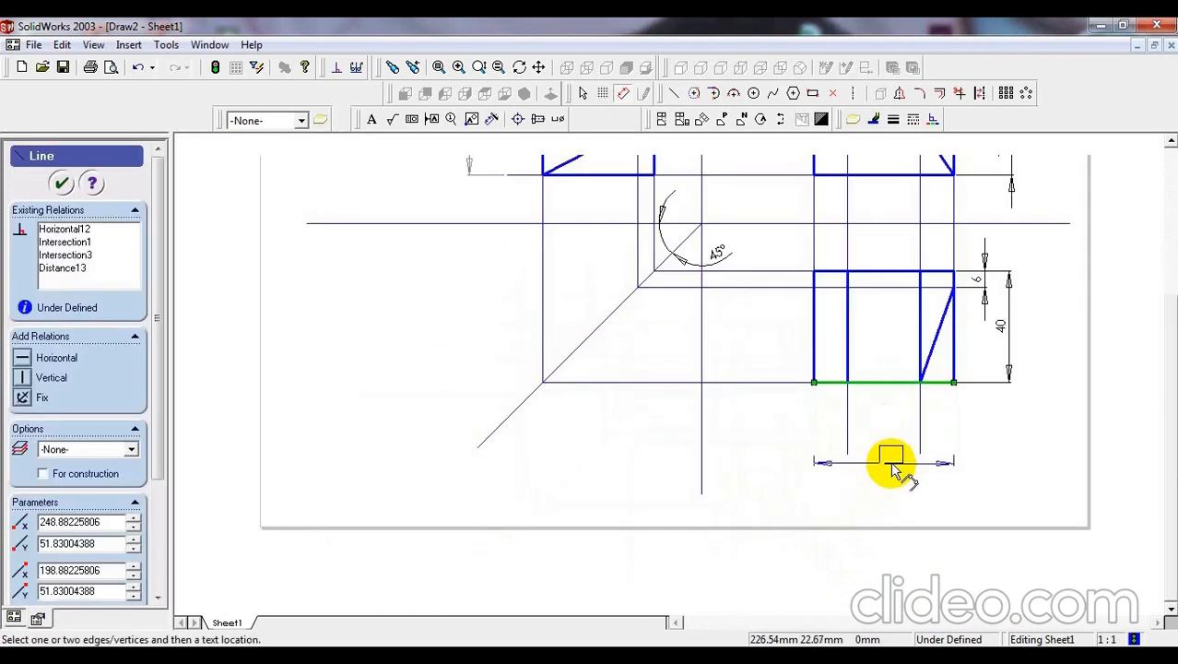
click(893, 466)
key(Return)
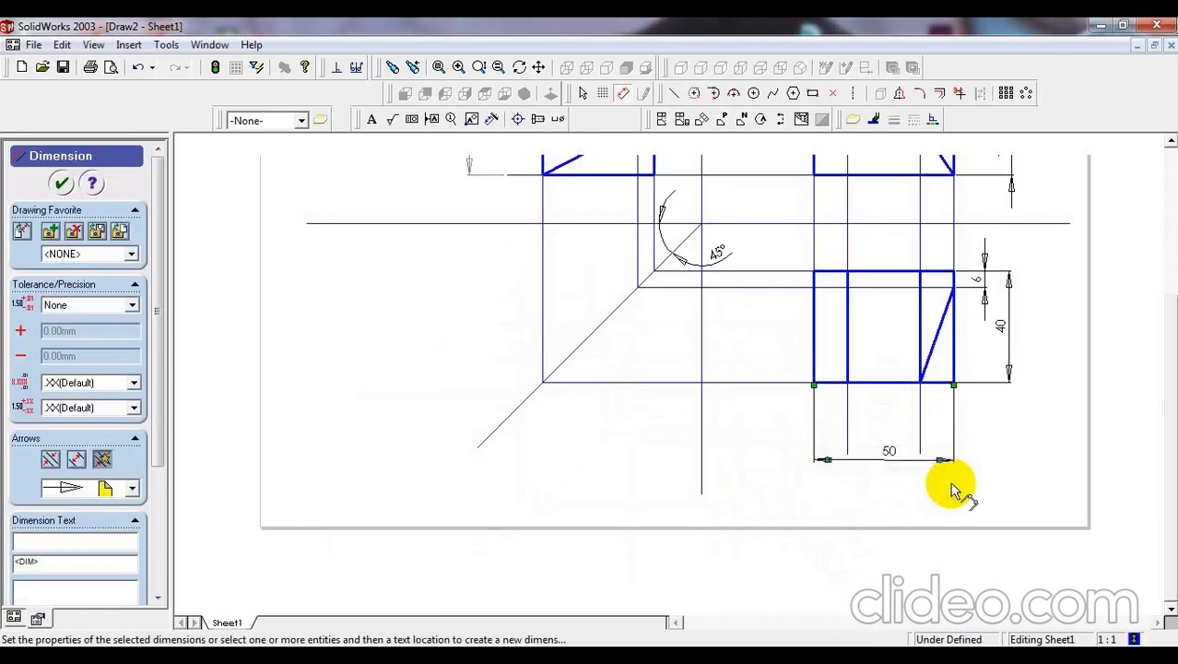
- Finish dimensioning, switch to Picasa Photo Viewer and check the isometric picture's dimensions against those on the drawn views
scroll(1047, 301, up, 1)
scroll(966, 184, up, 1)
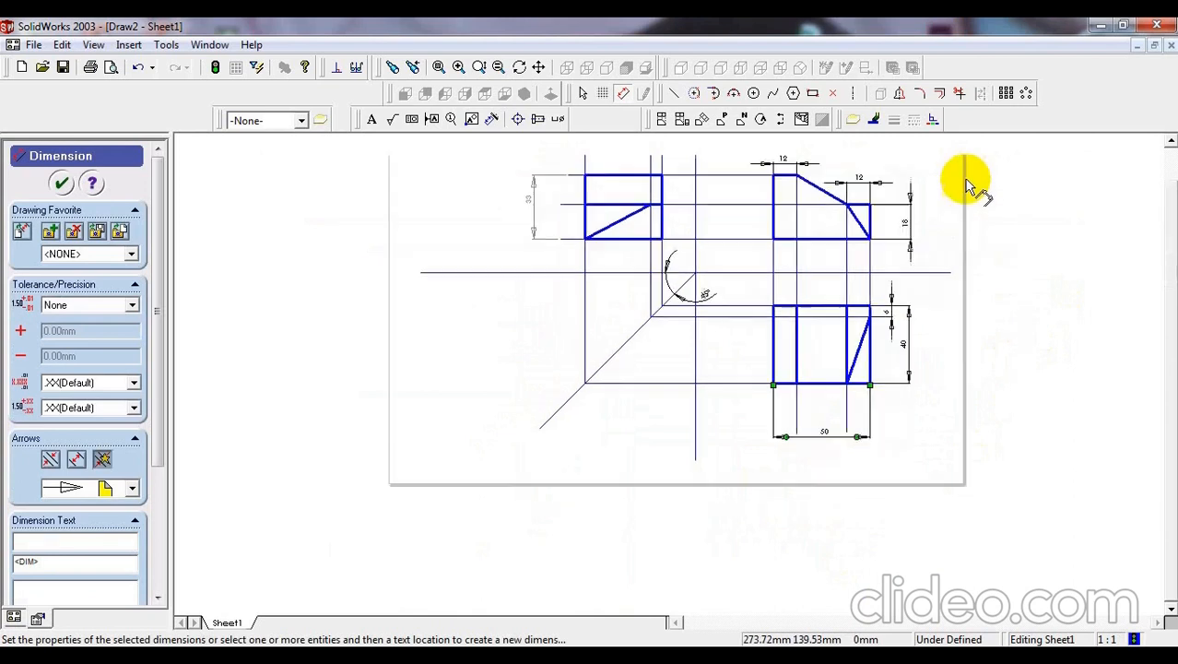
scroll(798, 218, down, 1)
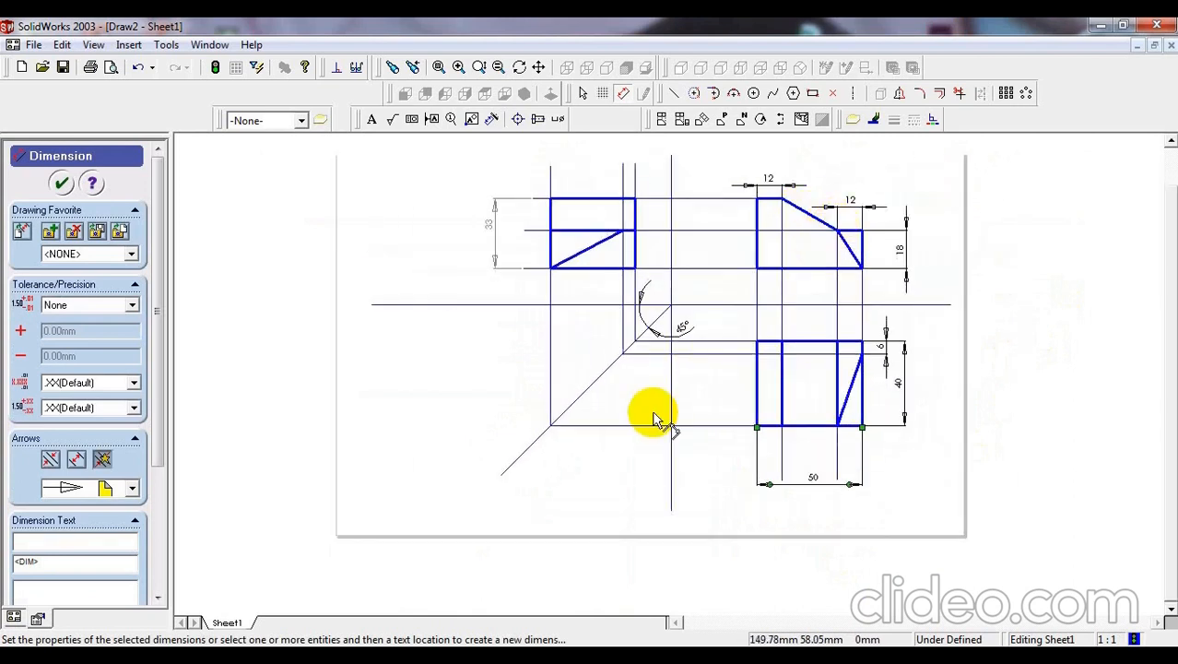
key(Escape)
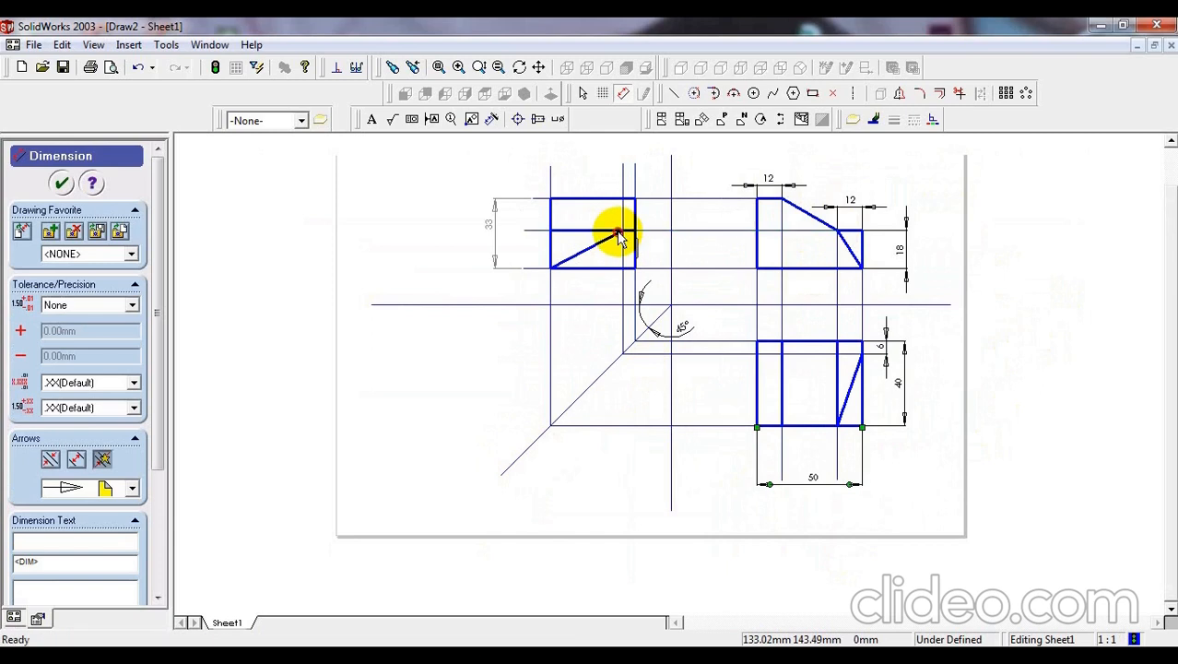
click(630, 231)
key(Escape)
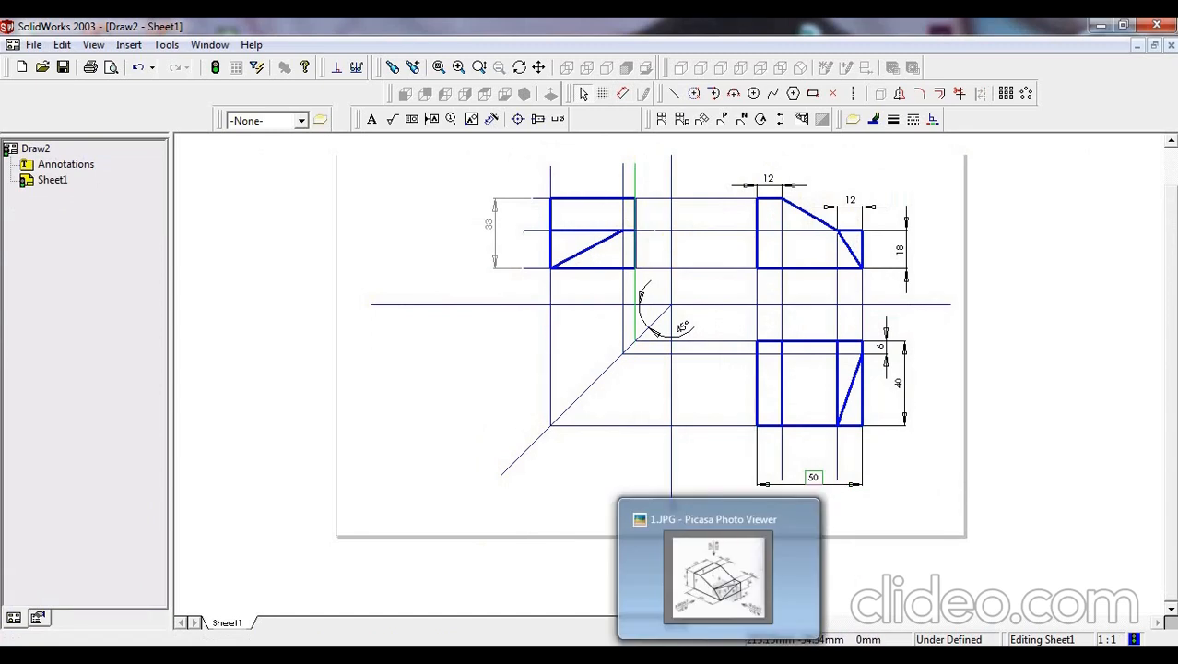
click(719, 656)
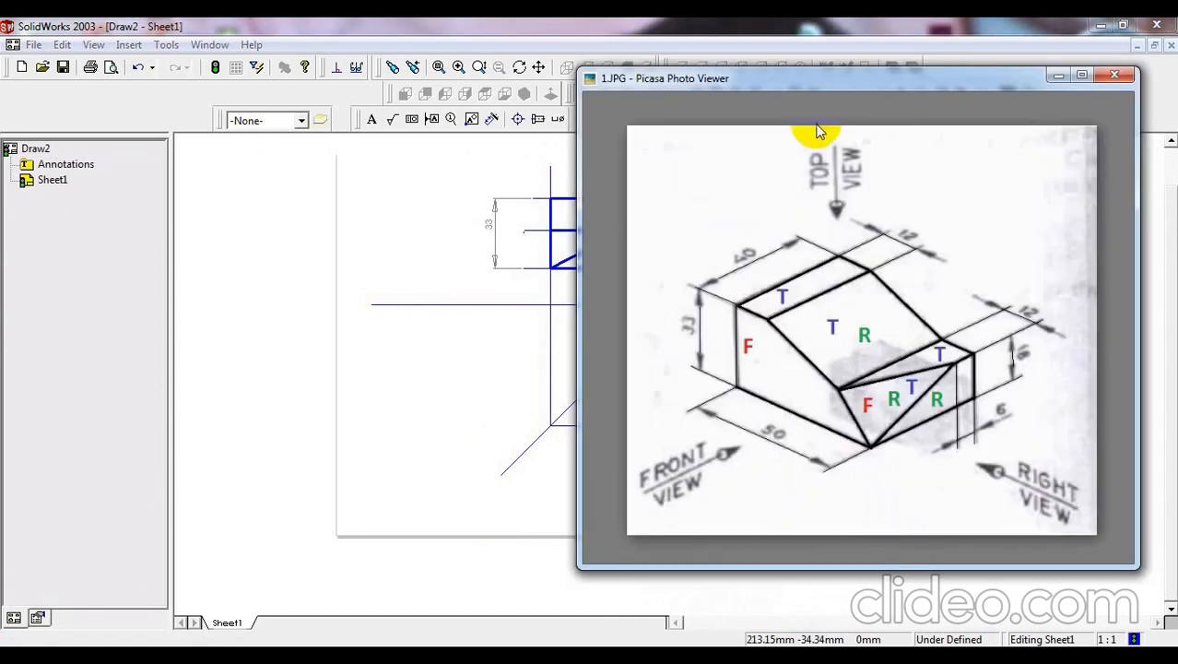
mouse_move(834, 91)
mouse_down()
mouse_move(309, 127)
mouse_move(197, 89)
mouse_move(241, 88)
mouse_up()
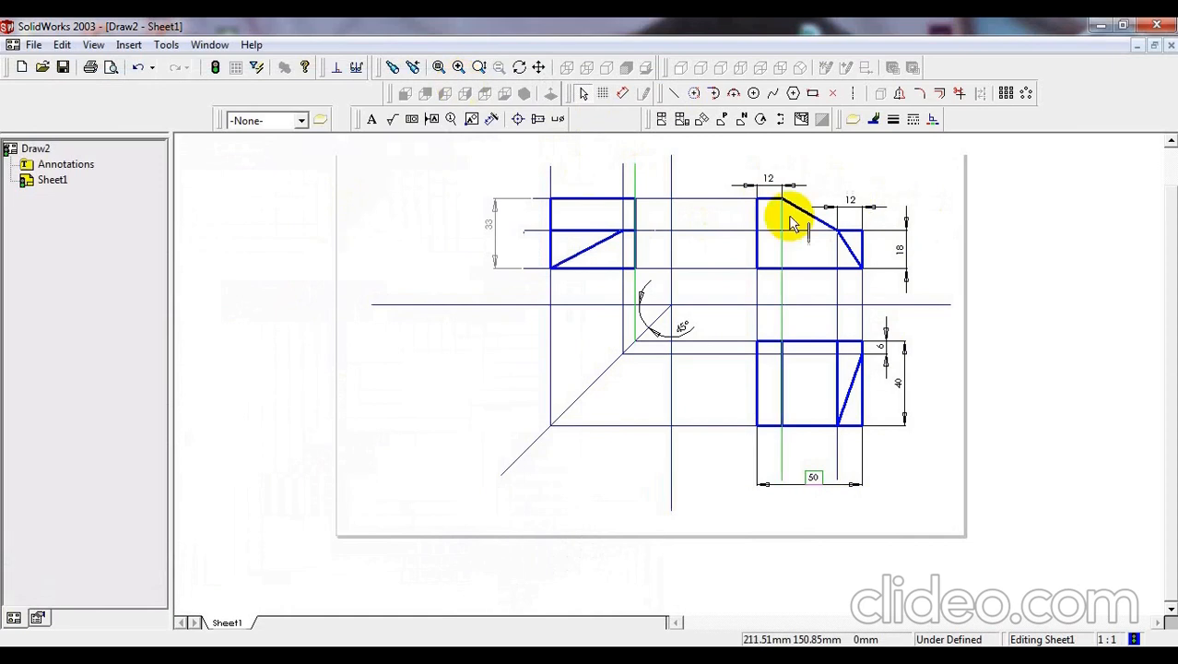
- Add the note "ALL DIMENSIONS ARE IN mm" below the top view's overall length dimension, near the sheet's lower edge
scroll(788, 196, up, 1)
scroll(800, 193, down, 1)
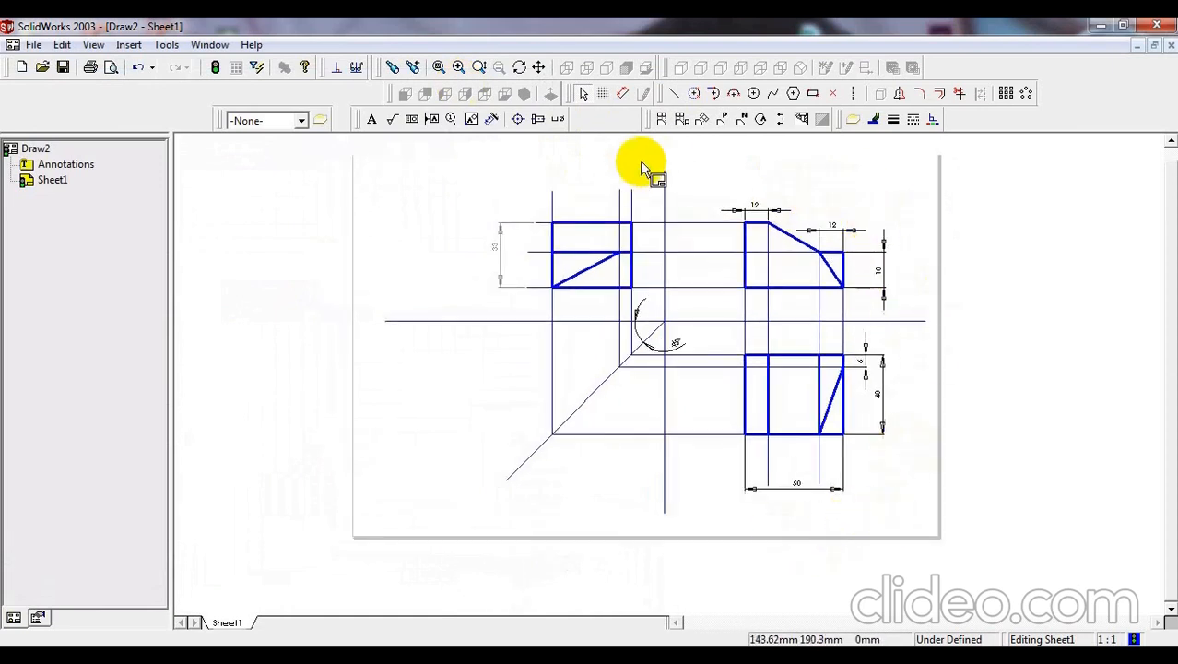
click(443, 69)
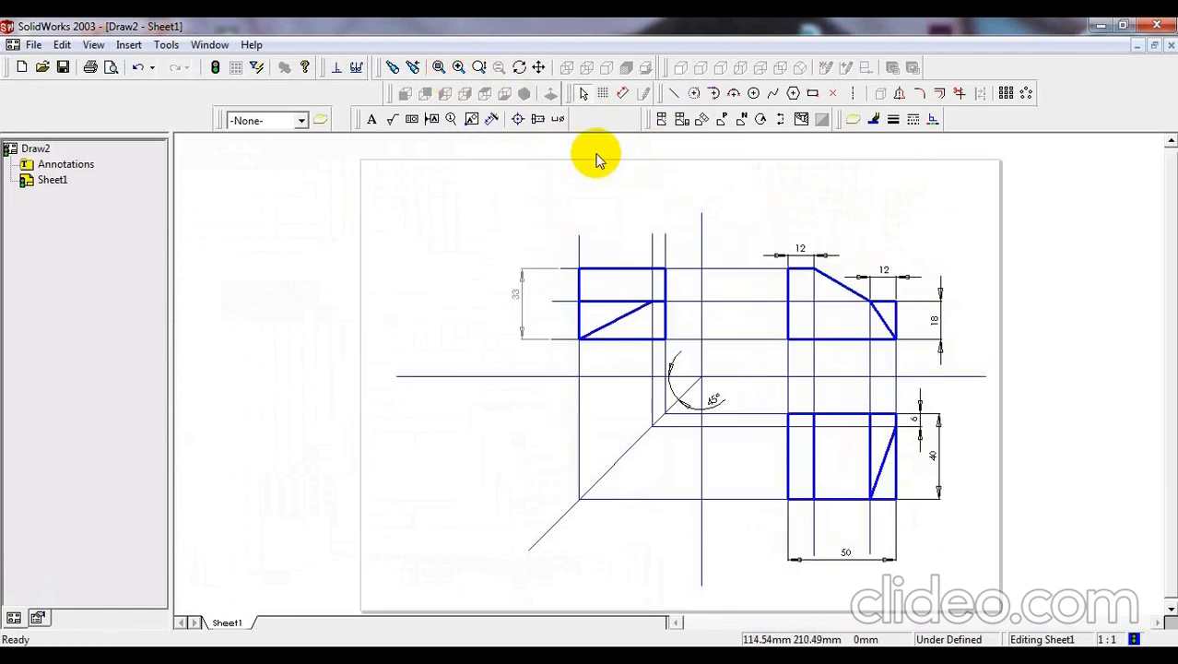
click(371, 120)
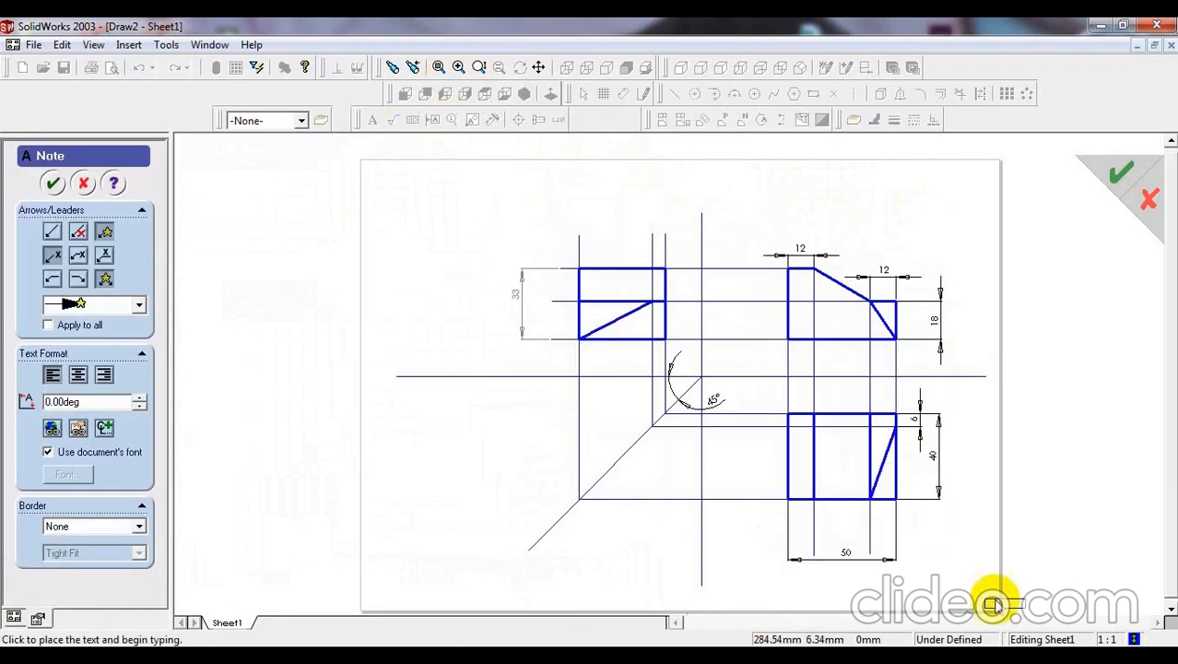
click(835, 577)
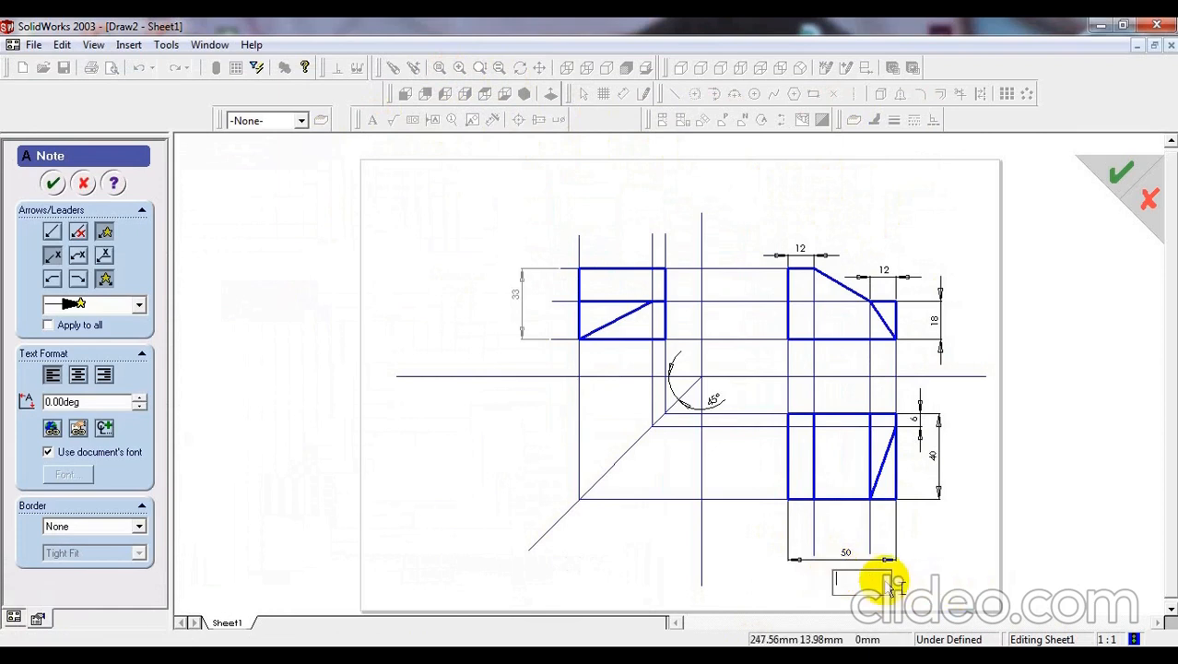
text(A)
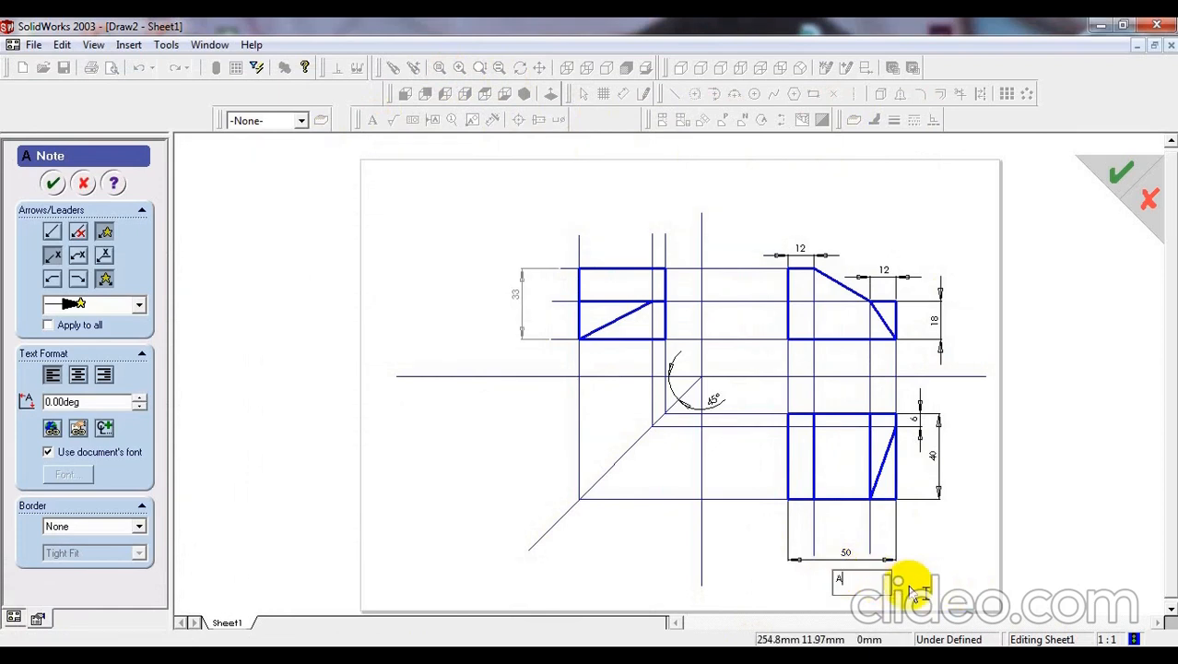
text(LL DIMENSTIONS ARE)
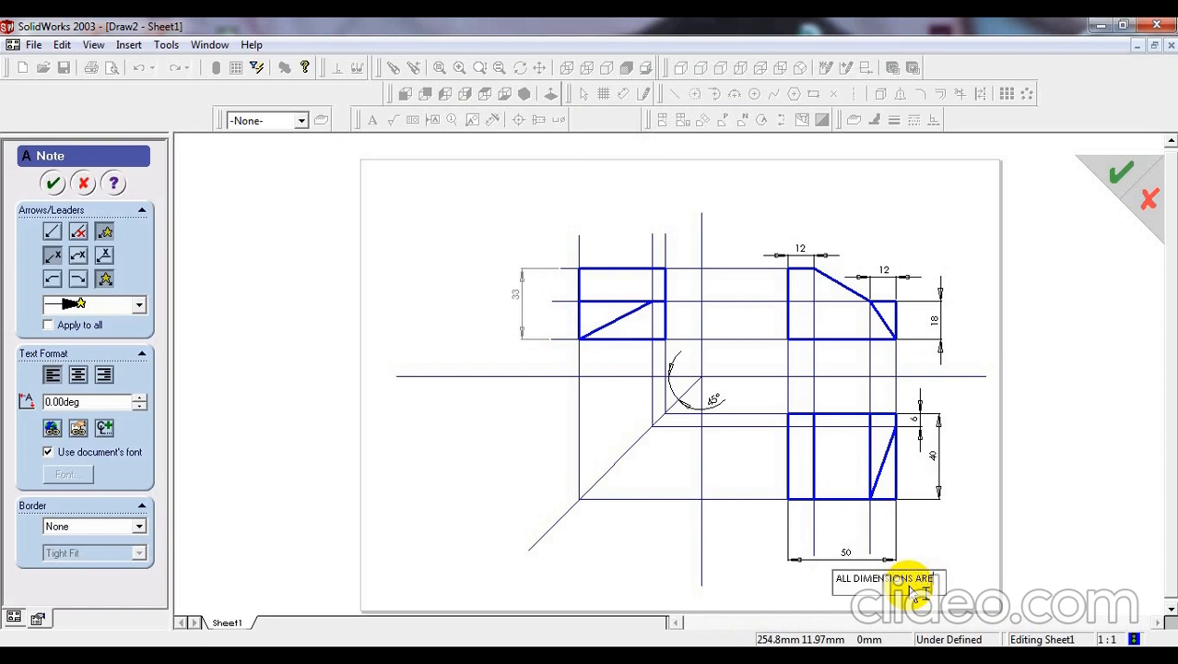
text( IN mm)
click(1073, 542)
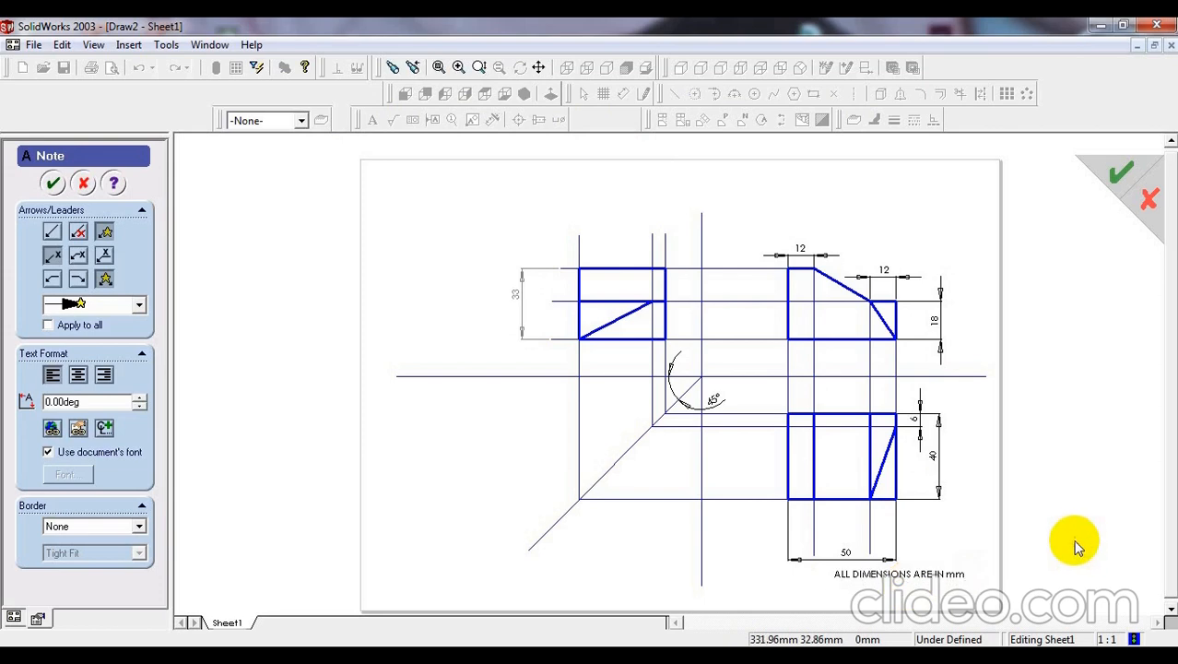
key(Escape)
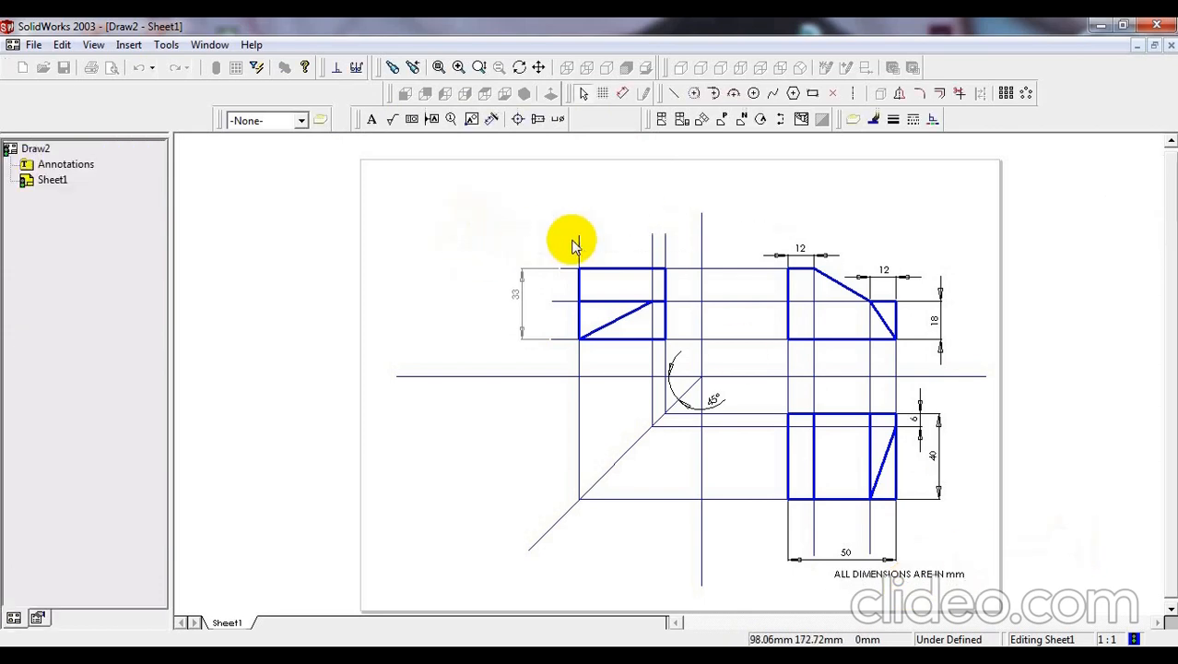